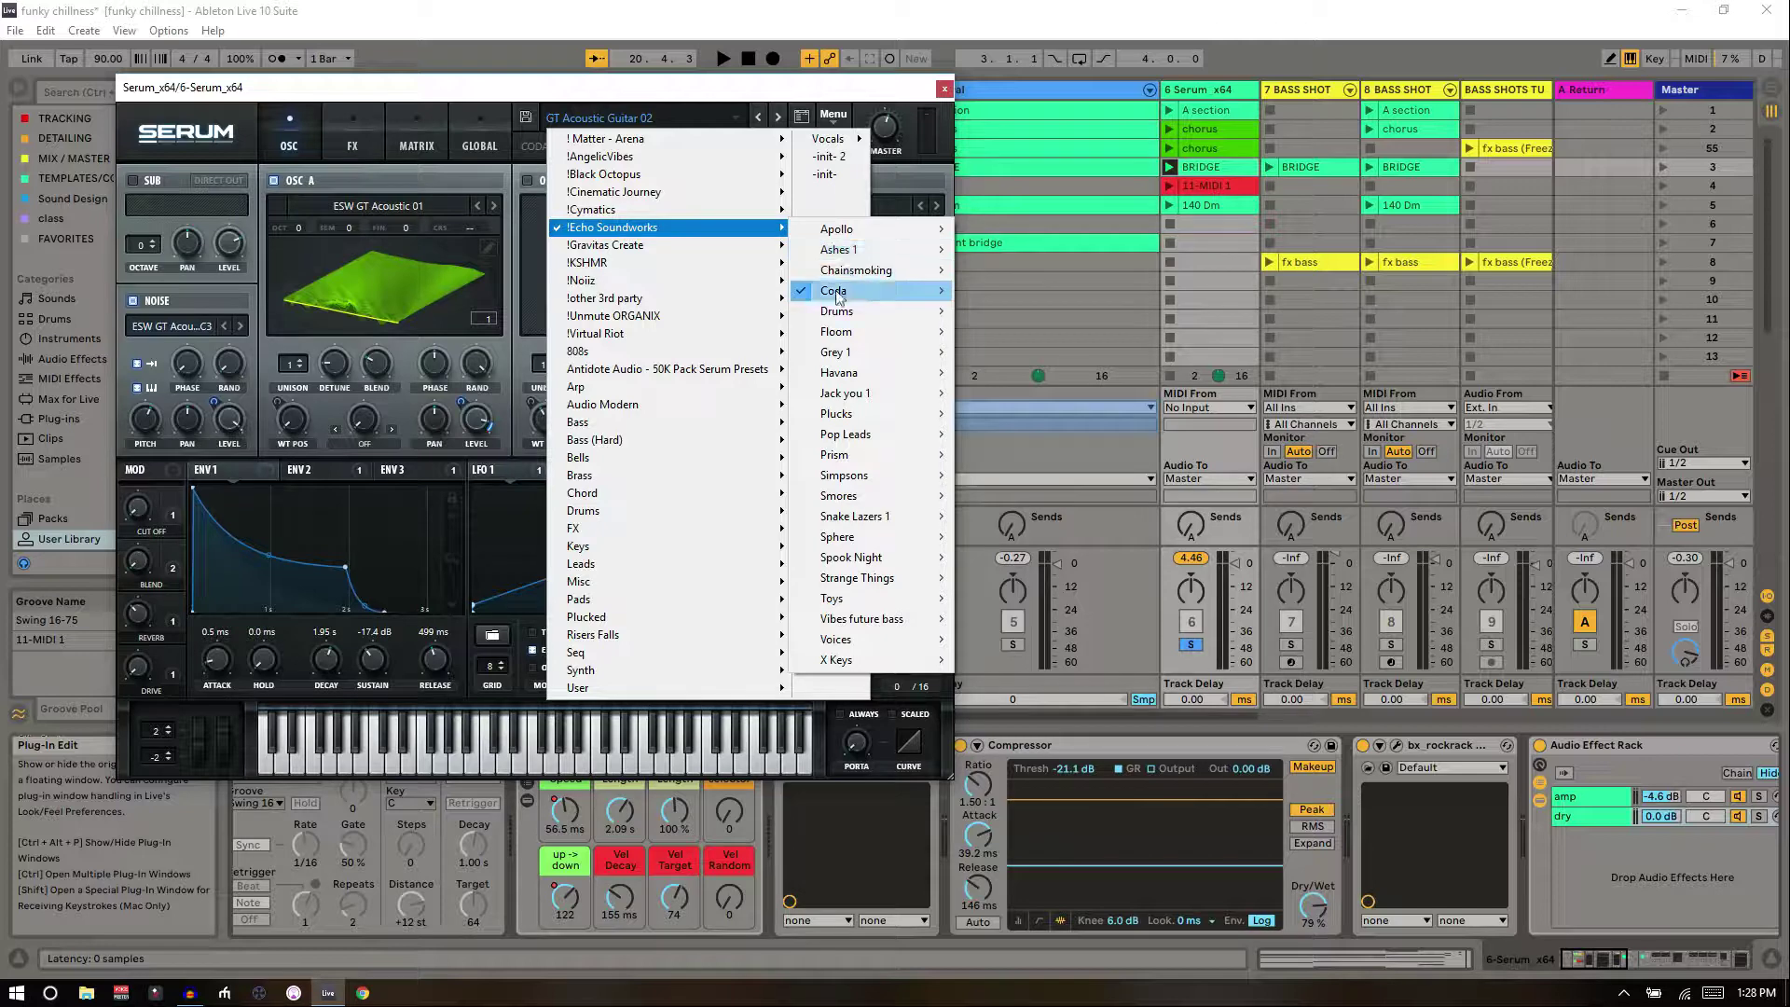
- Look through the Coda presets in Serum's Echo Soundworks folder and close the Serum window
mouse_move(837, 296)
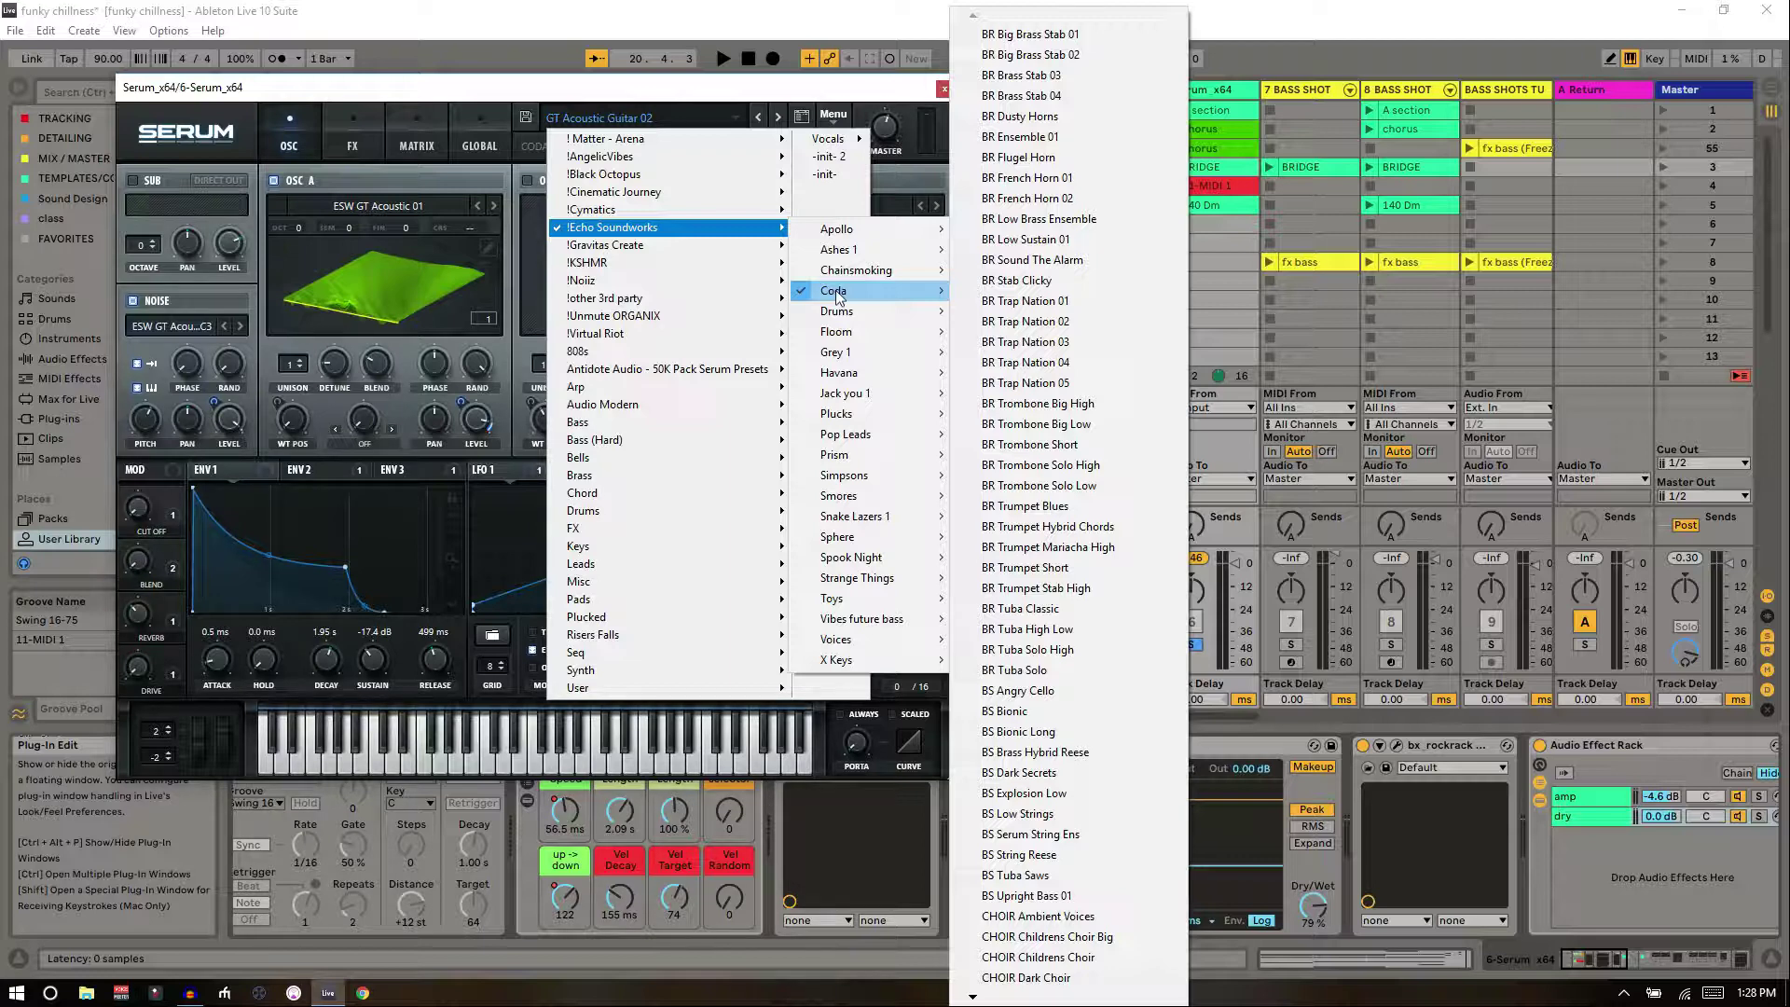
click(844, 84)
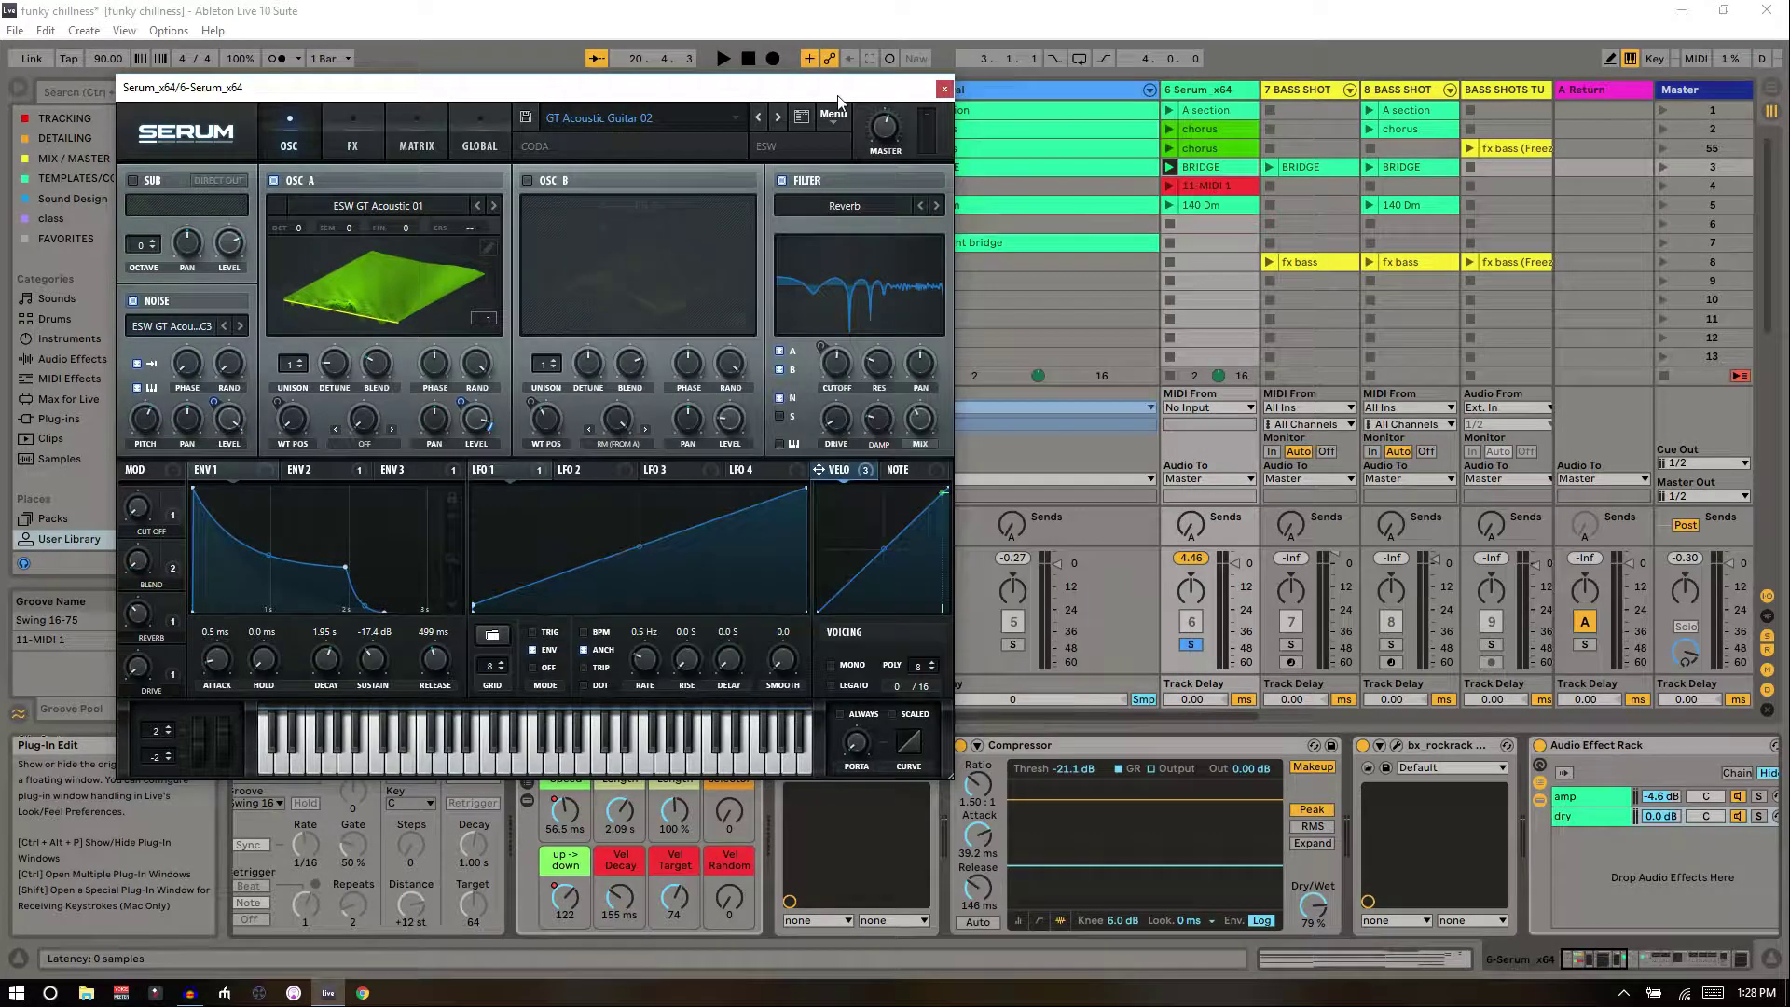
click(944, 90)
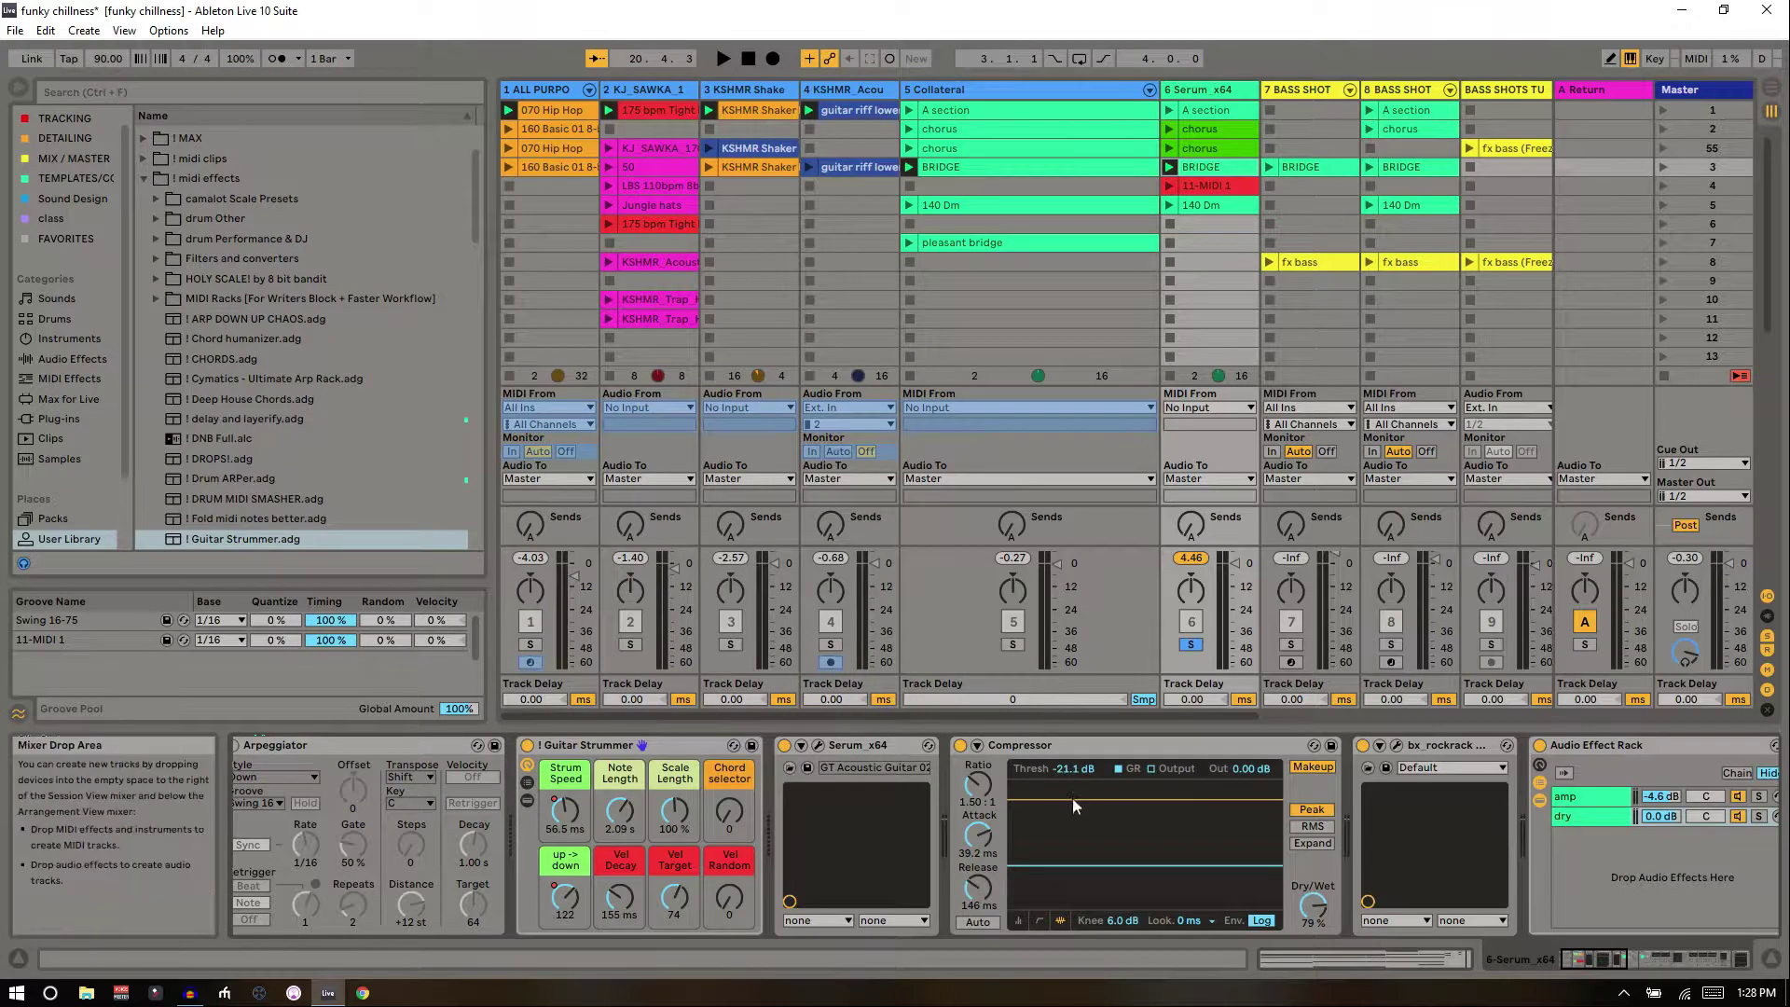
- Bypass bx_rockrack and both Audio Effect Racks on the Serum track, and play the clips without them
scroll(1072, 798, down, 4)
click(1025, 744)
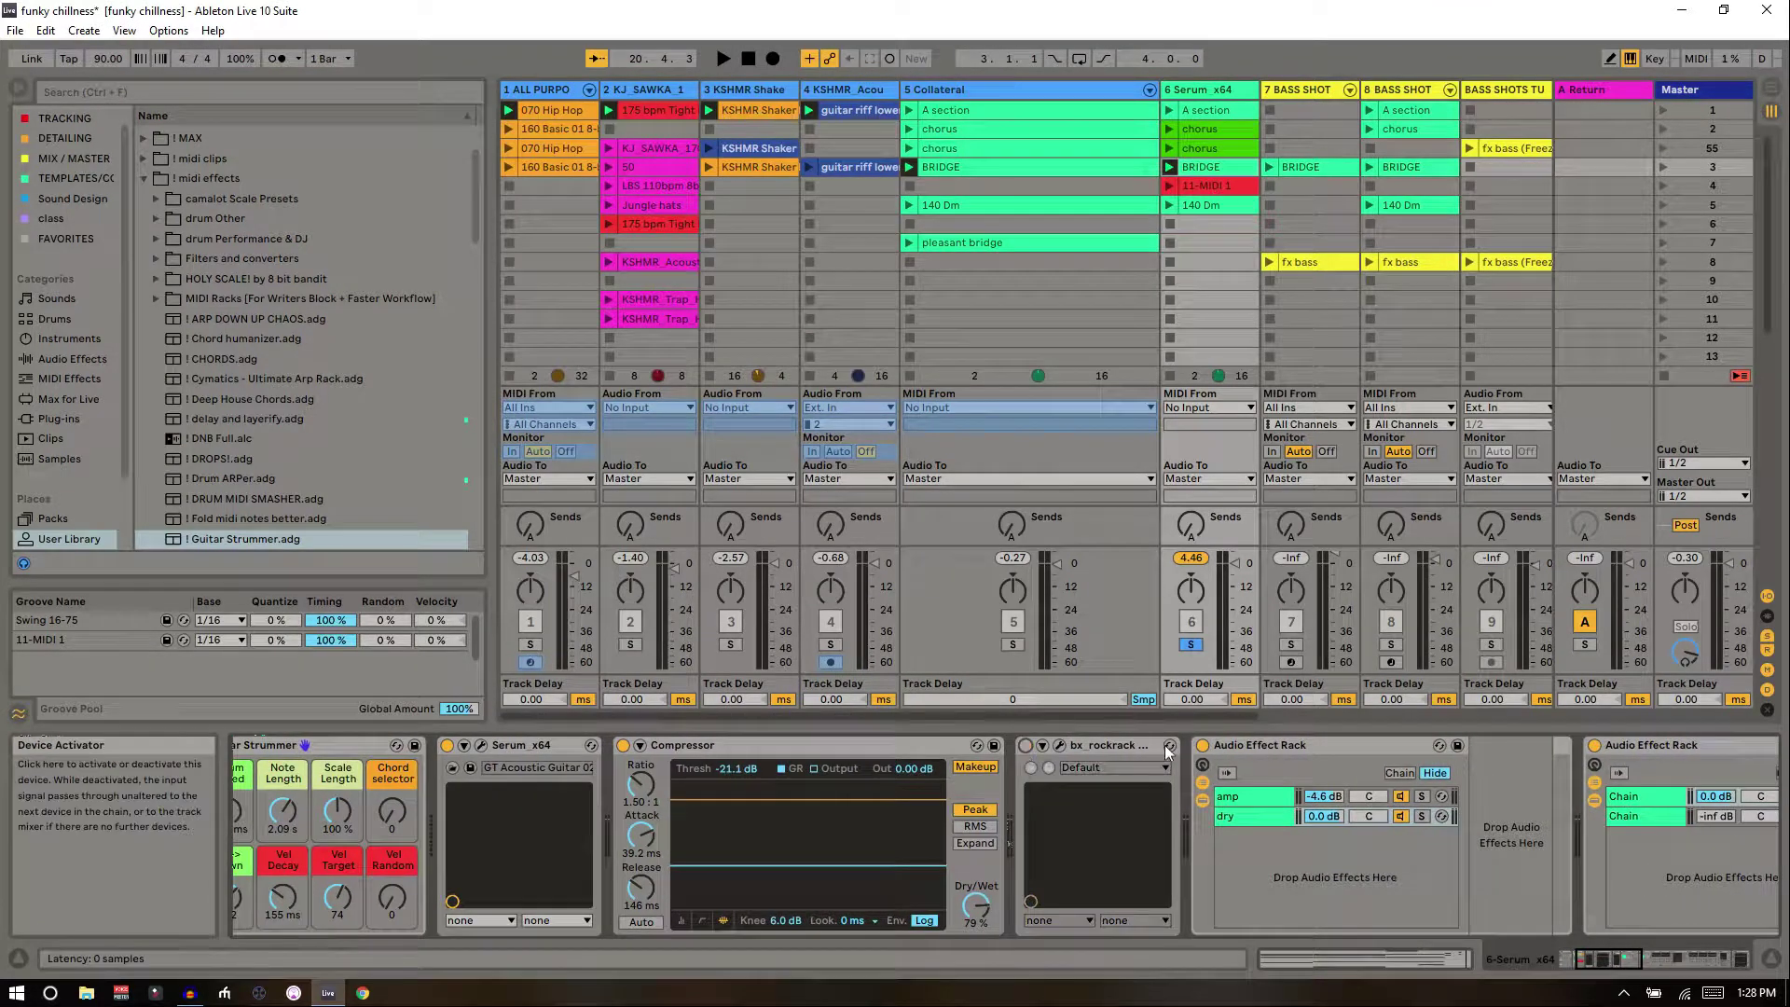
click(1203, 745)
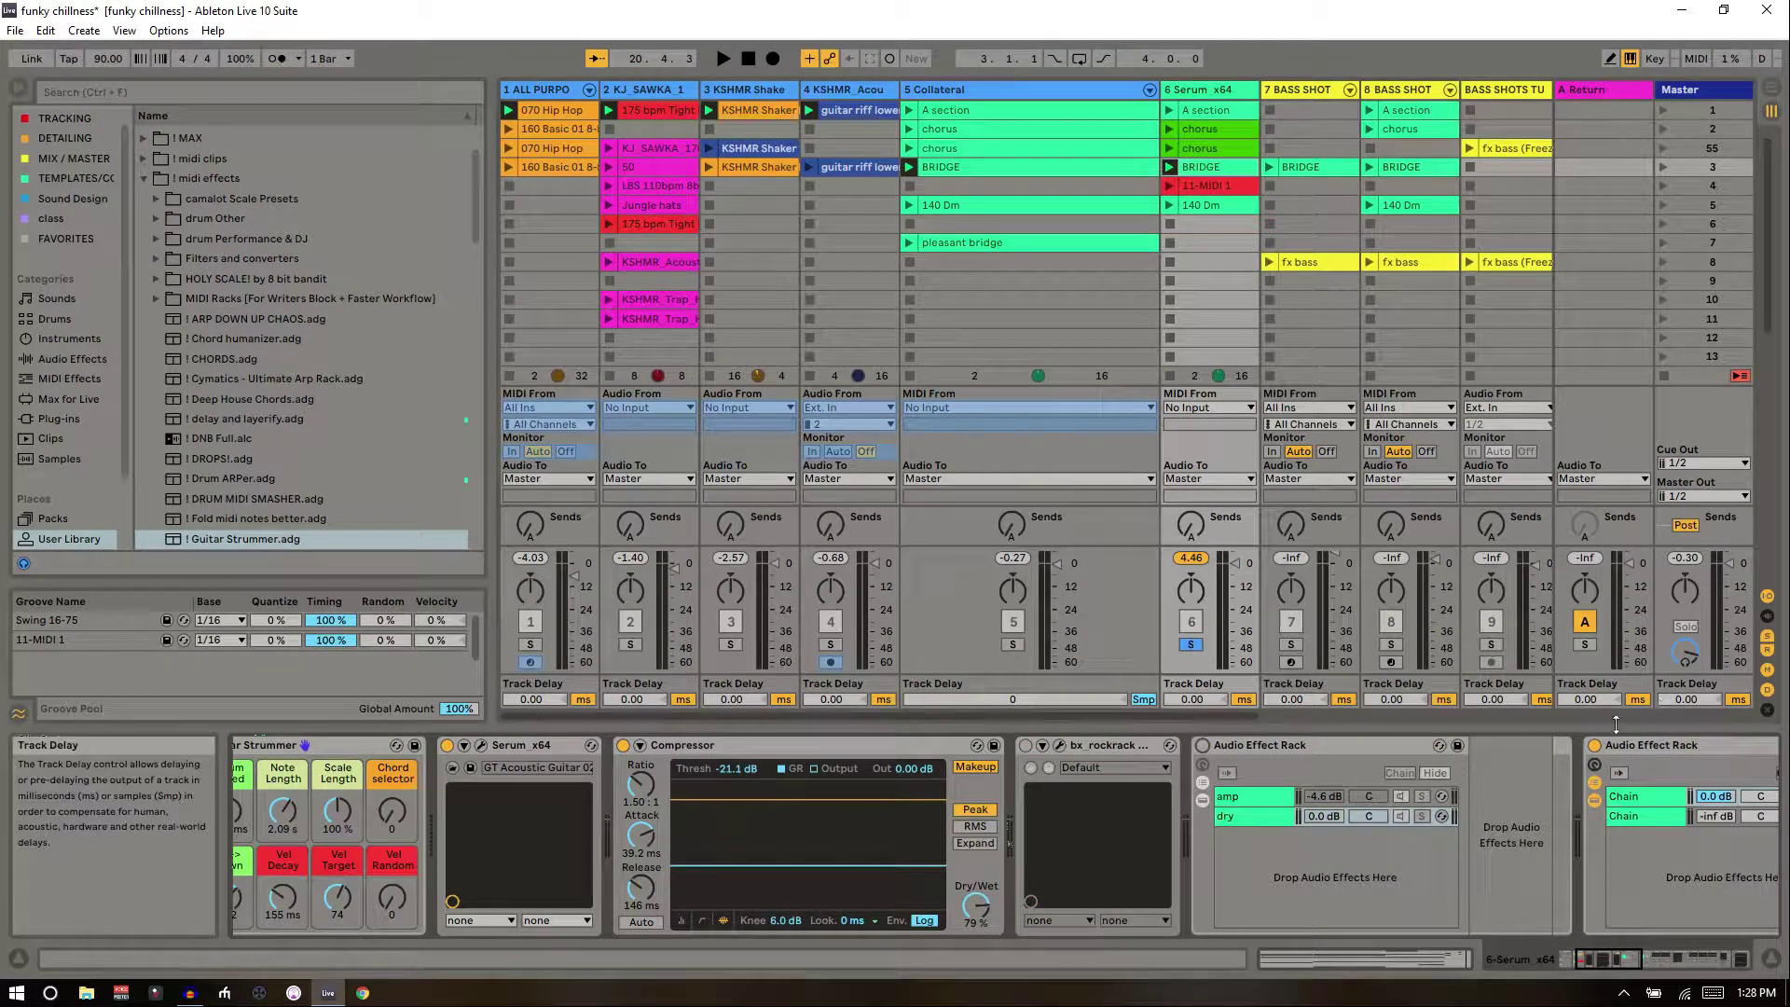
click(1648, 745)
scroll(1155, 785, up, 4)
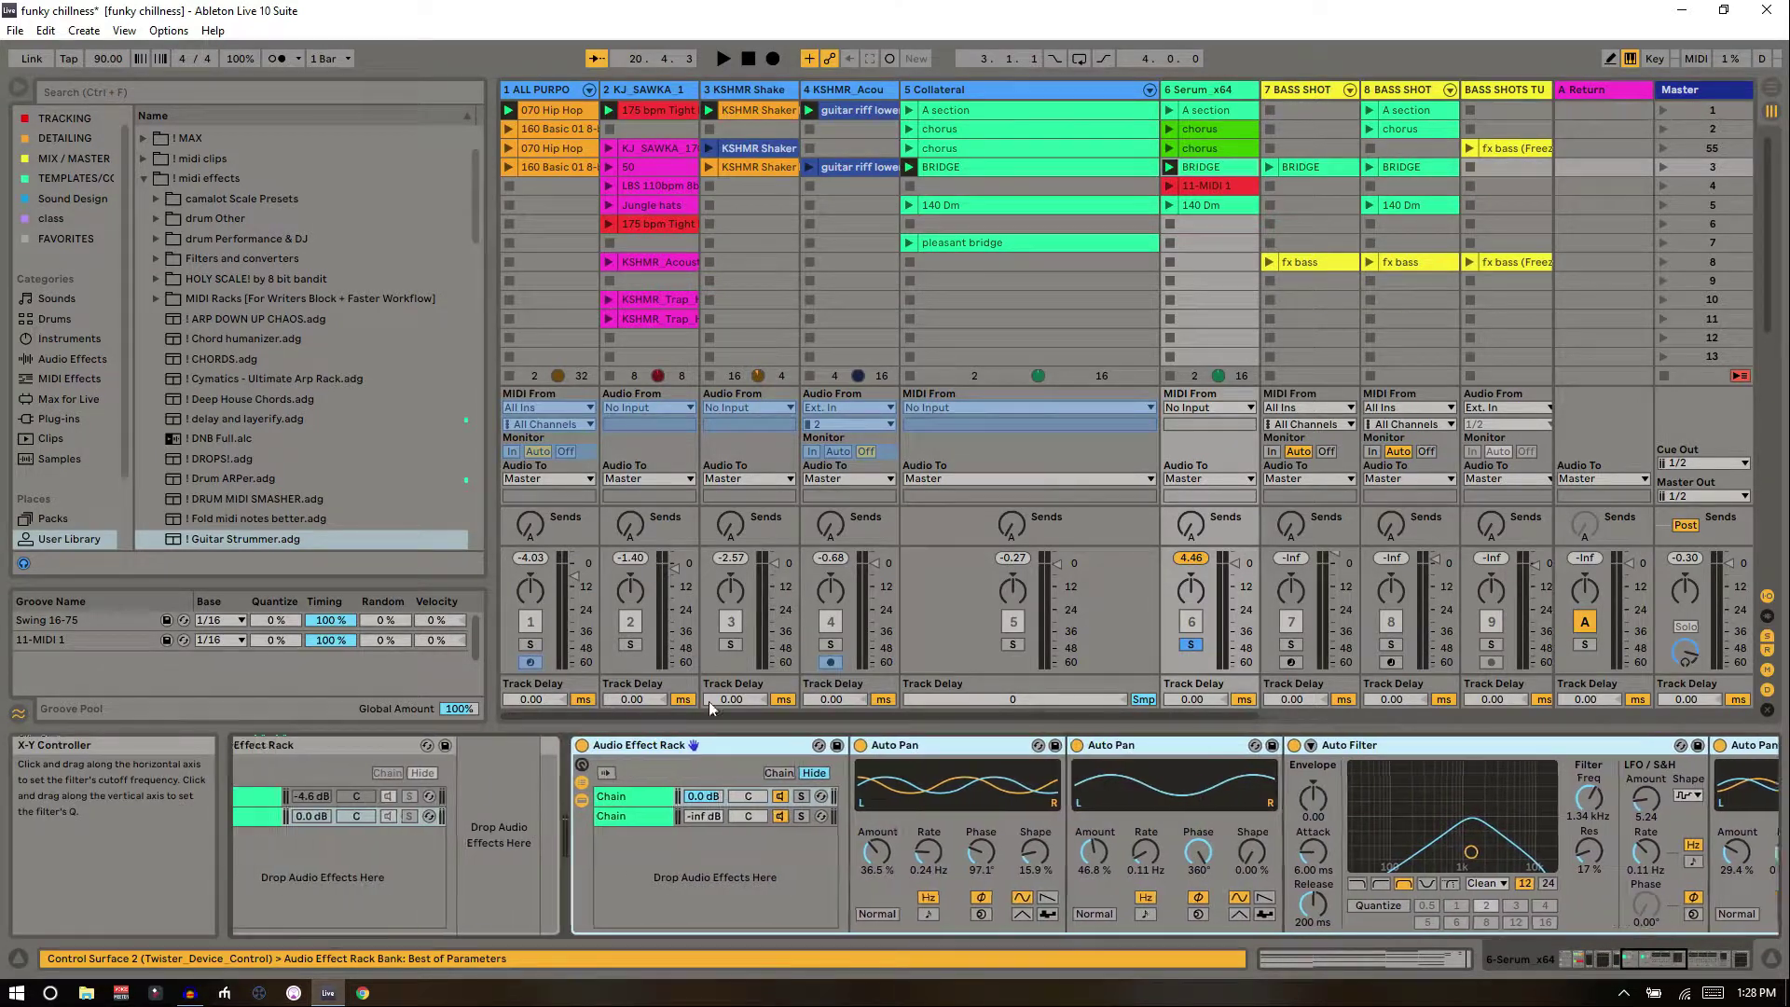
click(603, 745)
key(space)
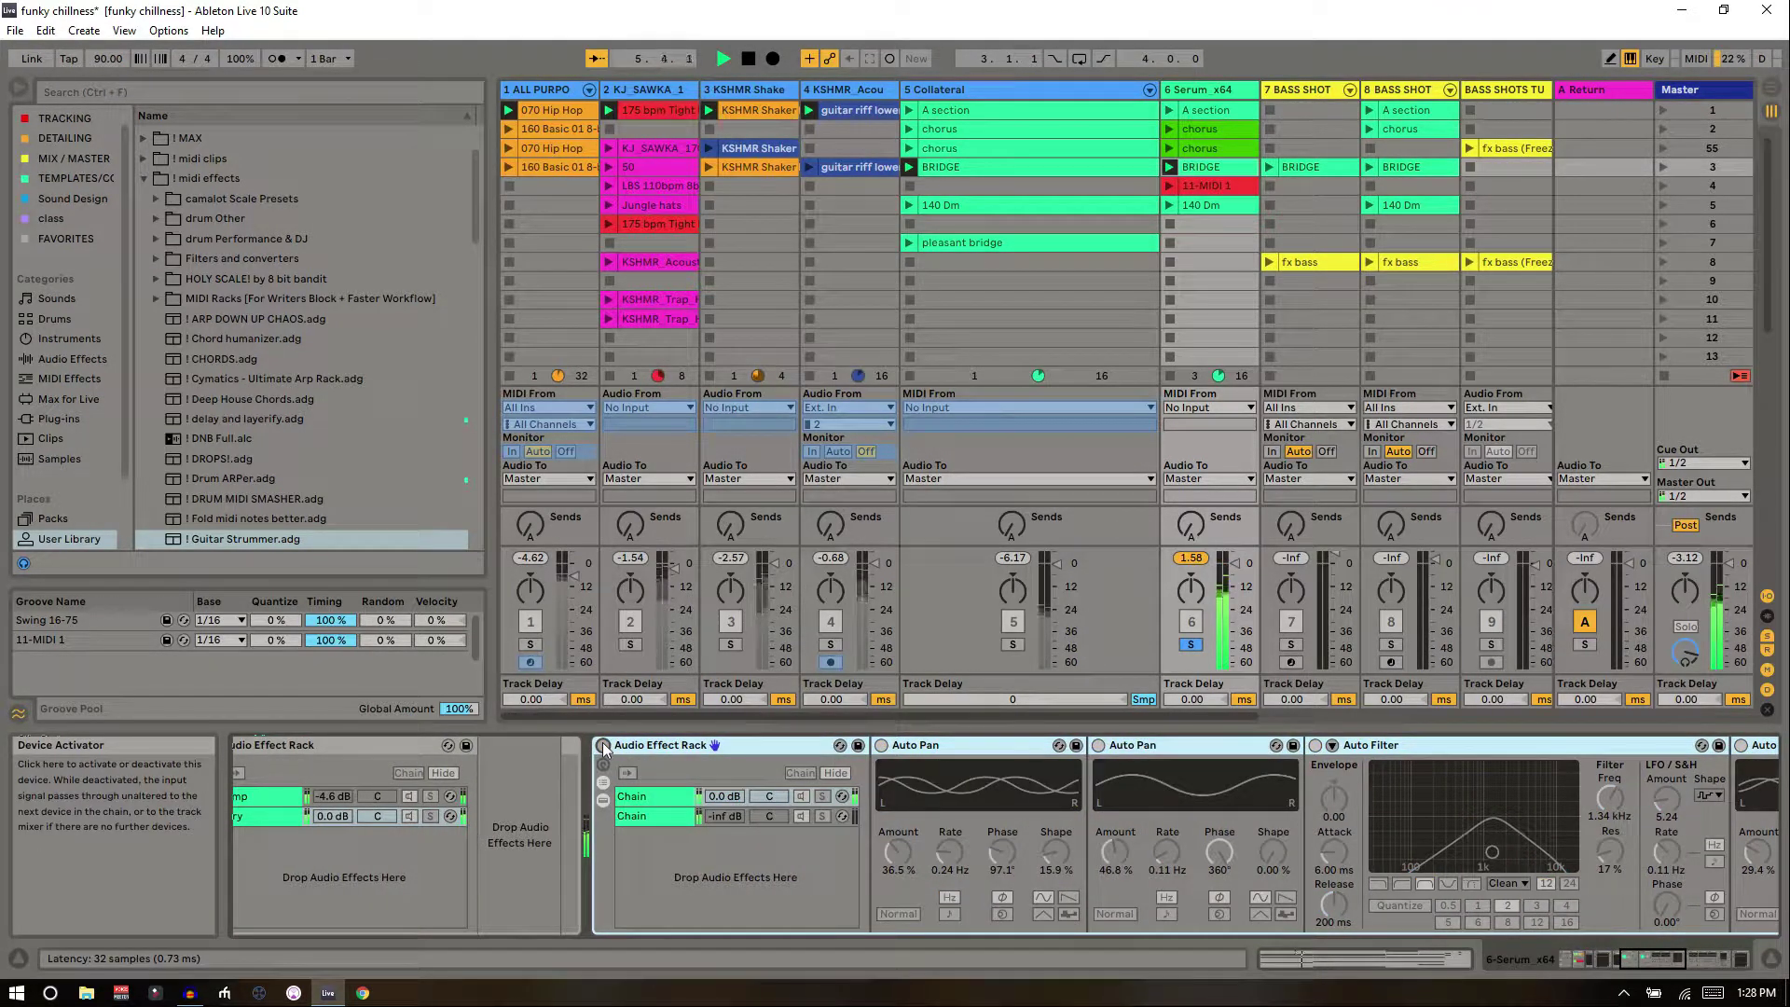
- Show the devices inside the first chain of the second Audio Effect Rack
scroll(603, 745, up, 2)
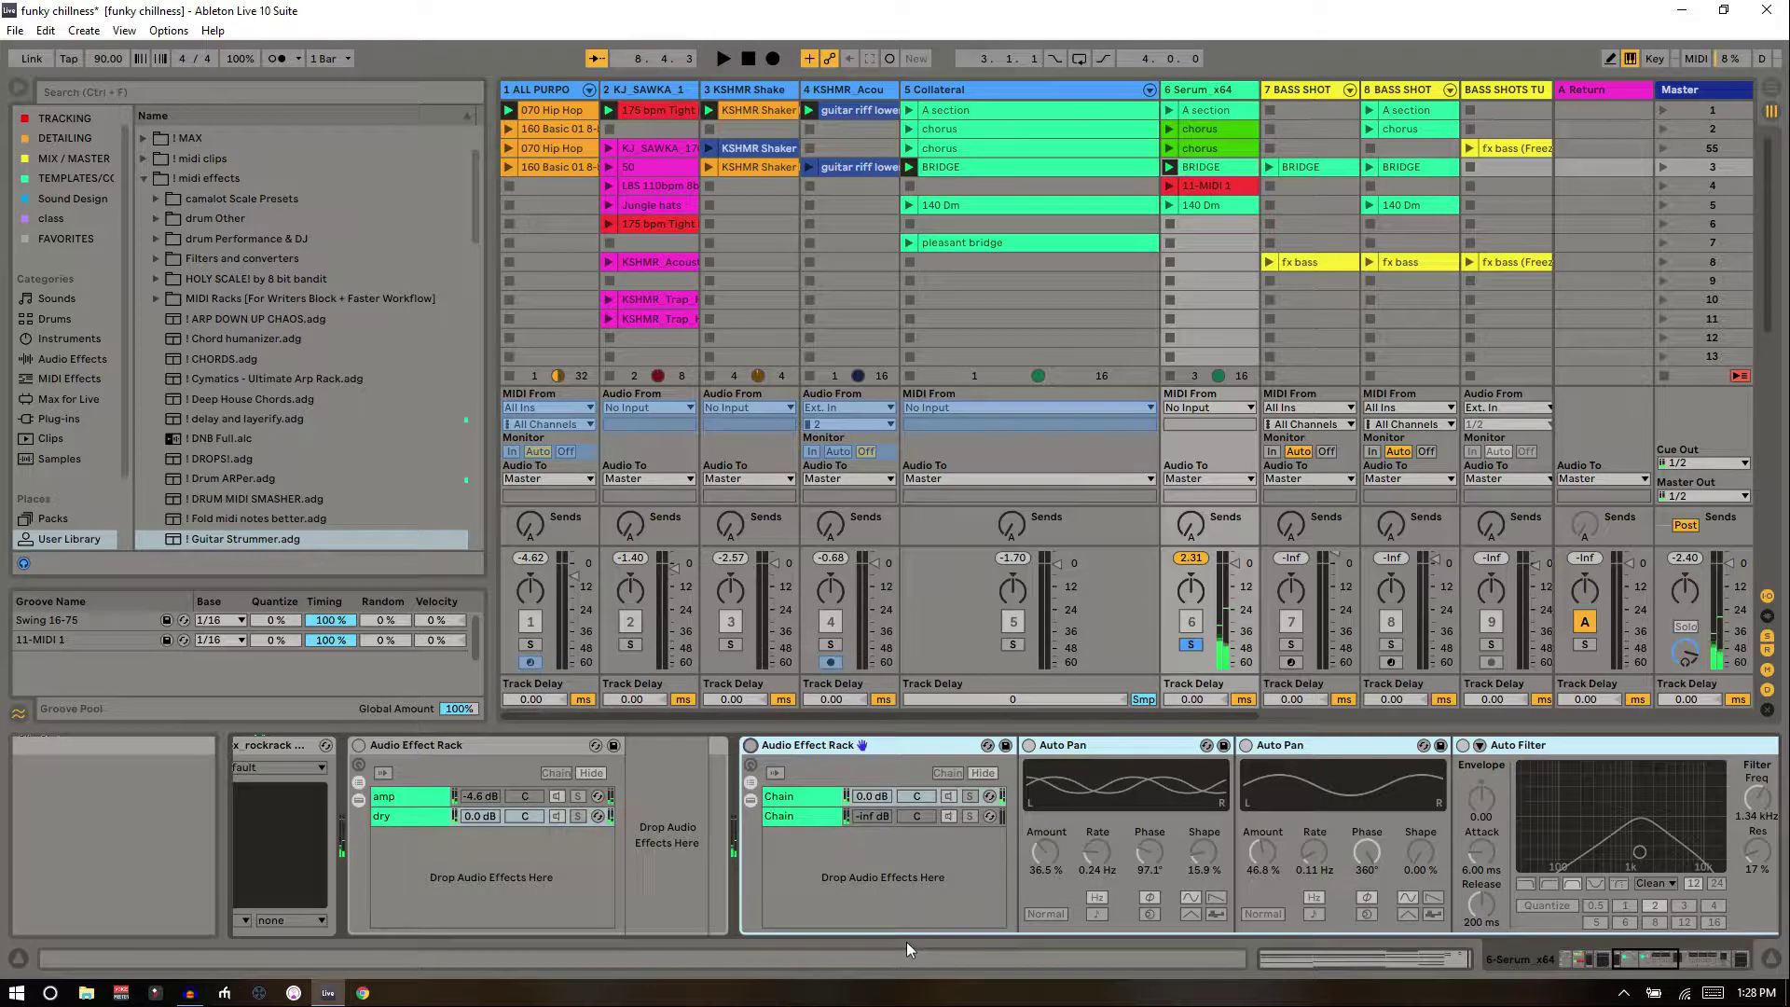
click(925, 928)
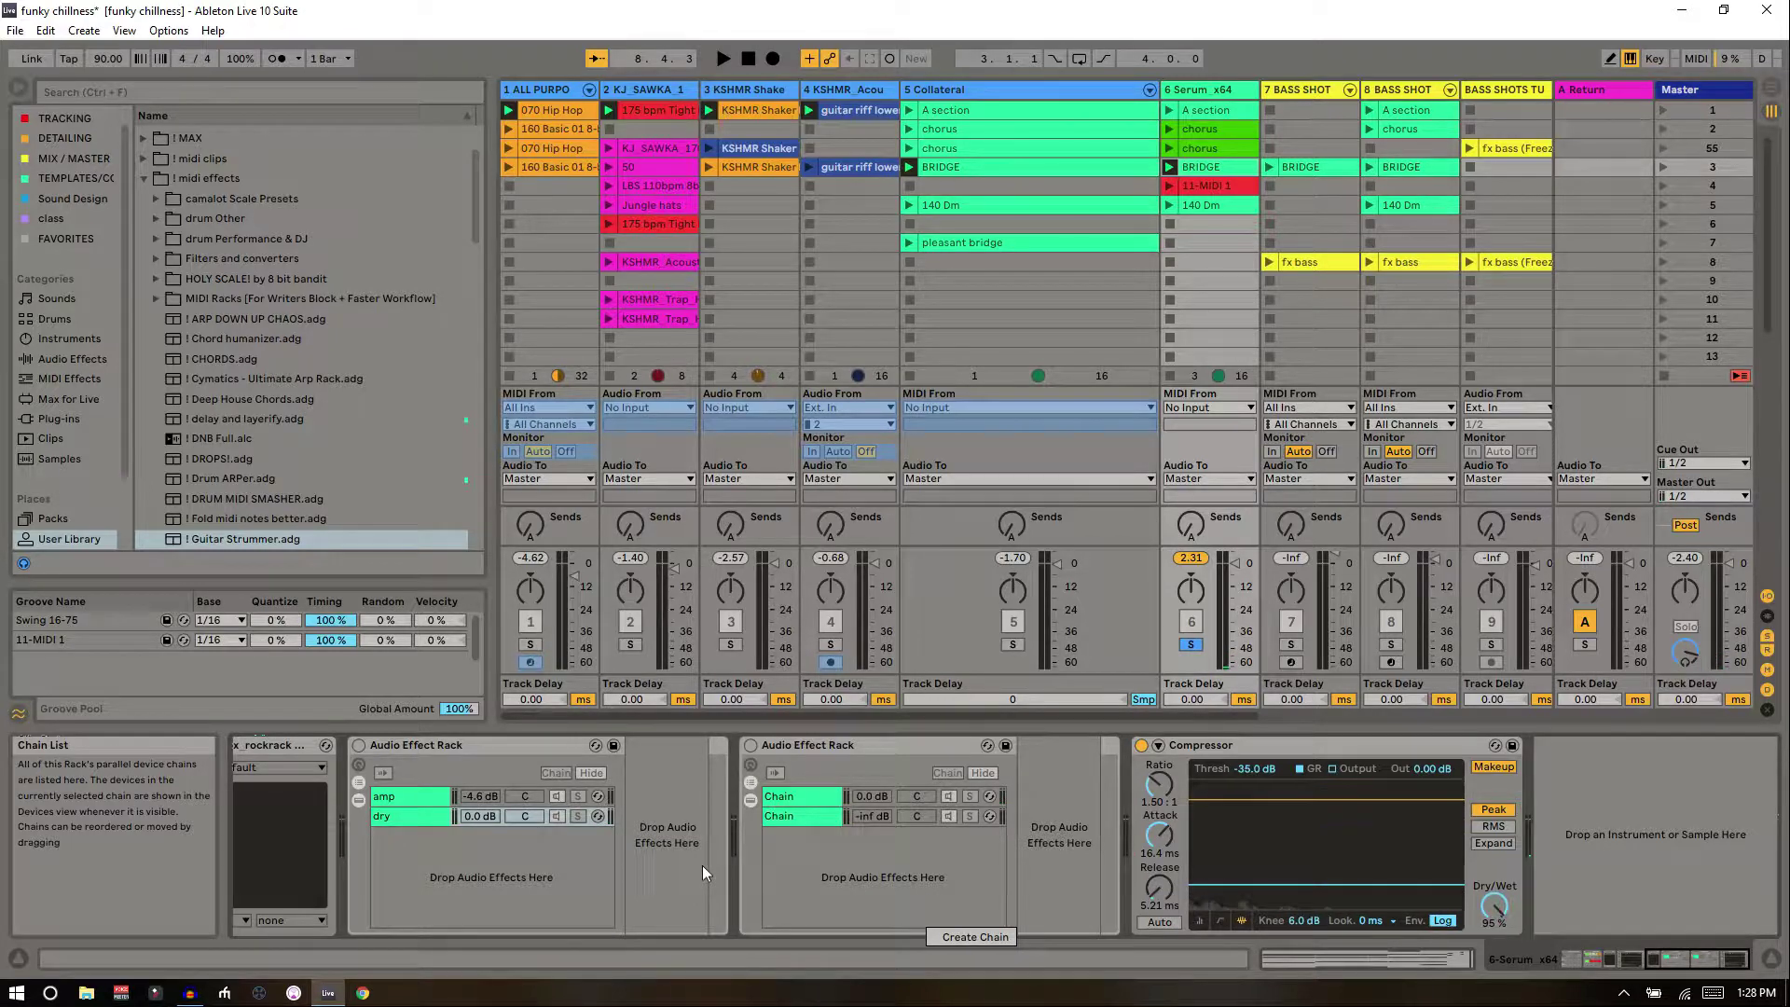
scroll(702, 864, left, 1)
scroll(702, 864, left, 1)
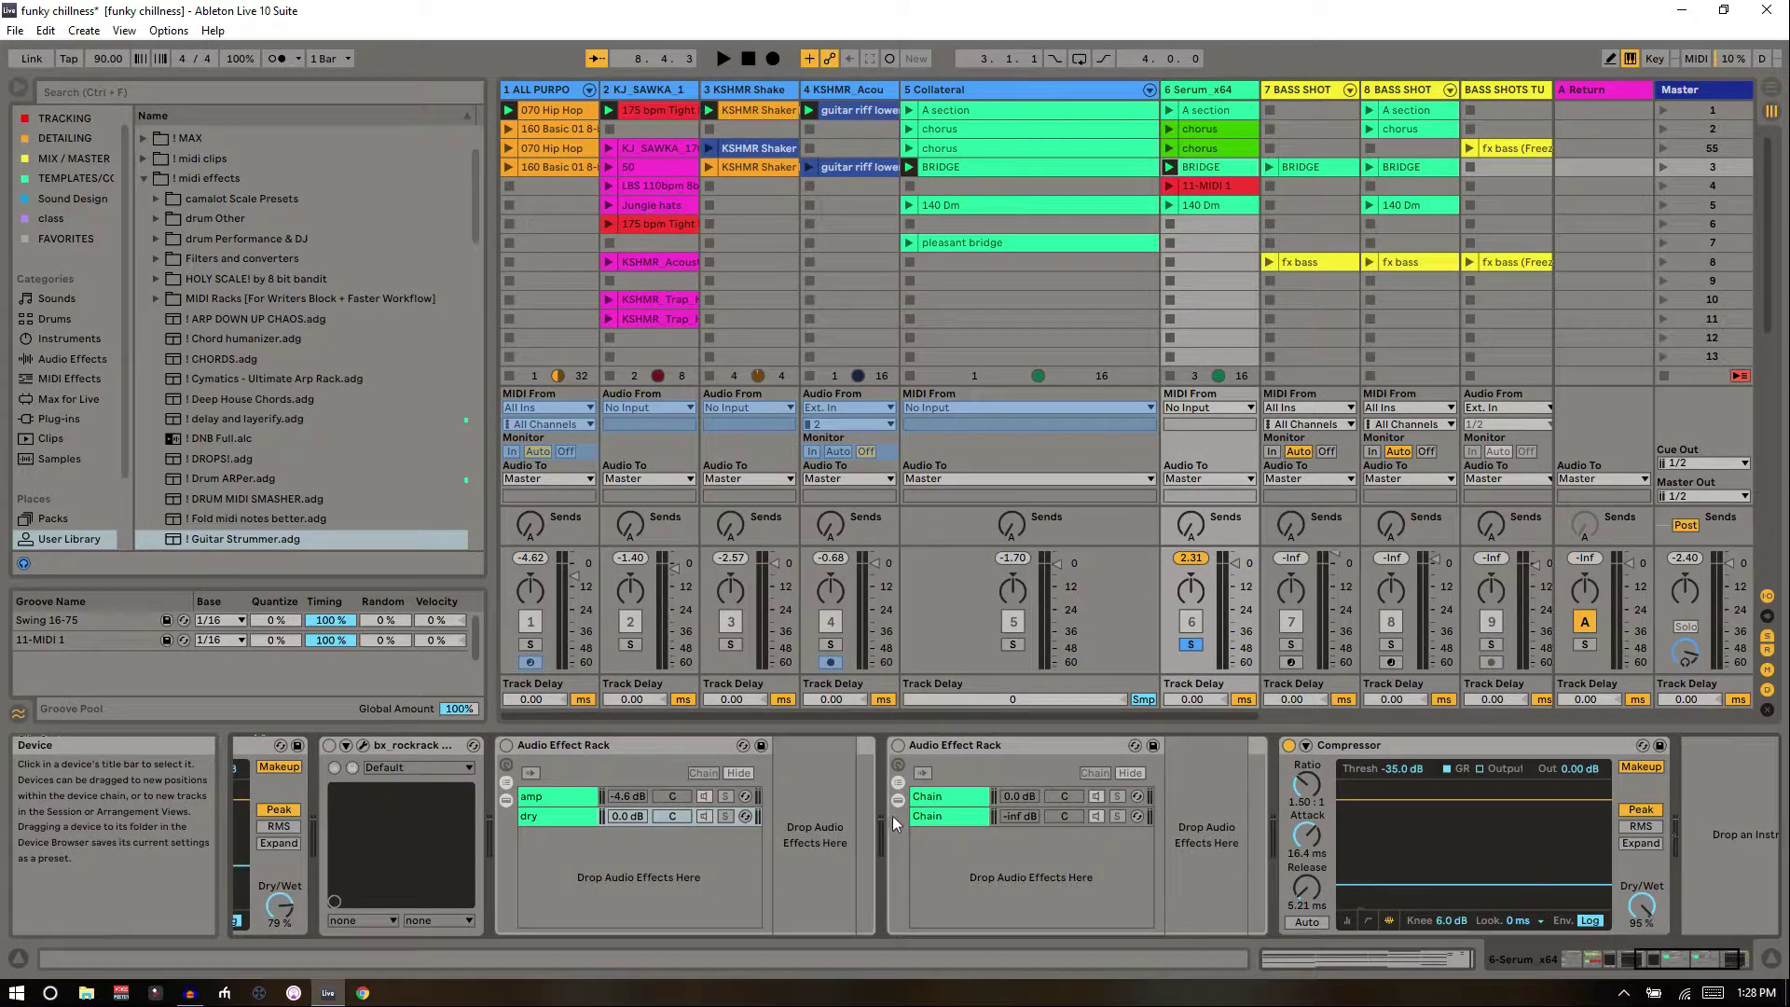
click(937, 797)
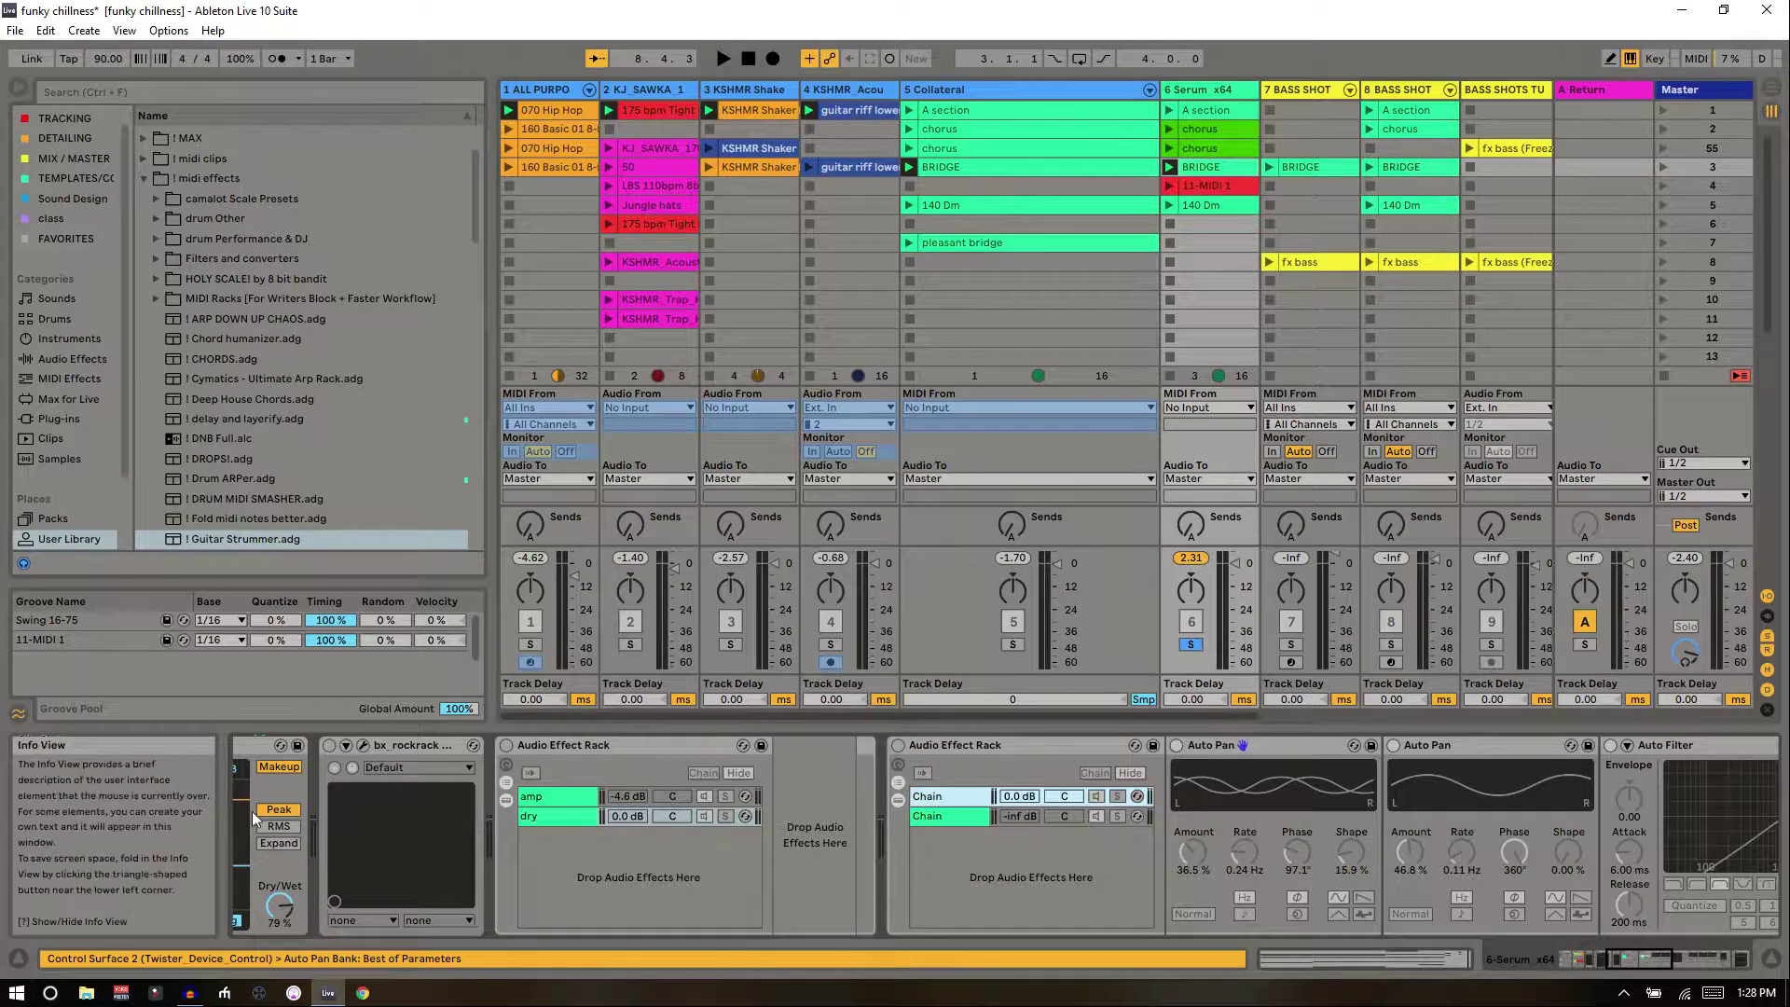
- Reactivate bx_rockrack and view its interface and preset list, keeping the Brit Clean preset
scroll(258, 812, left, 1)
click(391, 745)
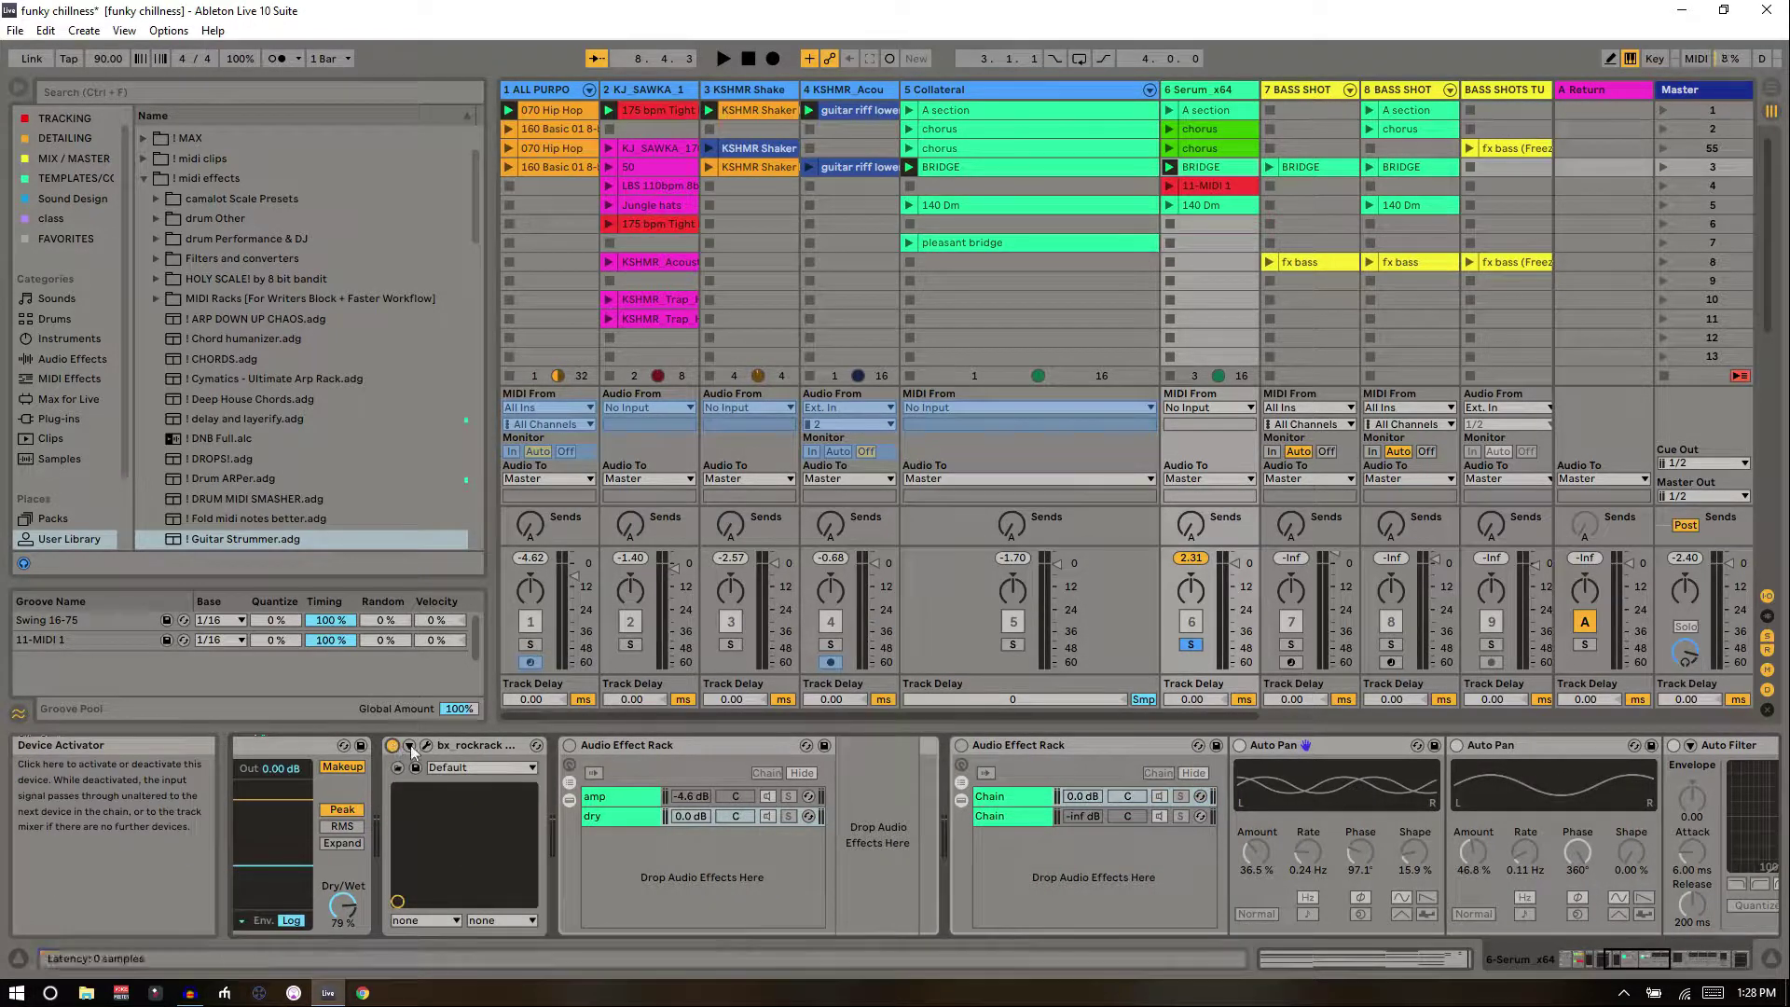
click(427, 745)
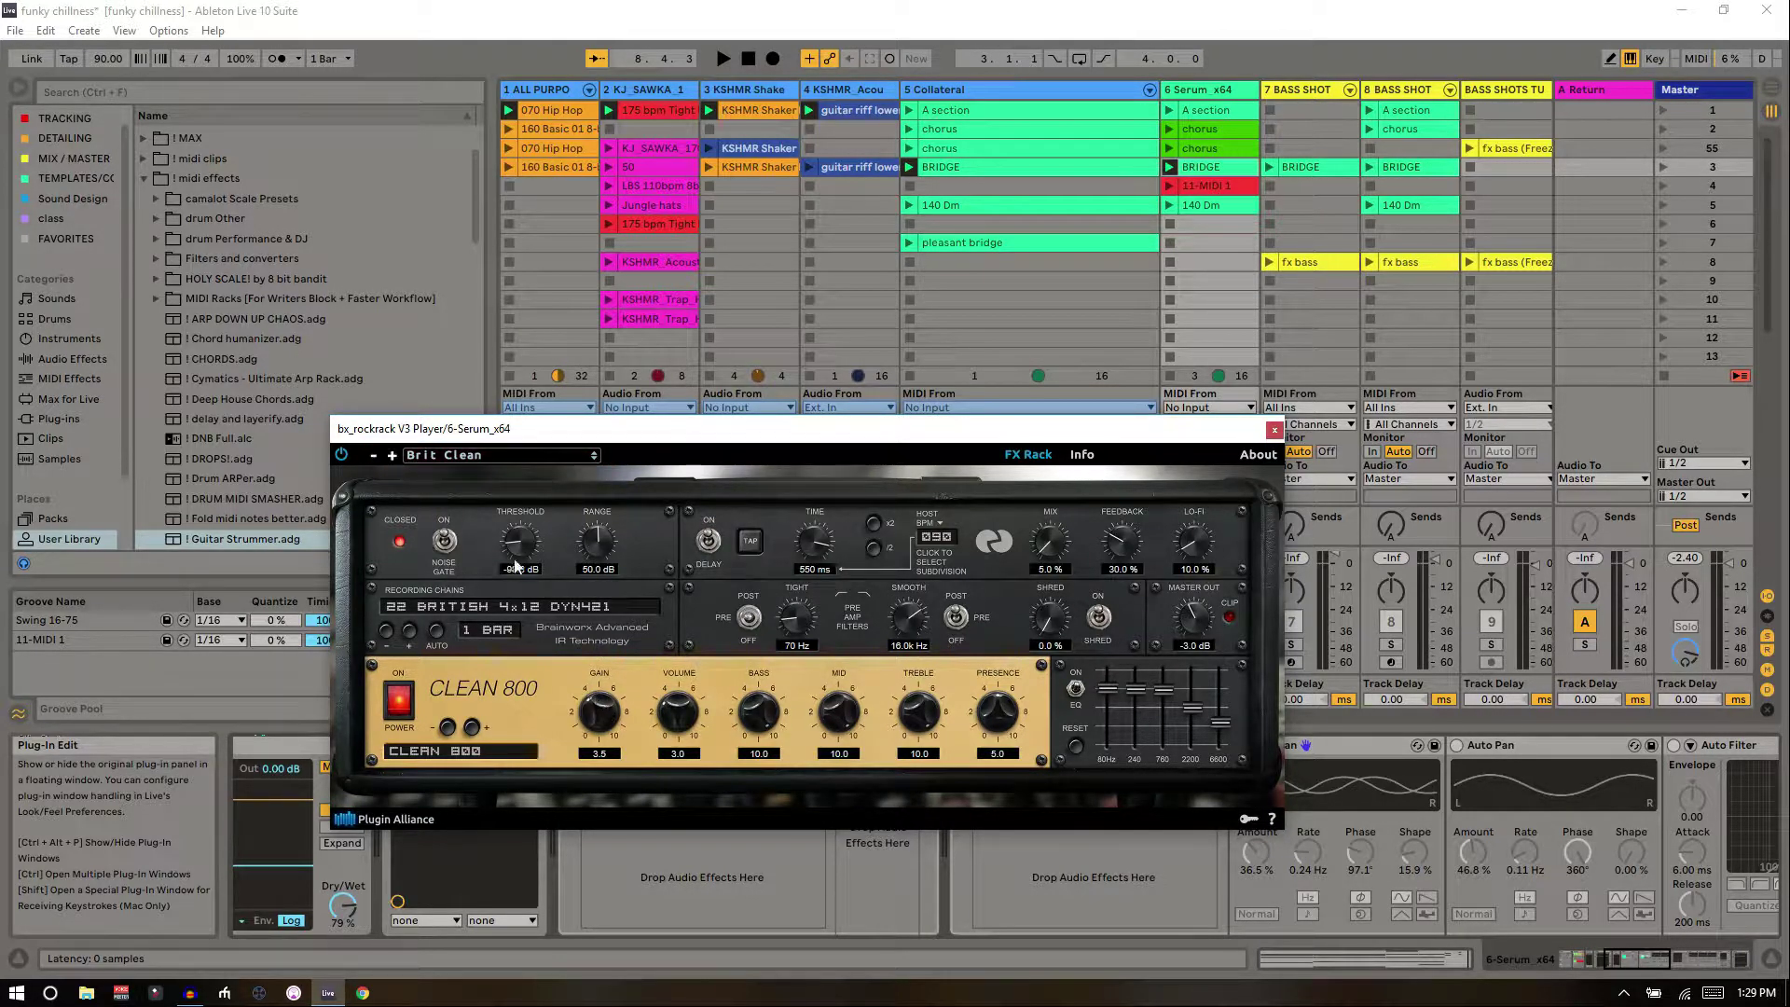
click(466, 455)
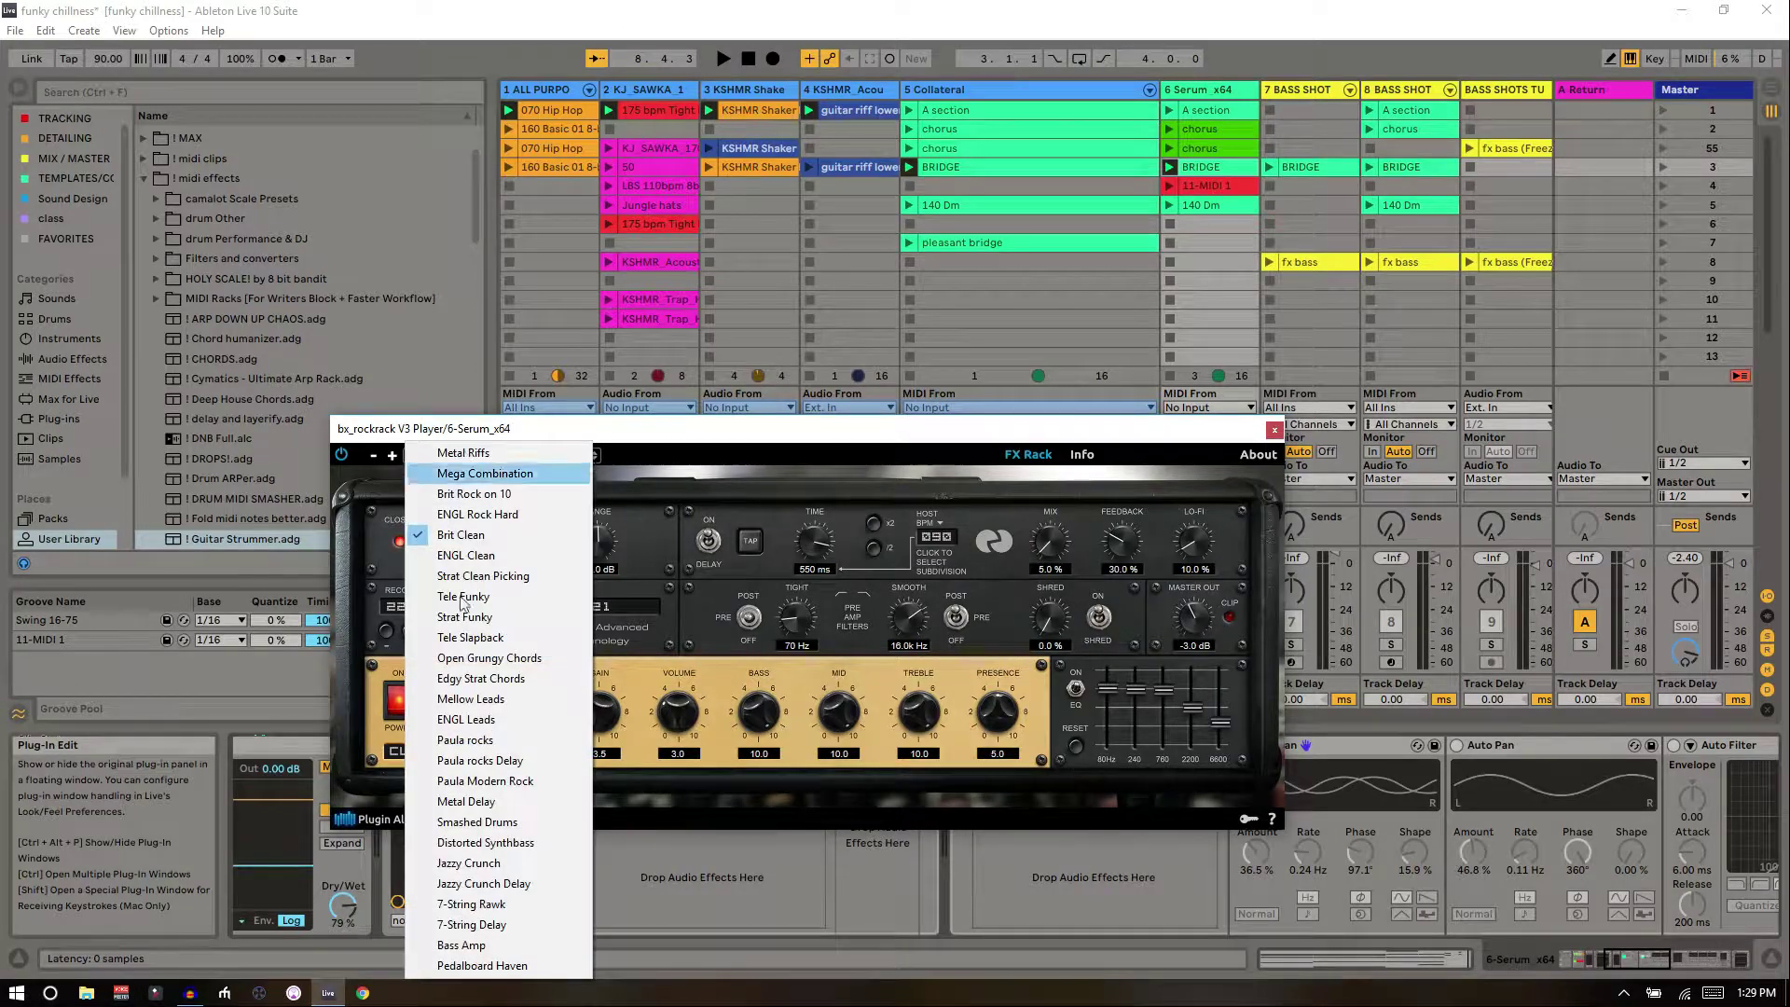
click(746, 444)
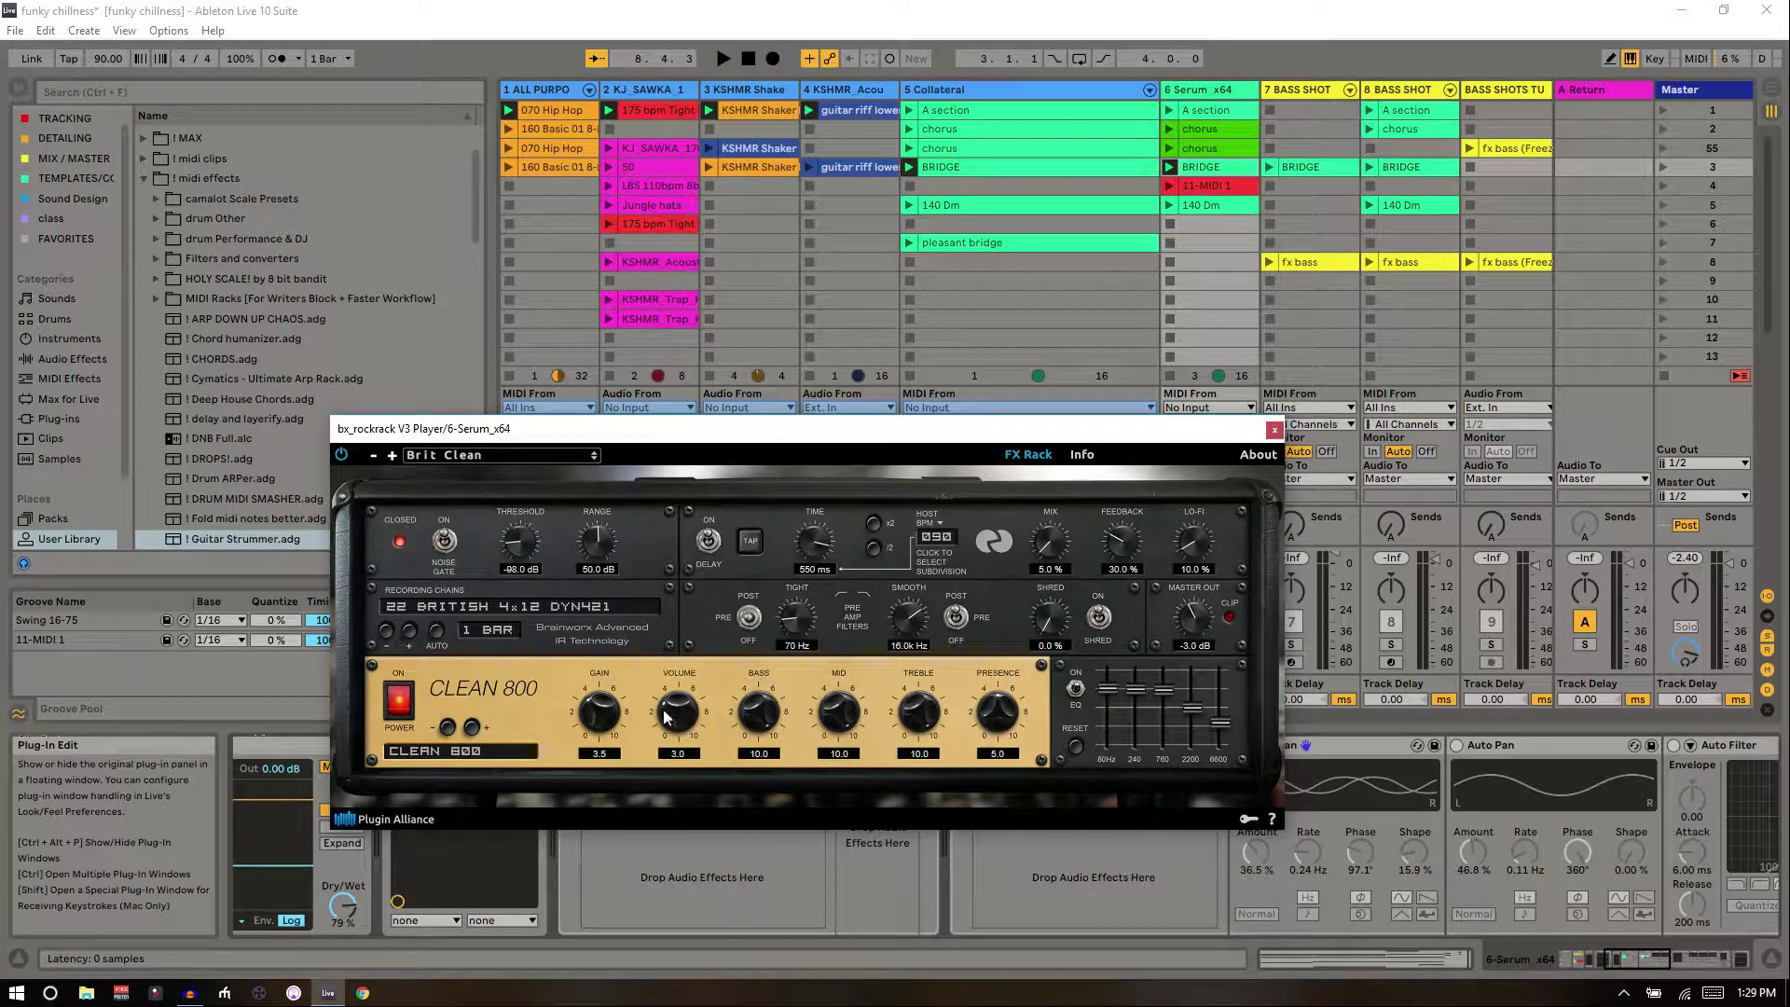
click(1274, 430)
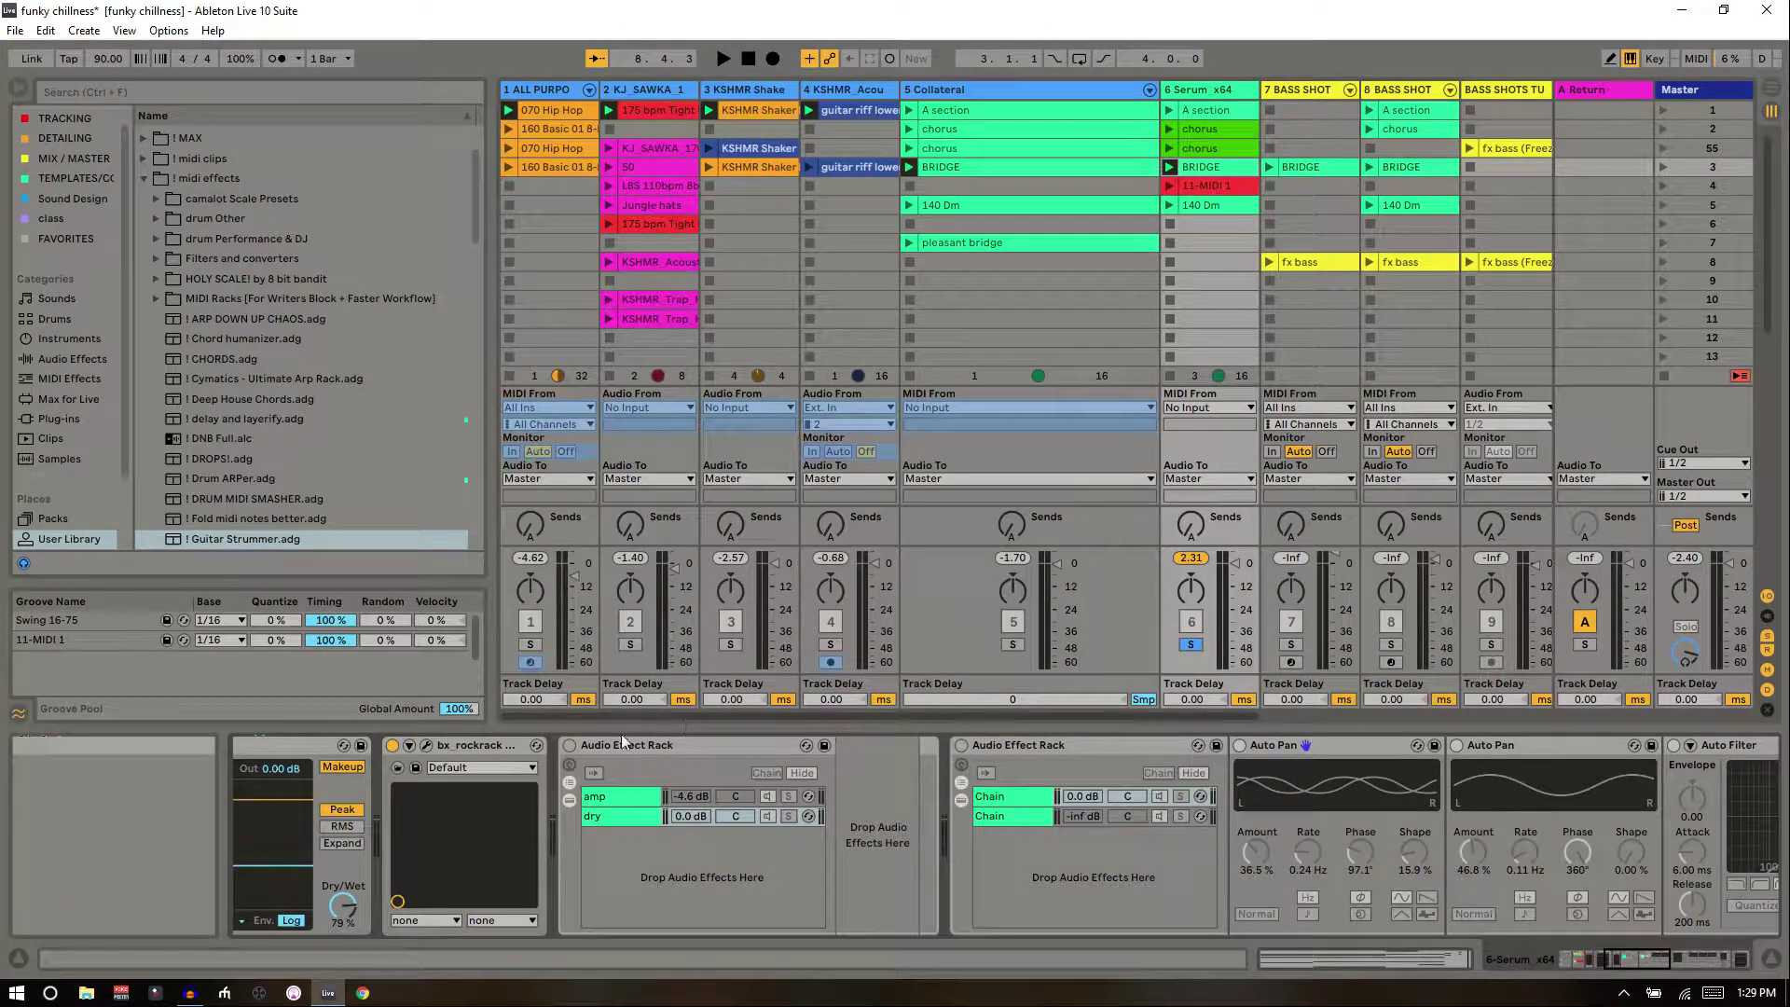
- Reactivate the amp/dry Audio Effect Rack and open the Emissary plug-in window from its amp chain, clear of the device chain
click(570, 745)
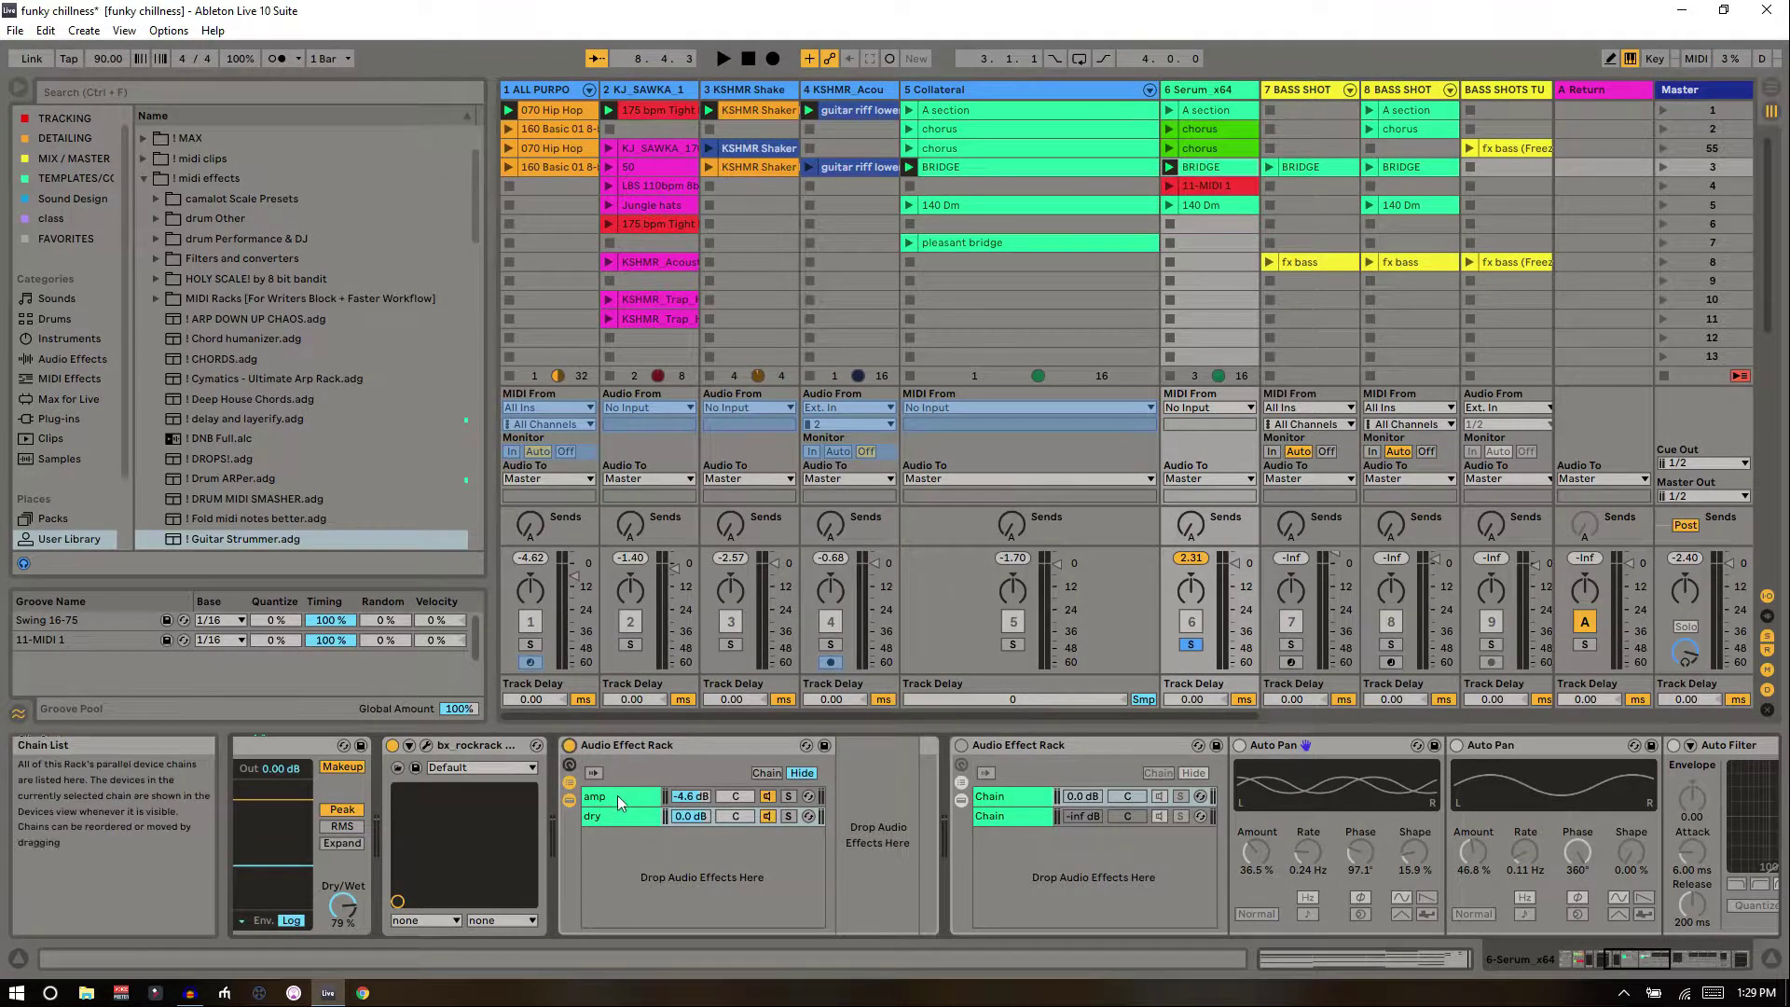
click(617, 798)
click(894, 745)
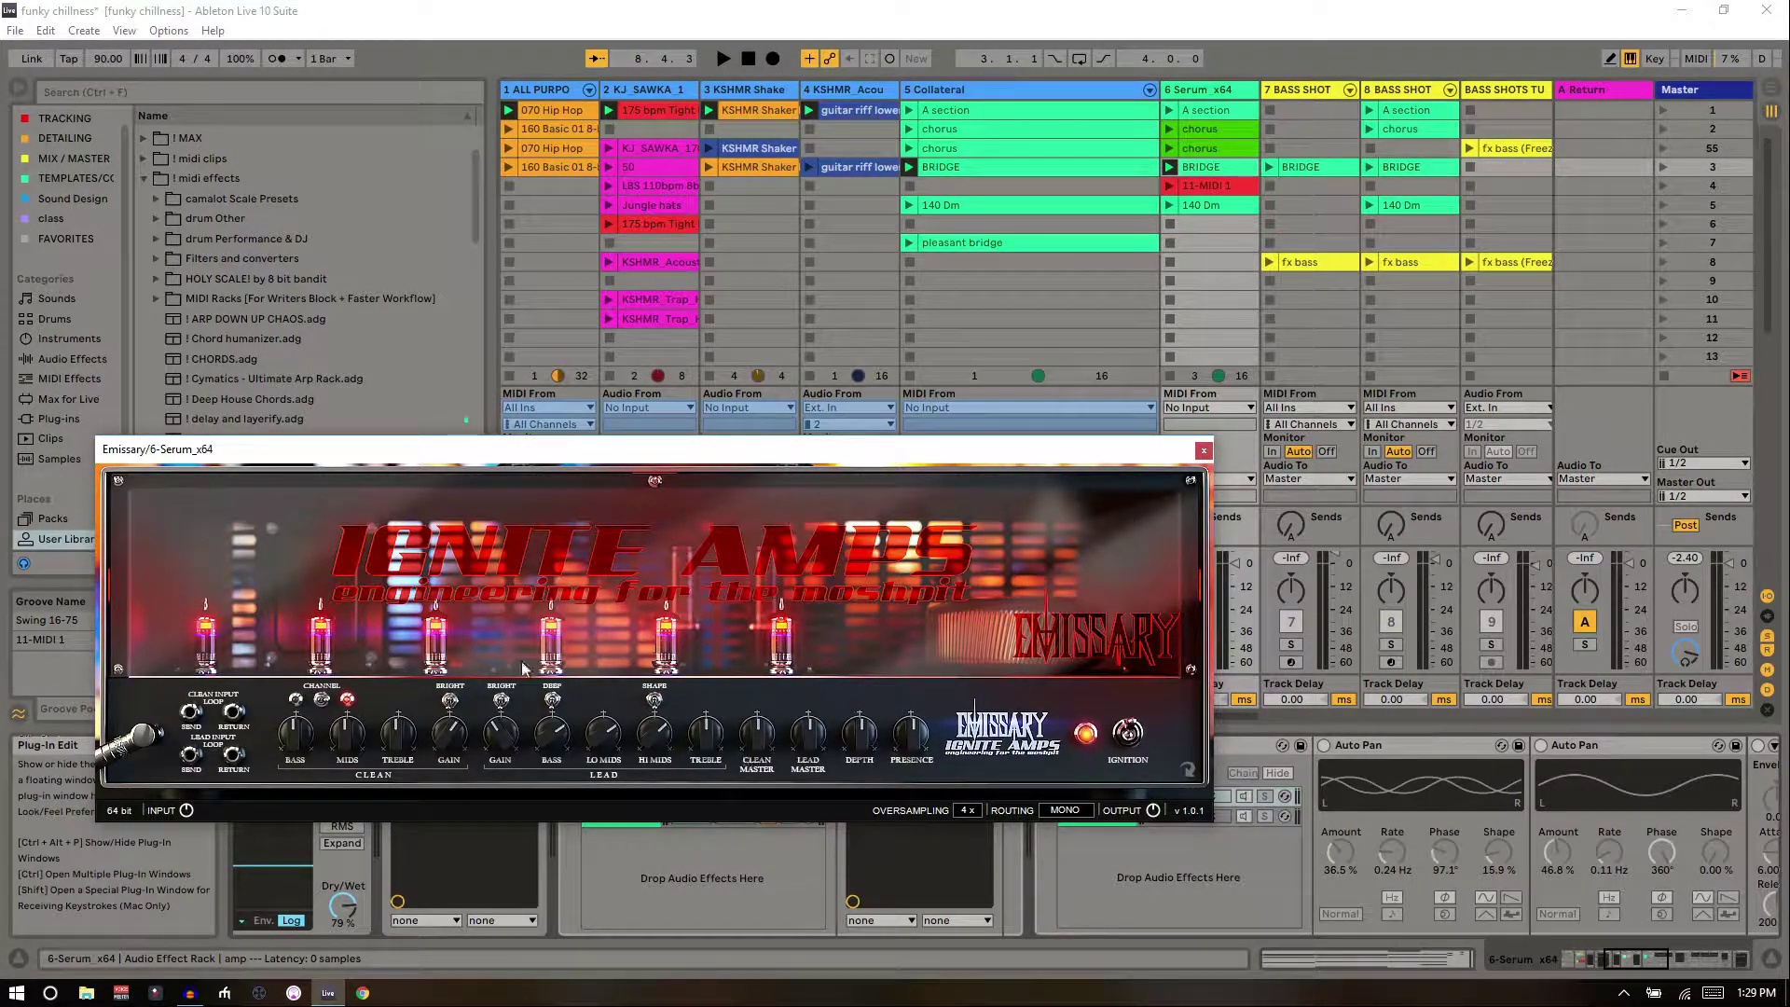
drag(563, 453, 570, 342)
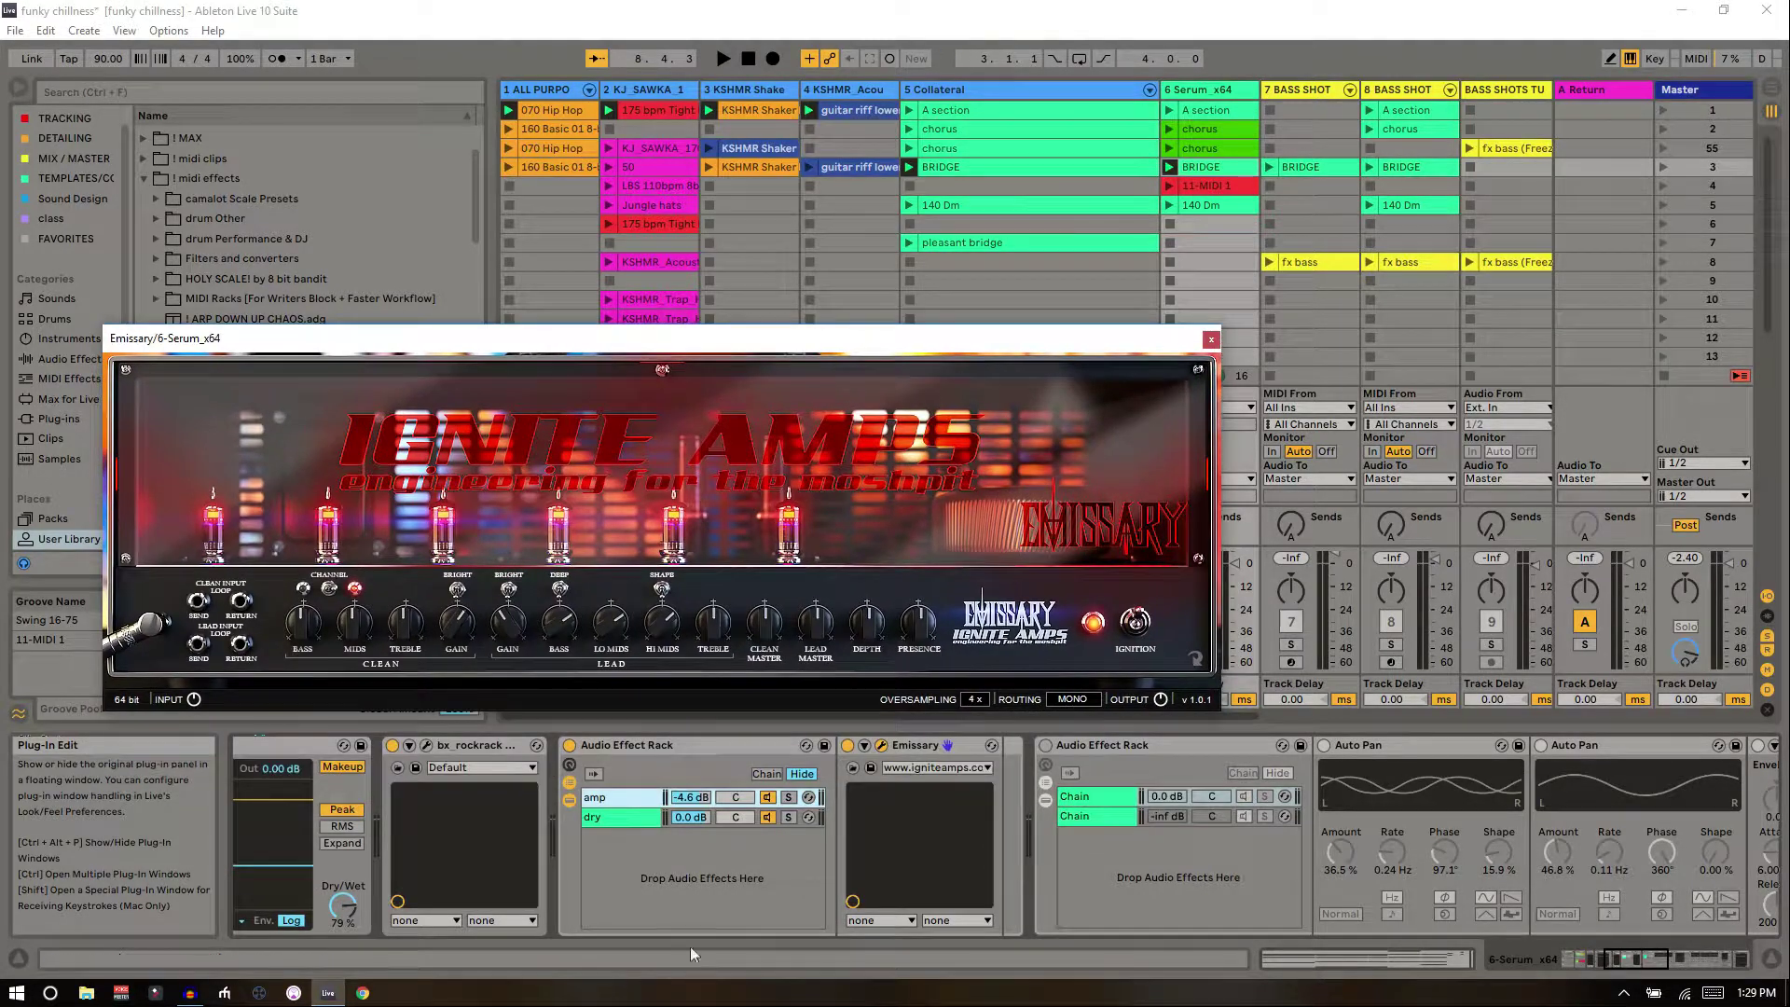
- Solo the amp chain during playback and clear the solo so the amp and dry chains both play
click(788, 797)
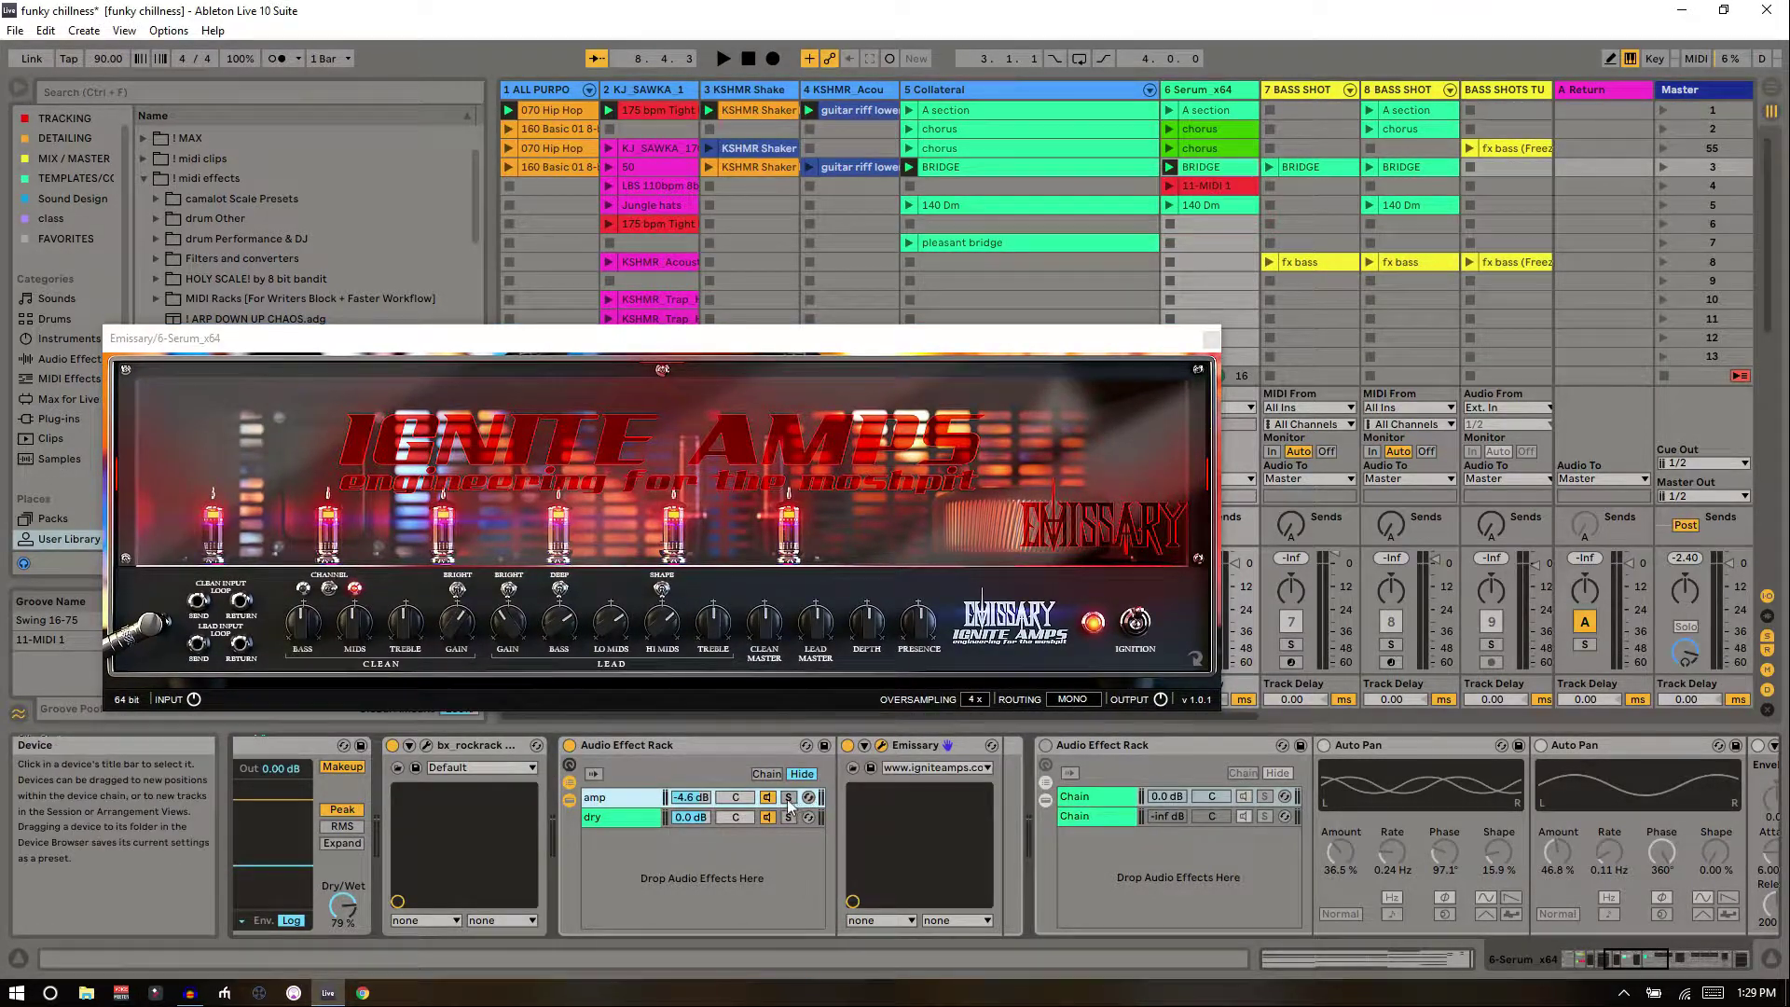
key(space)
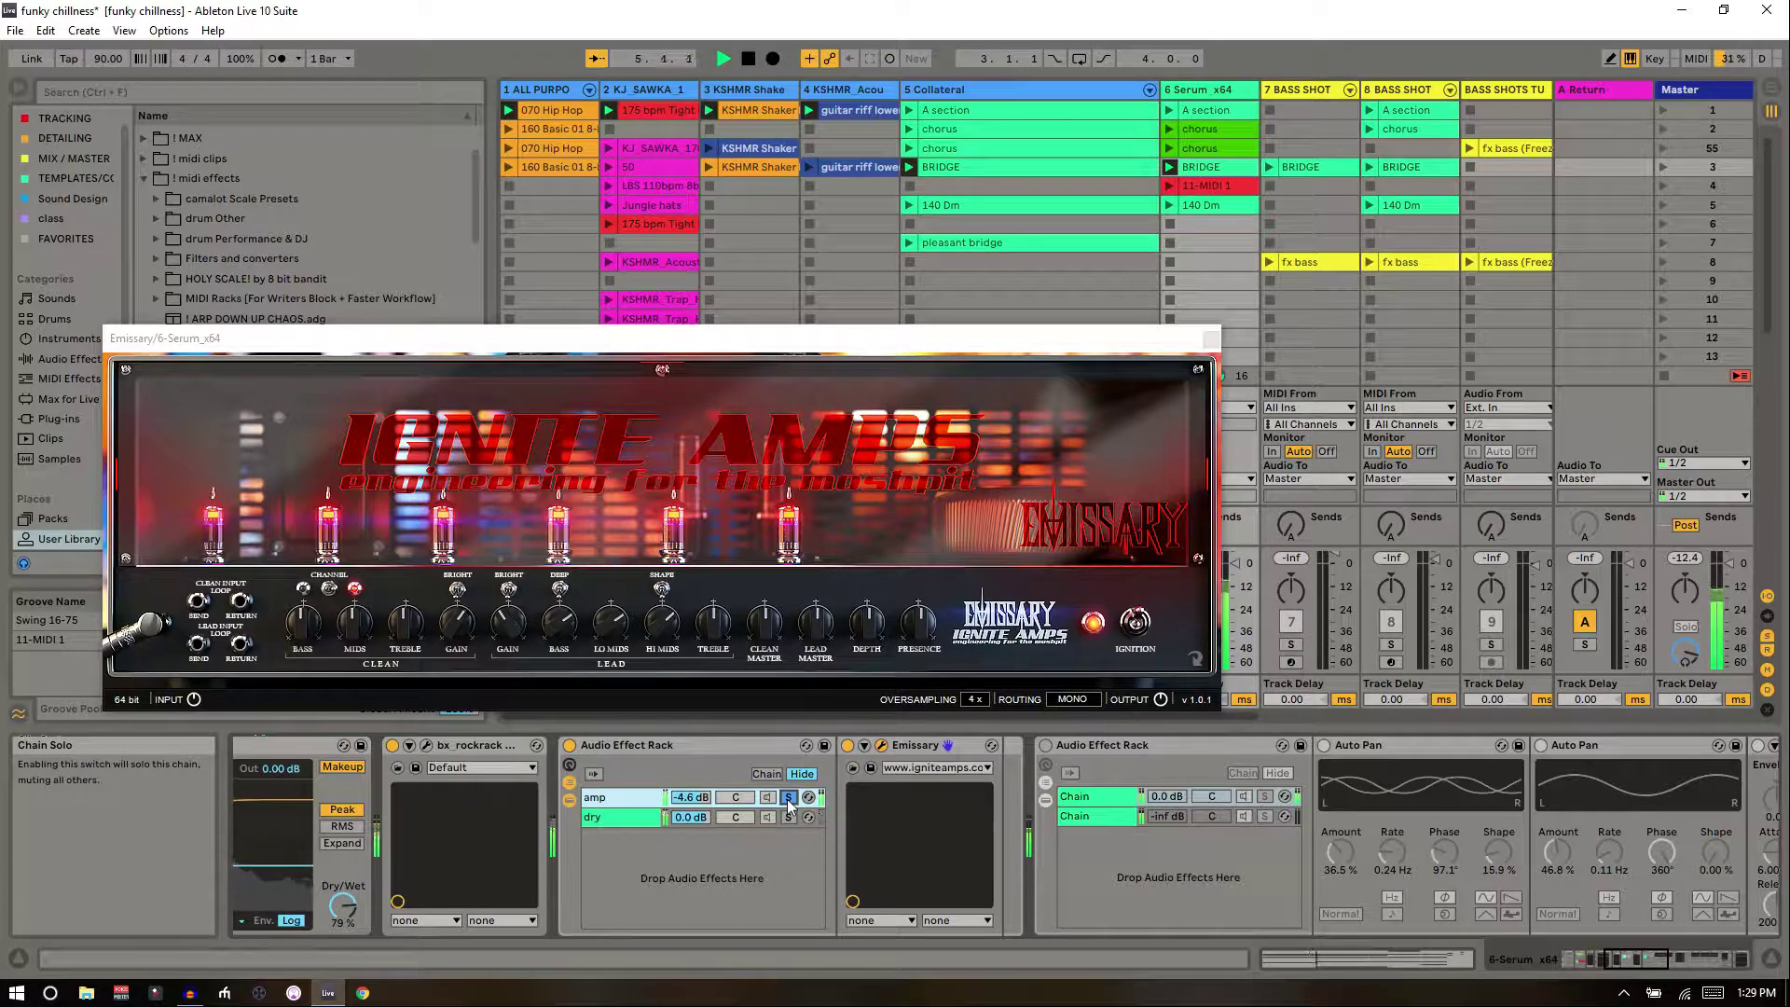
click(790, 817)
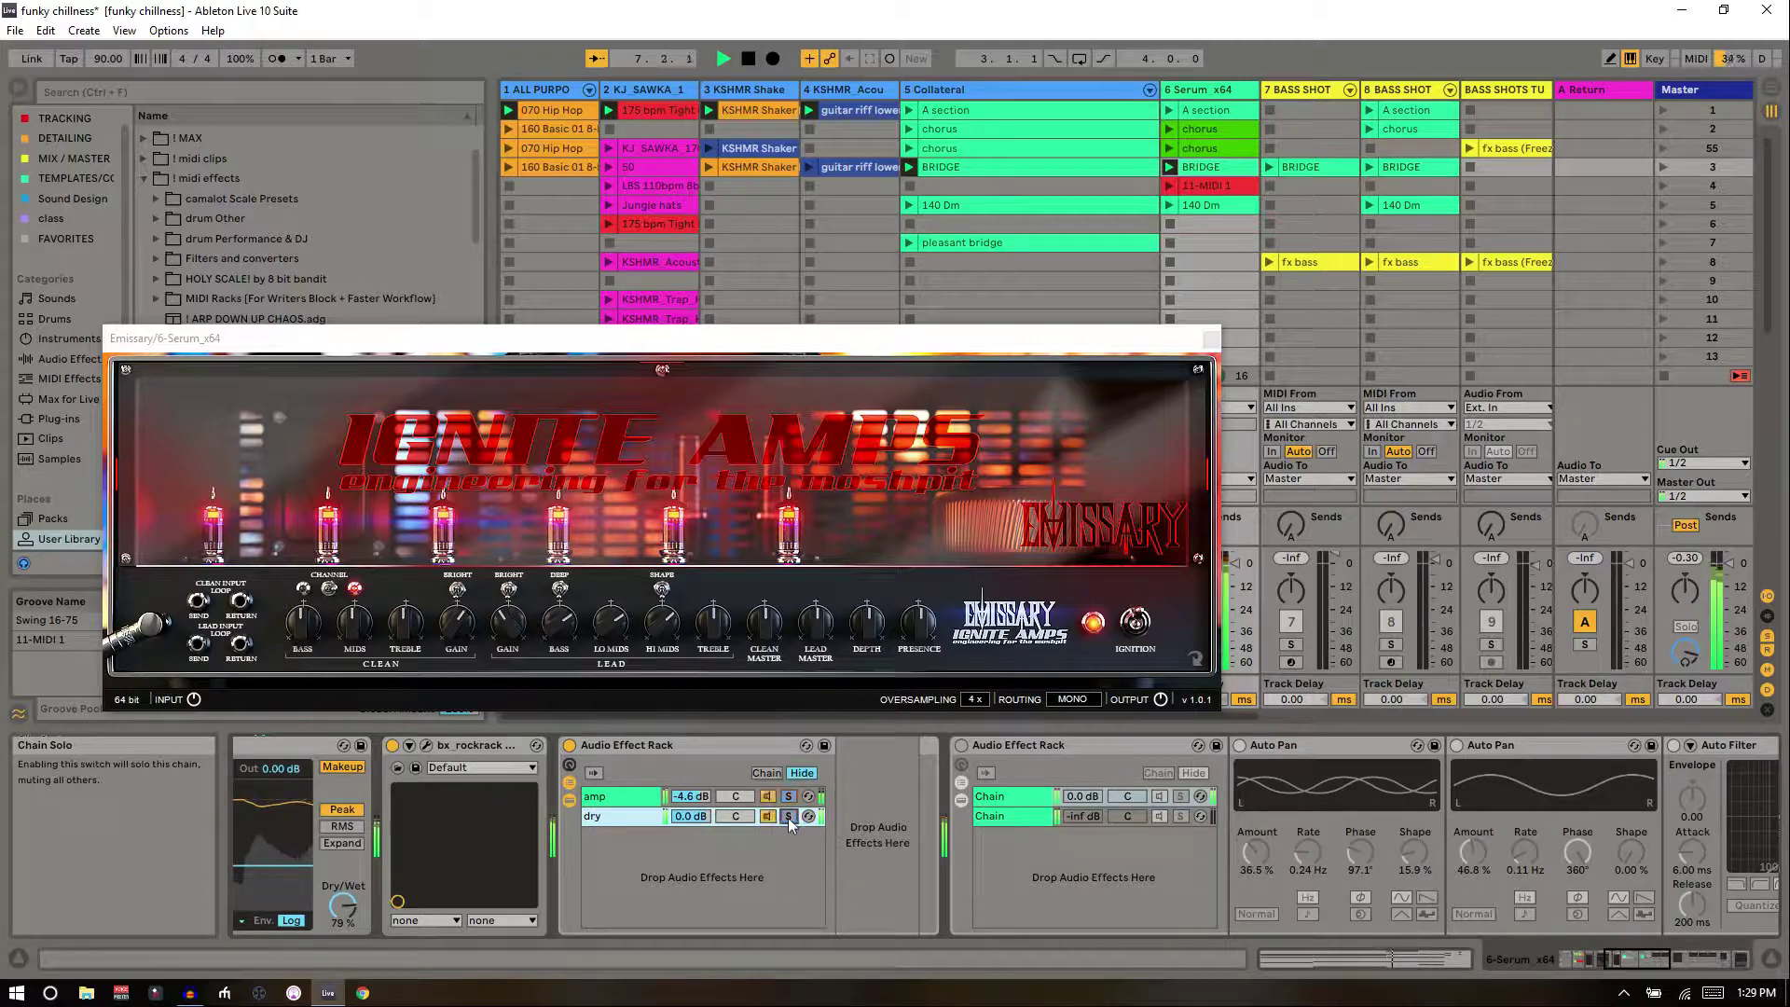
click(788, 817)
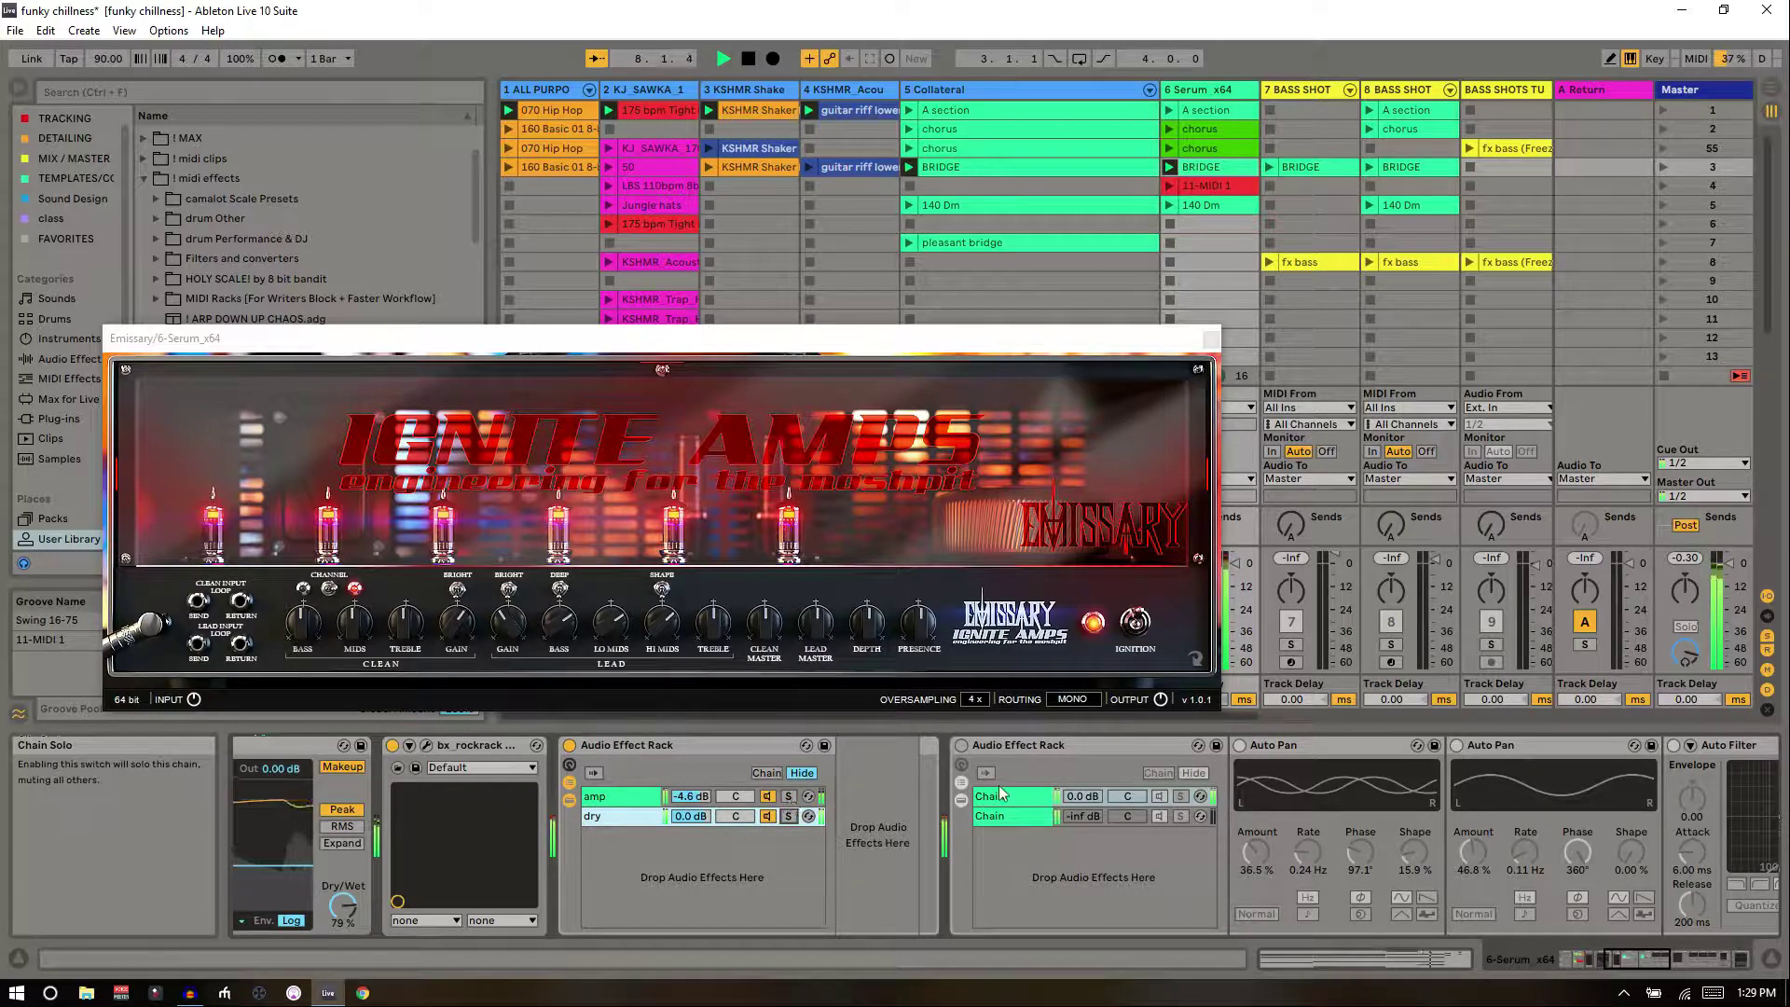
- Reactivate the Audio Effect Rack containing the Auto Pan and Auto Filter devices, and close the Emissary window
click(964, 744)
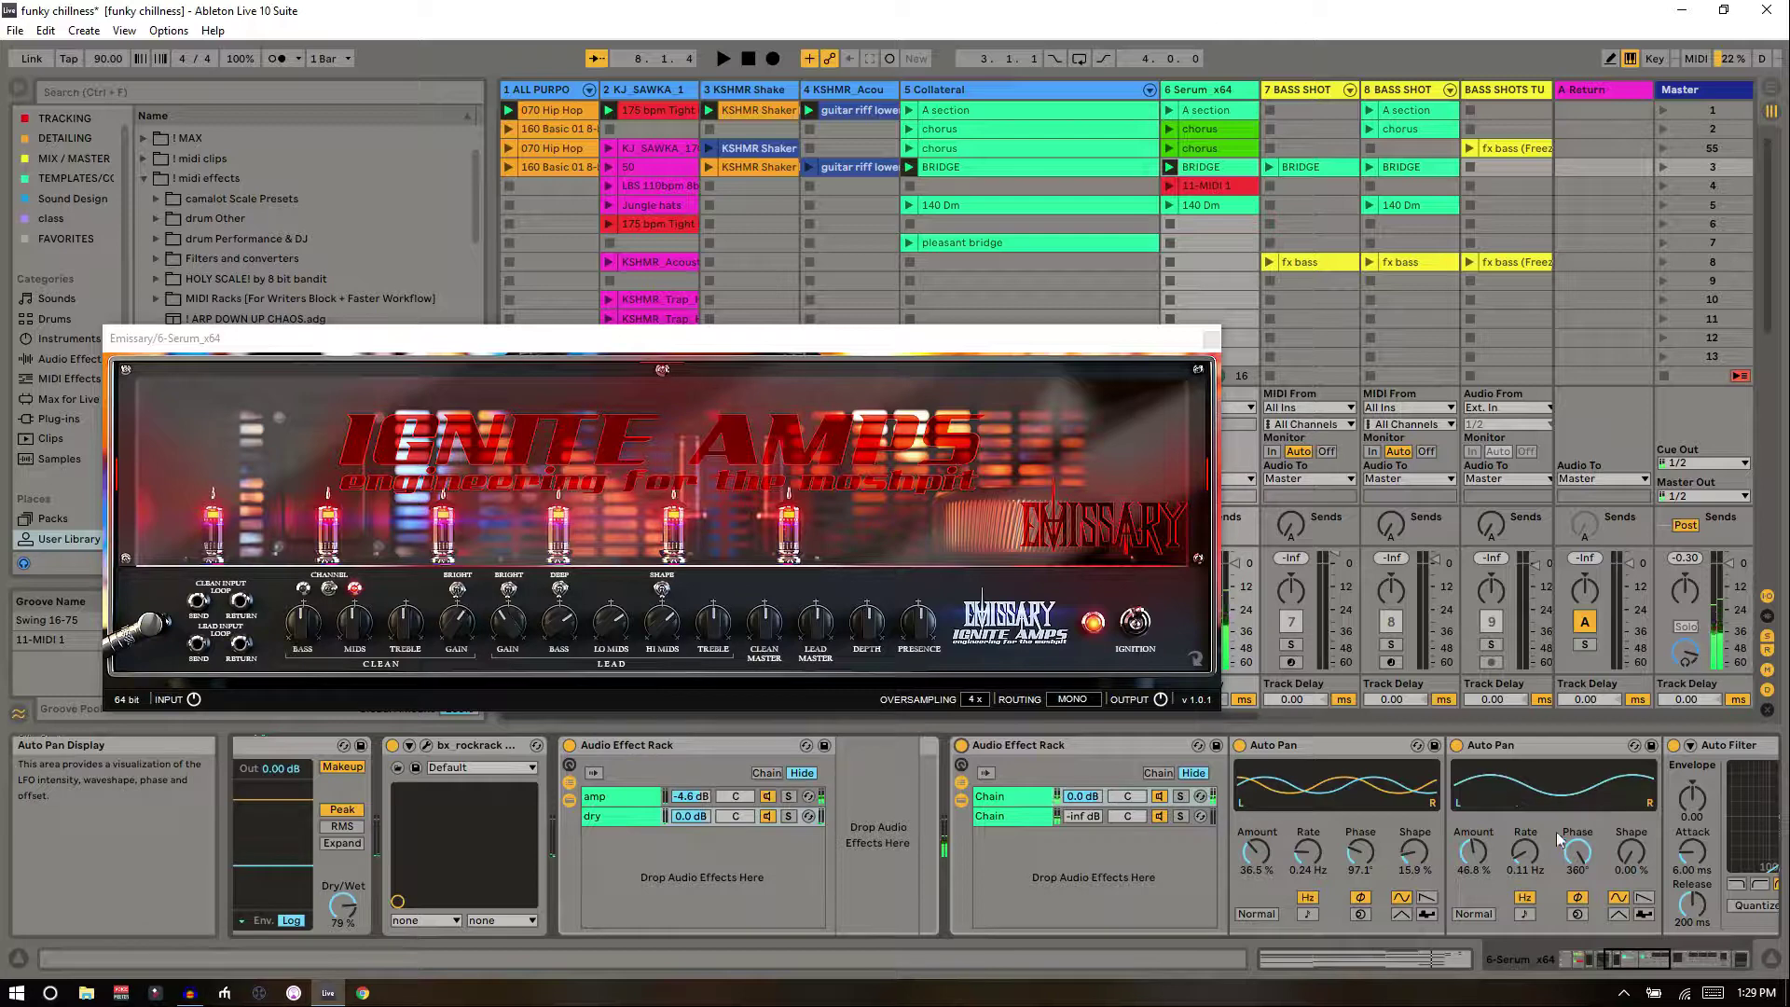
drag(1577, 850, 1578, 865)
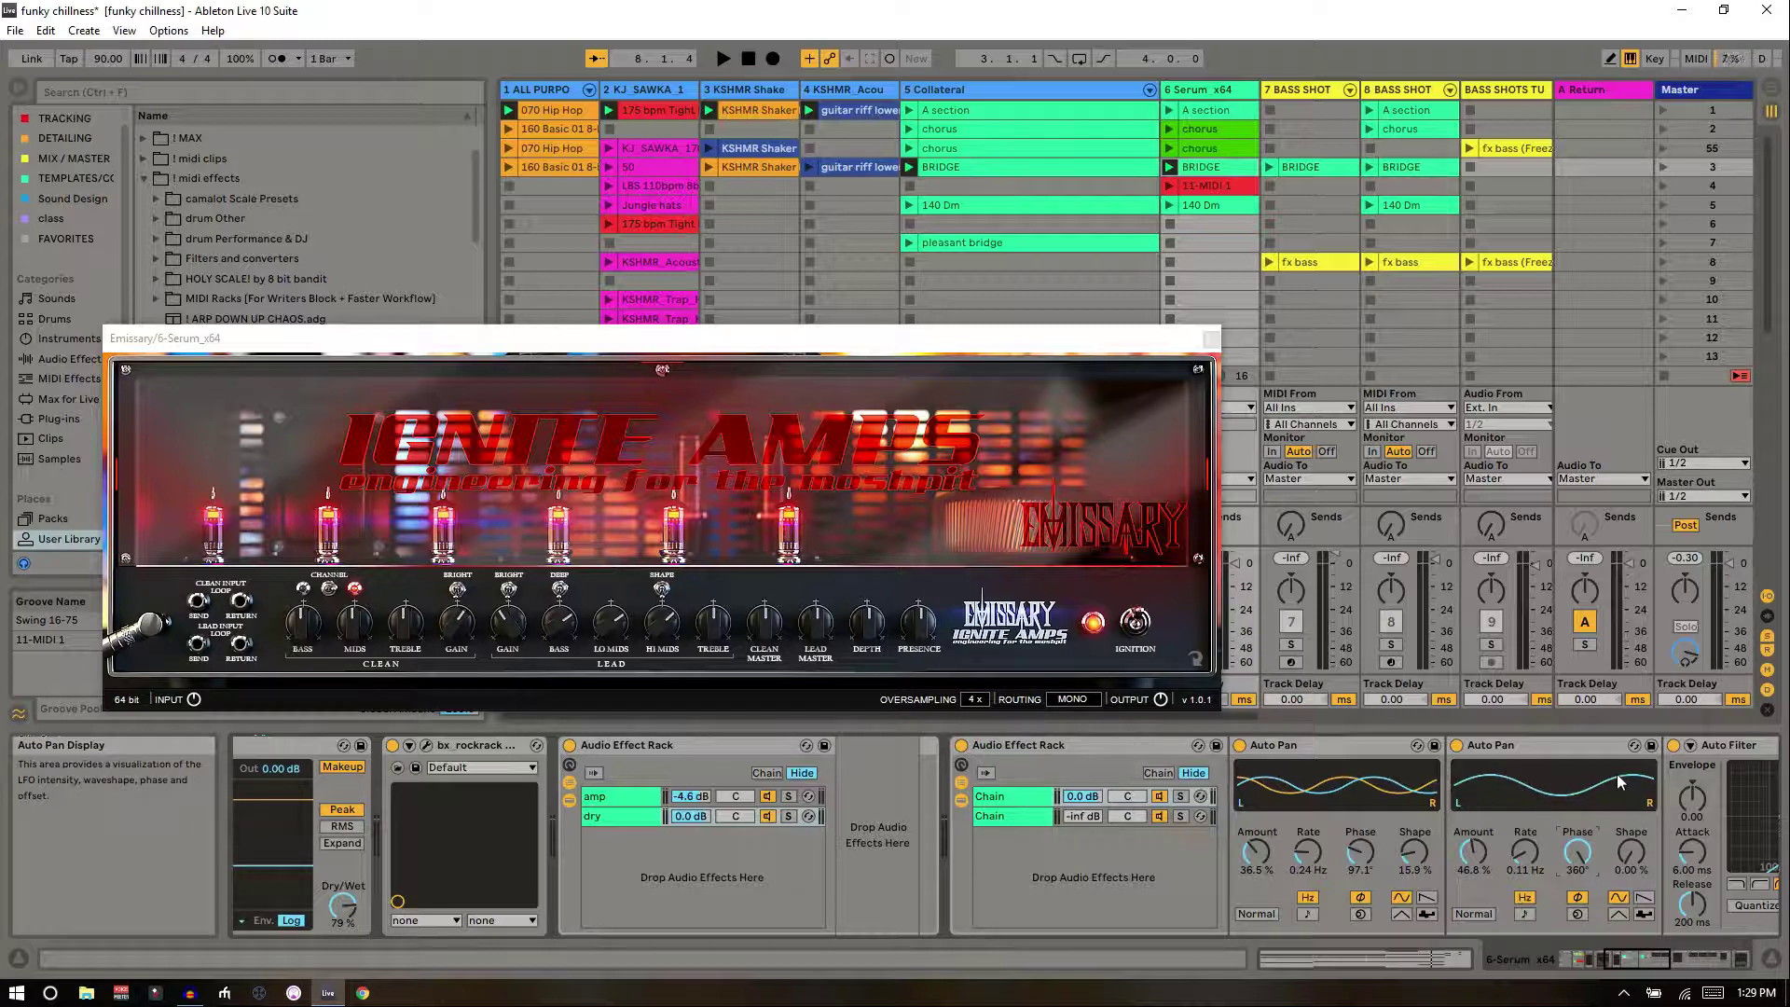
scroll(1546, 799, right, 5)
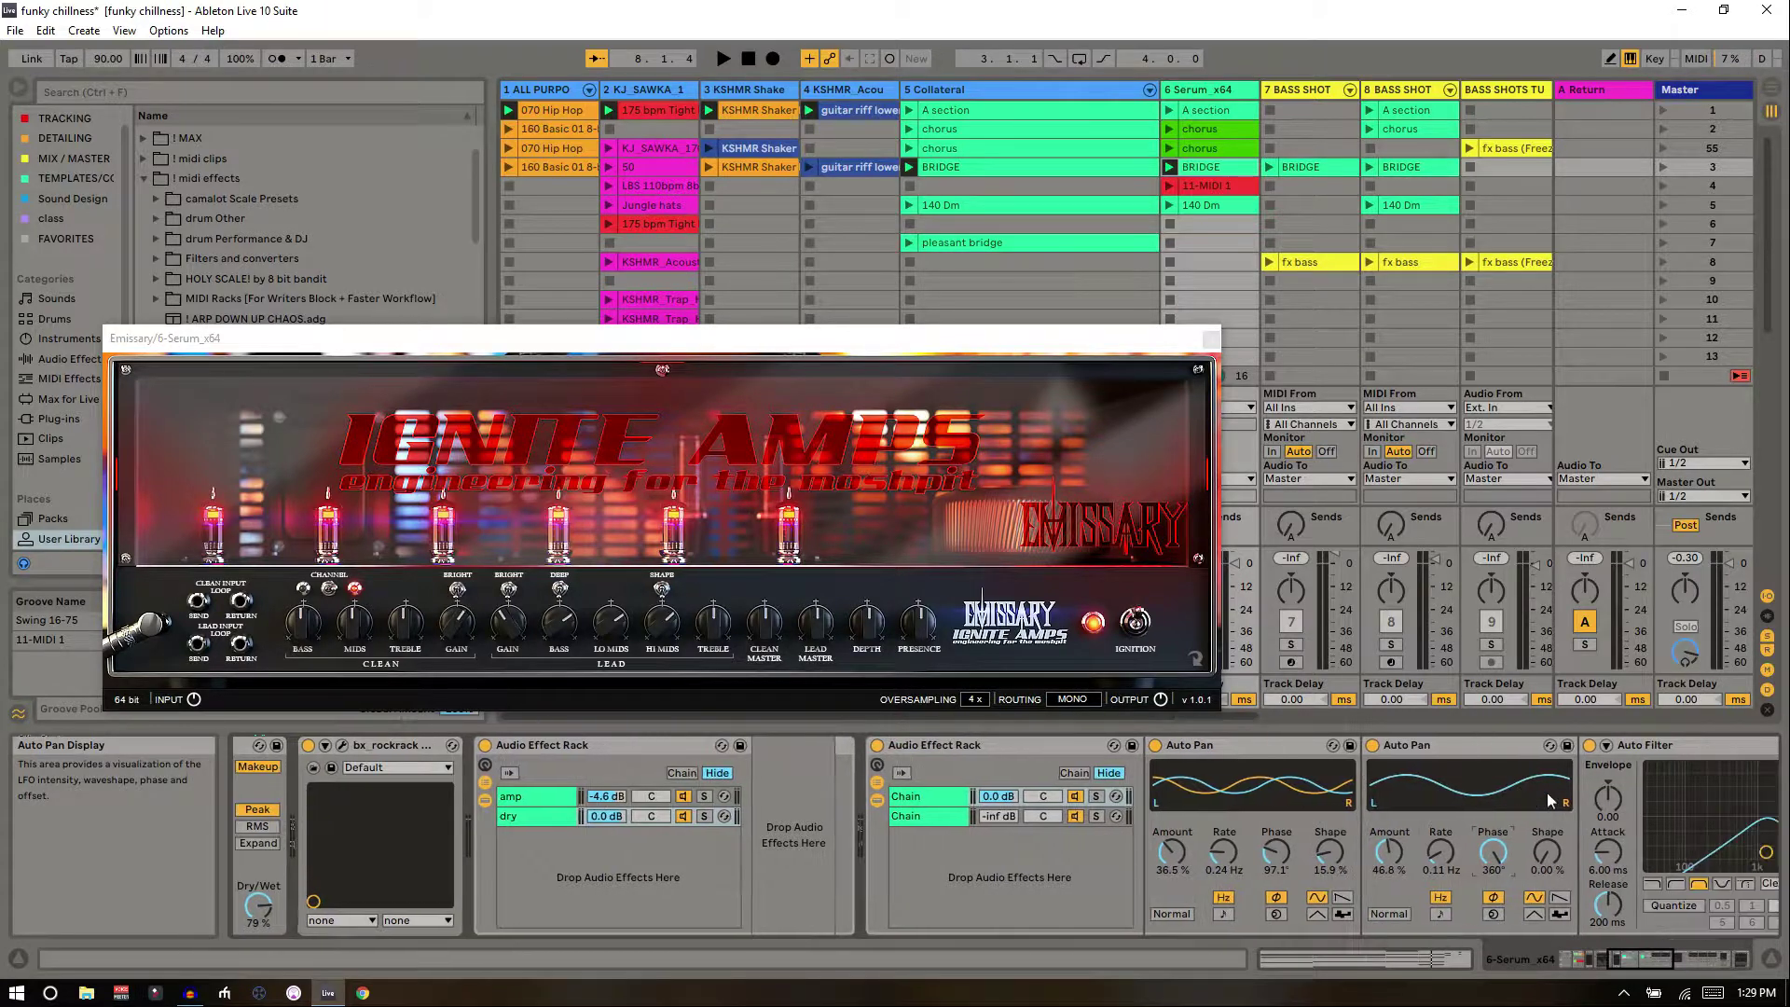
scroll(1547, 800, right, 2)
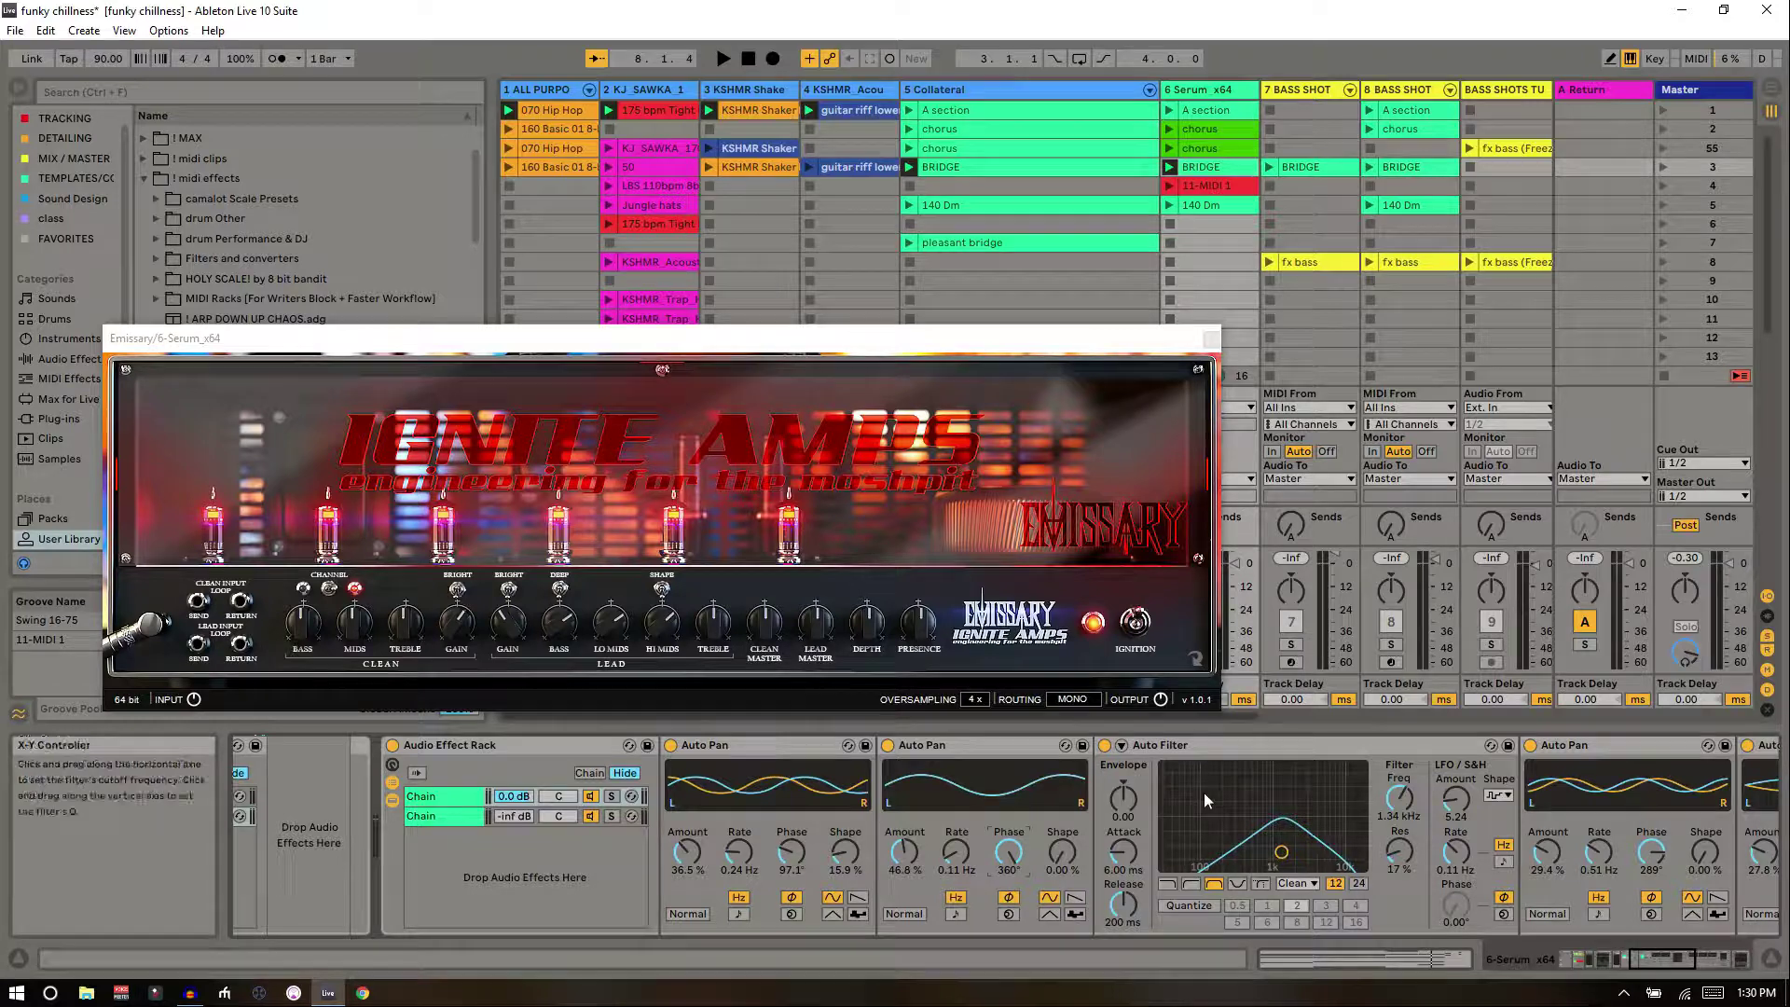
click(1210, 338)
- Play the clips with all effects active and examine the rack's devices through to the Glue Compressor
key(space)
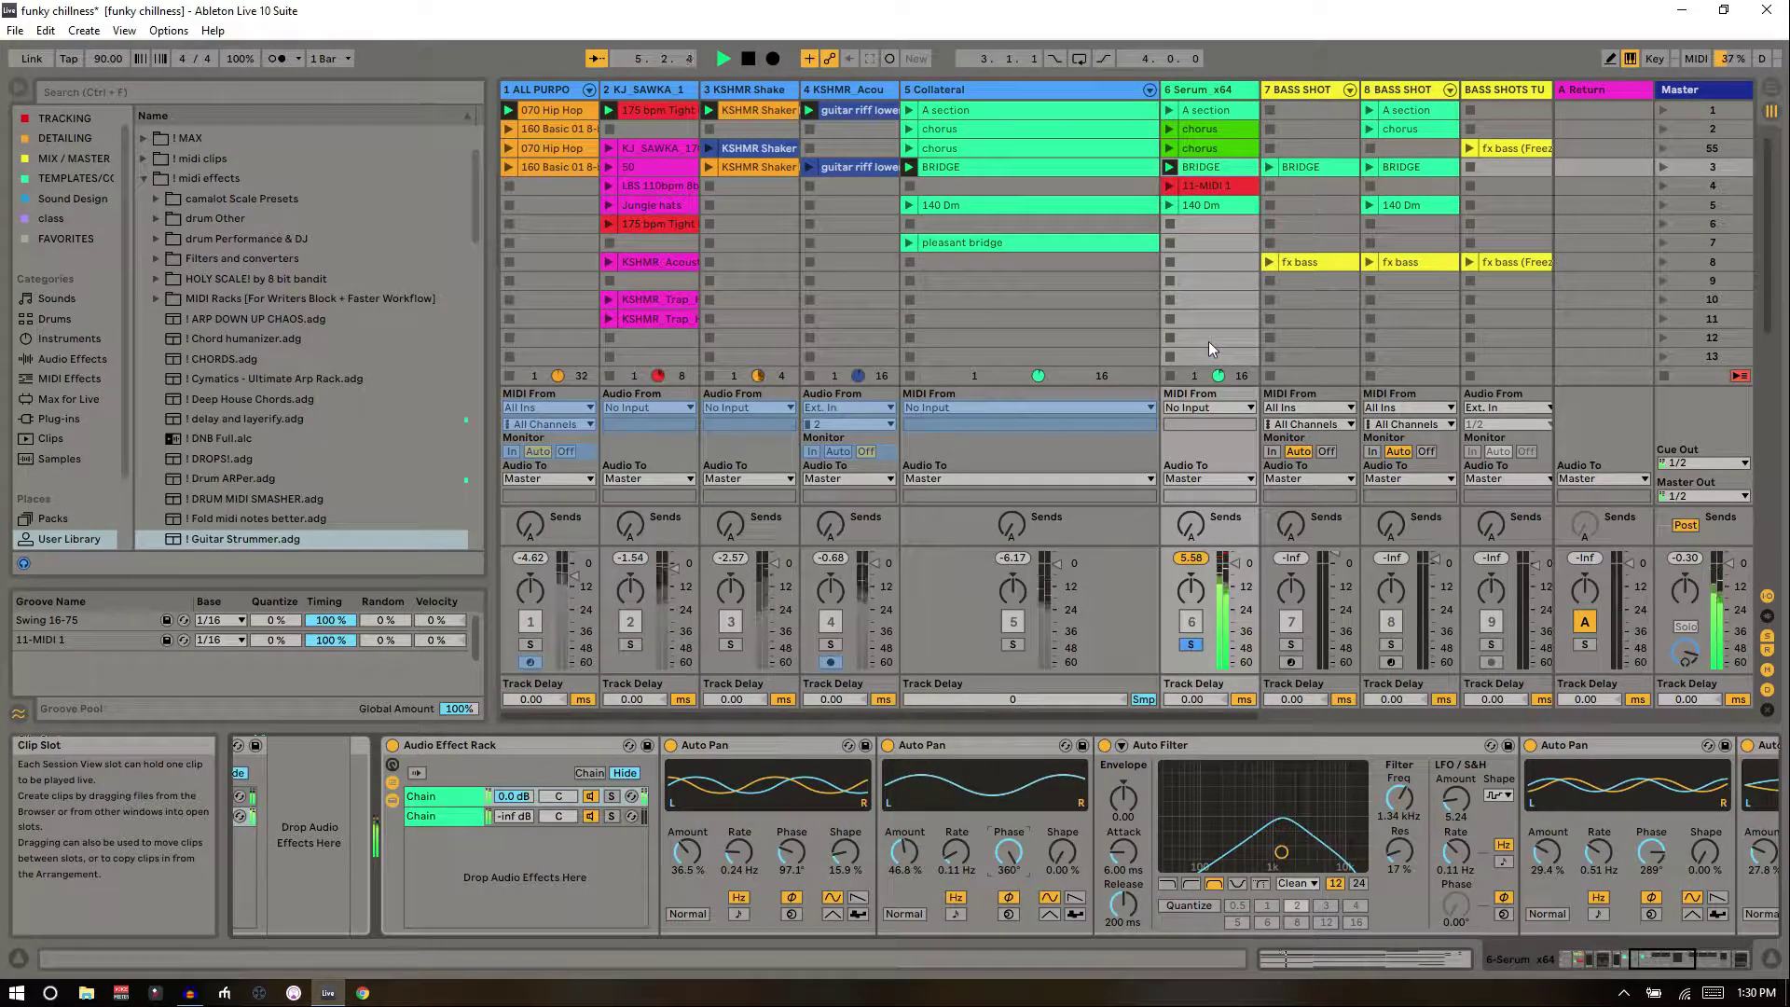
scroll(1247, 793, right, 3)
scroll(1247, 792, right, 9)
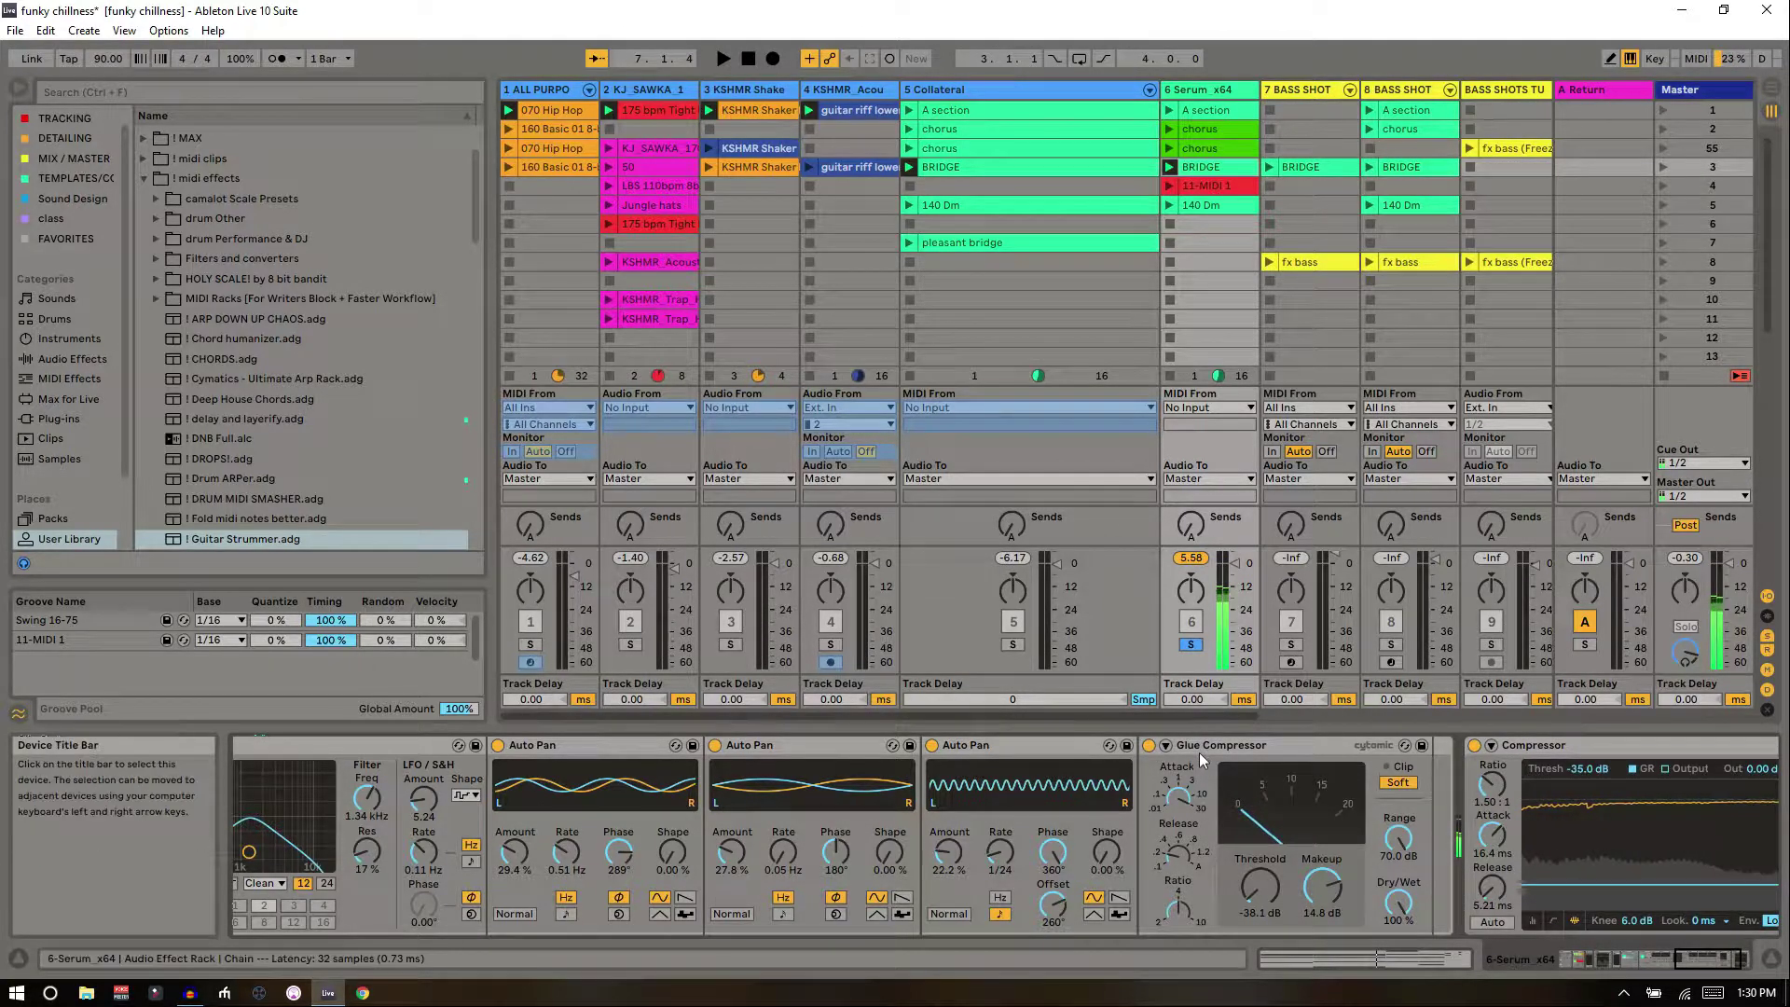
- Select the Guitar Strummer rack ahead of Serum in the track's device chain
scroll(1199, 753, up, 2)
scroll(1198, 752, up, 6)
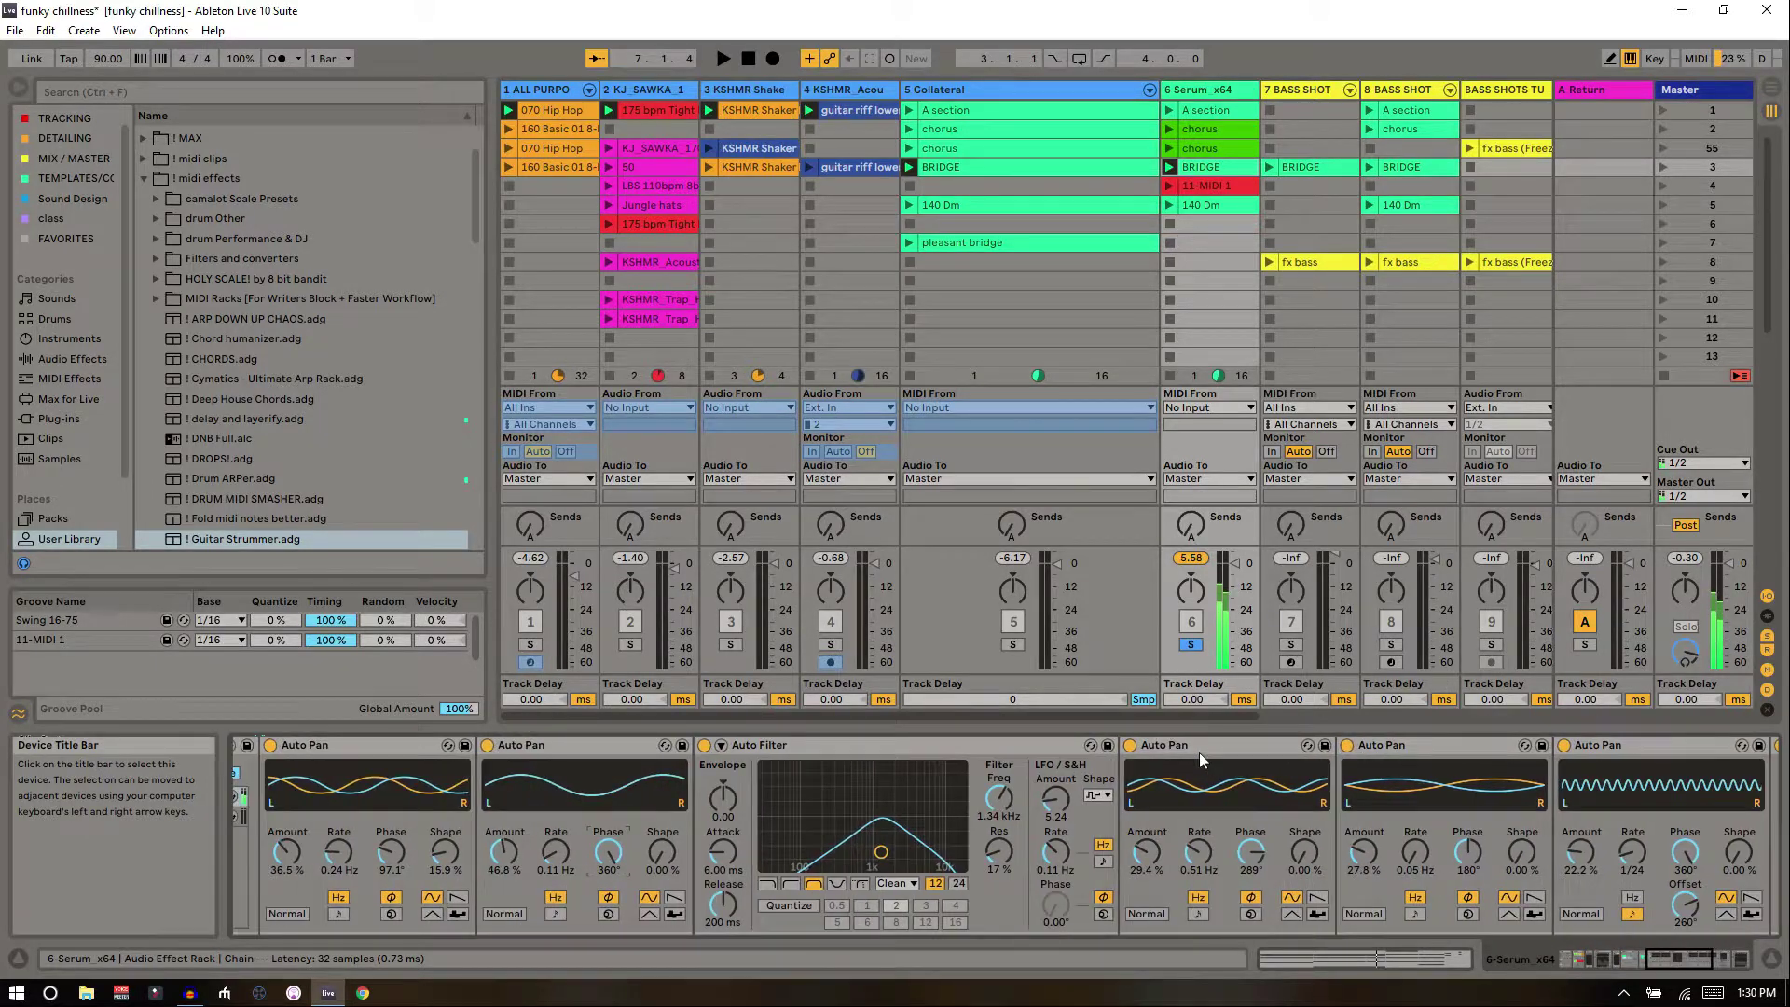
scroll(1199, 752, up, 2)
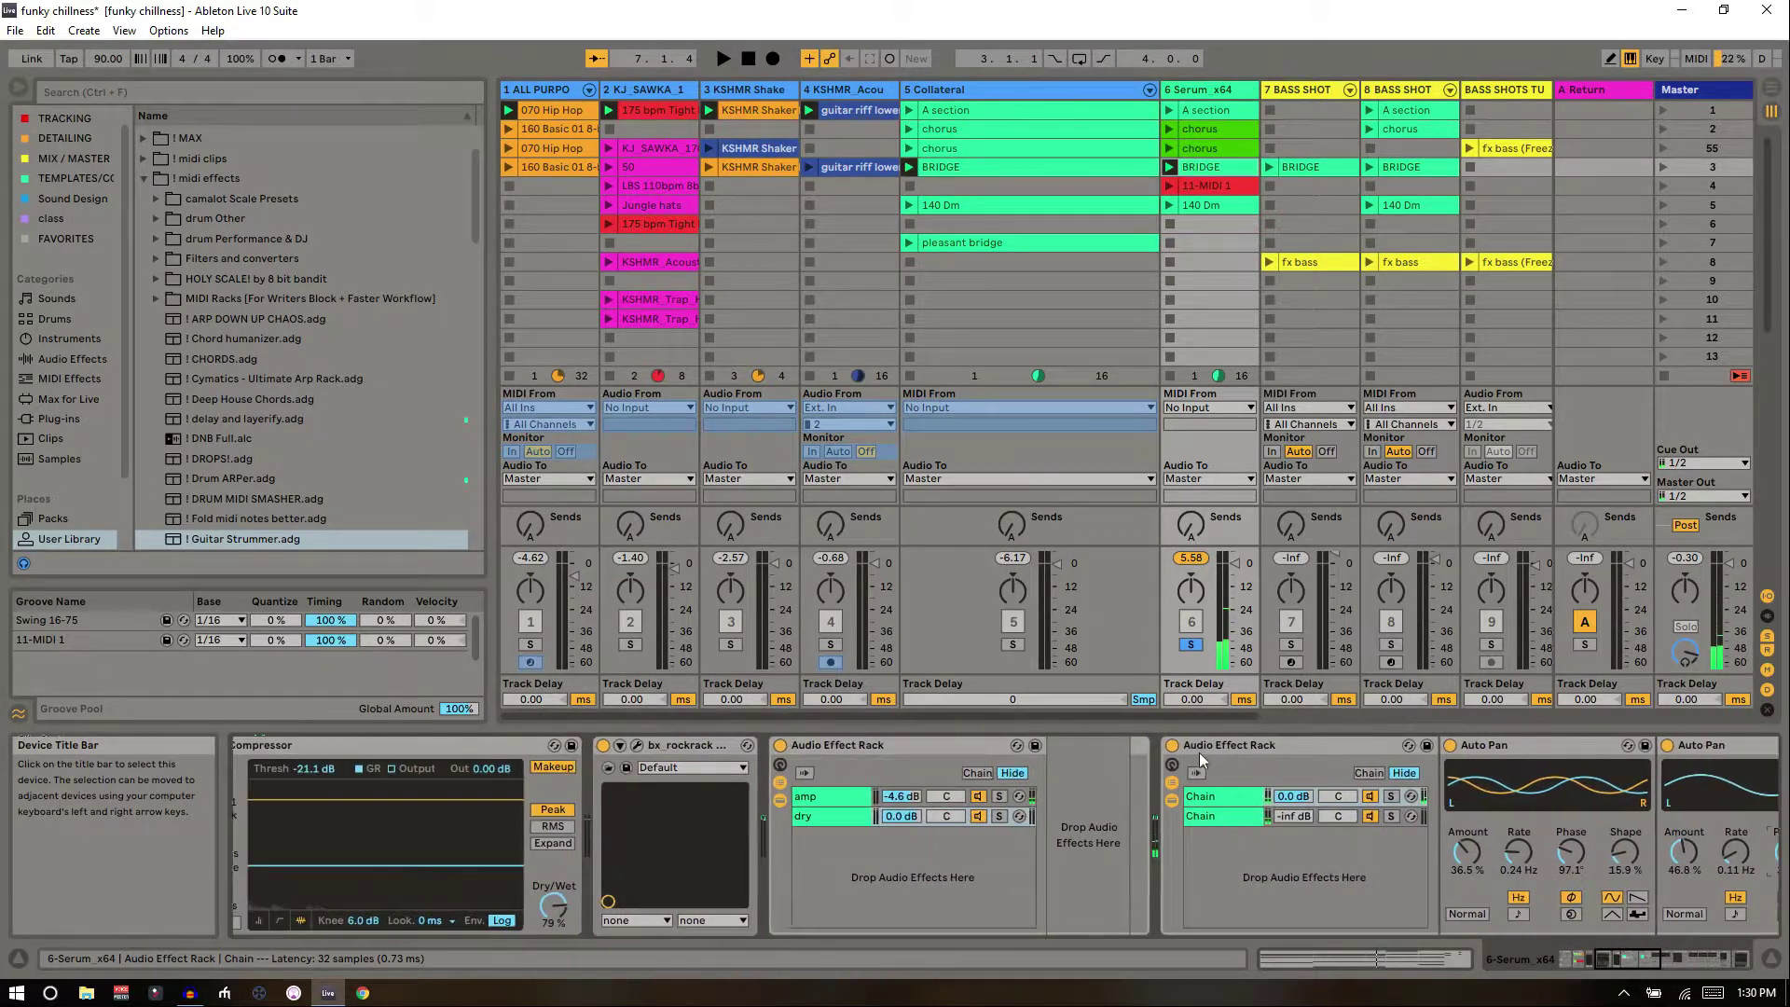
scroll(1199, 752, up, 2)
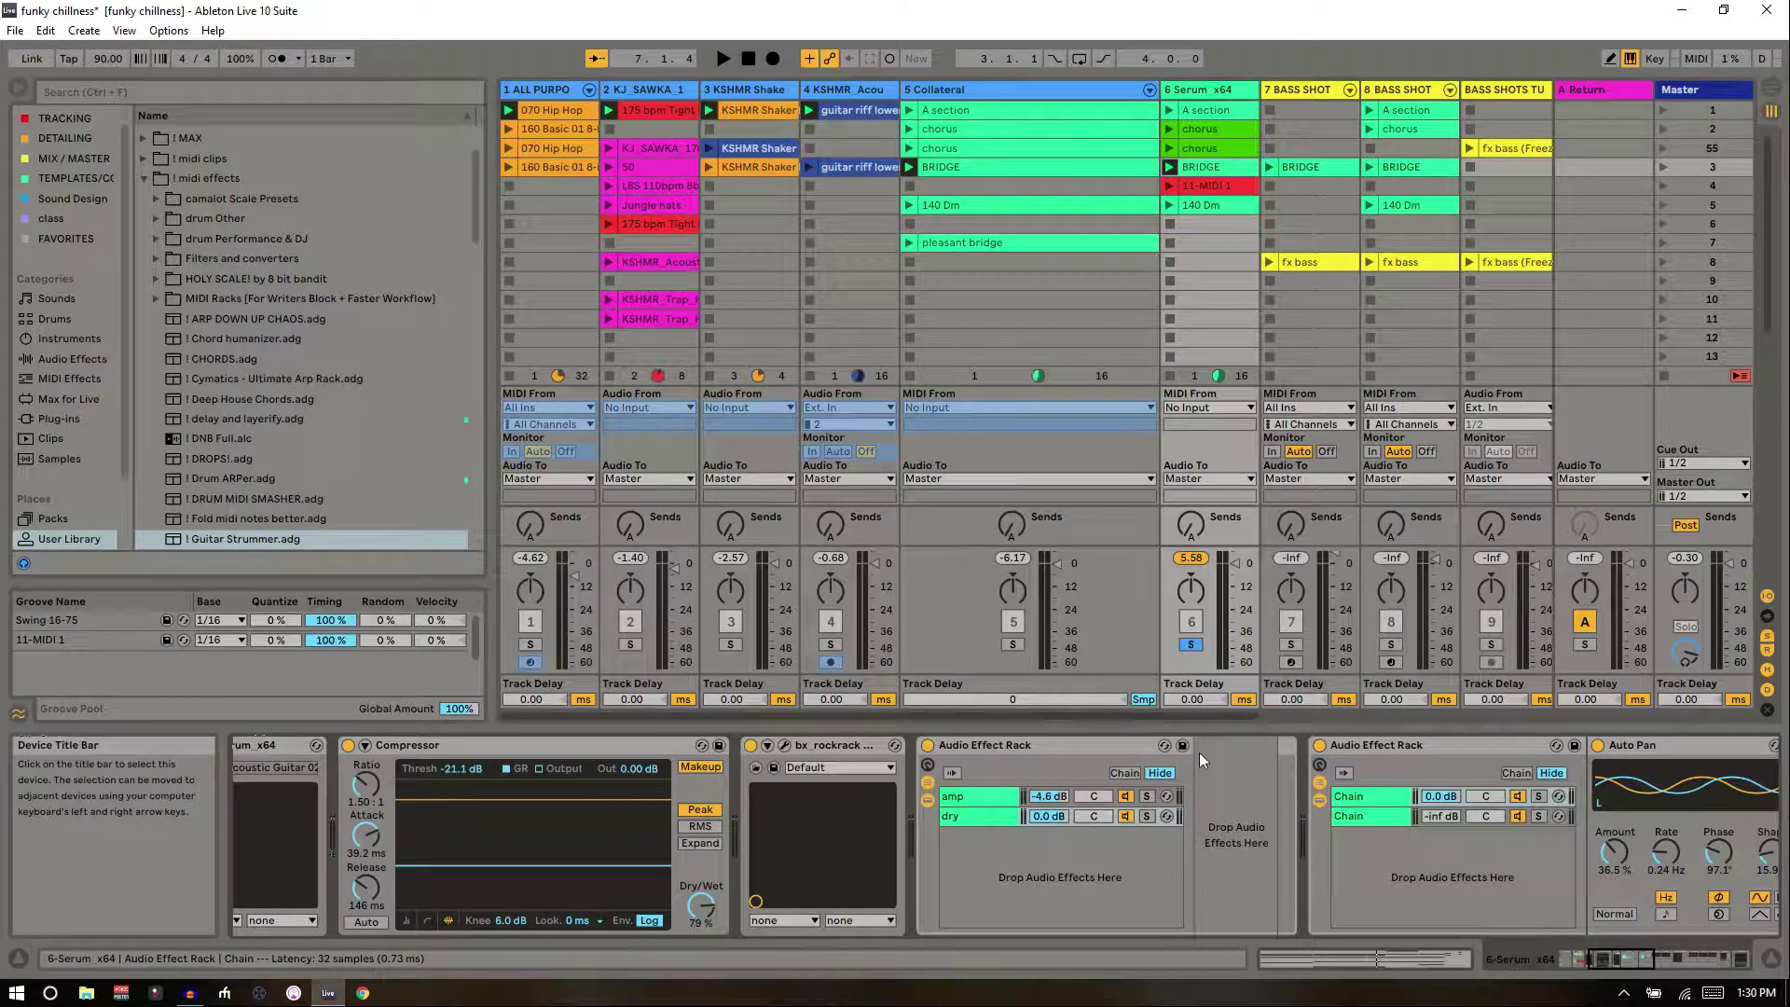
scroll(1199, 752, up, 5)
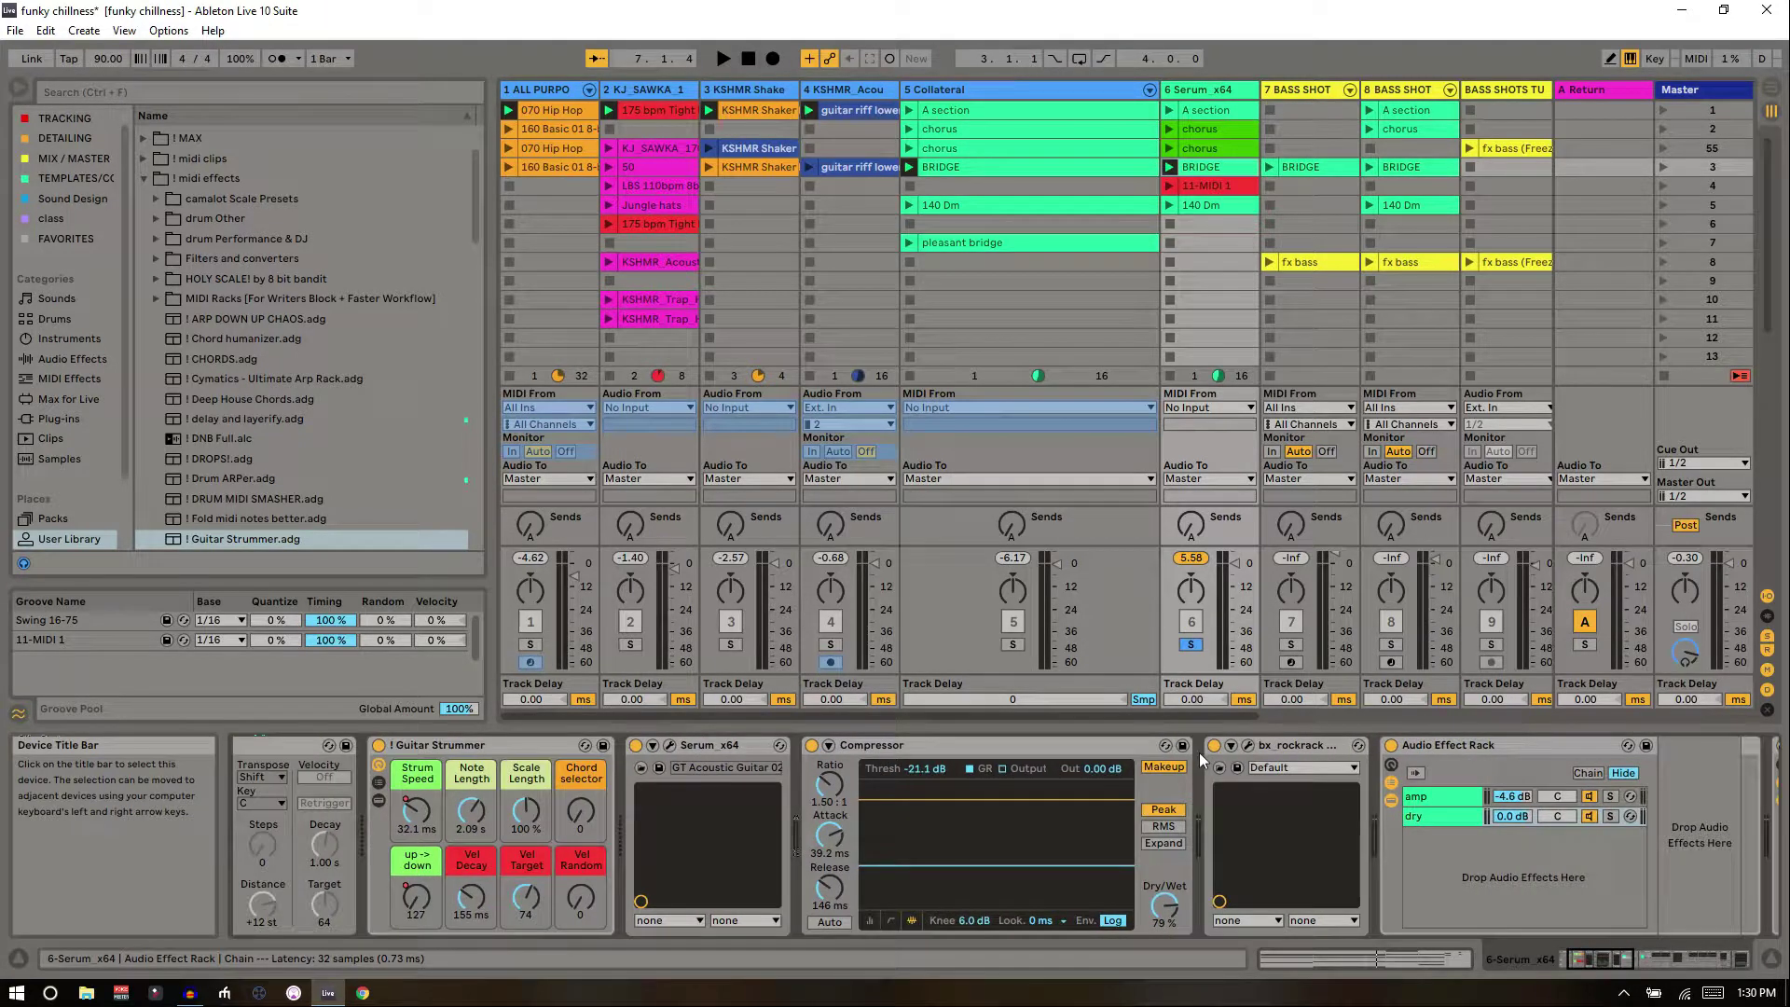
scroll(1200, 757, up, 2)
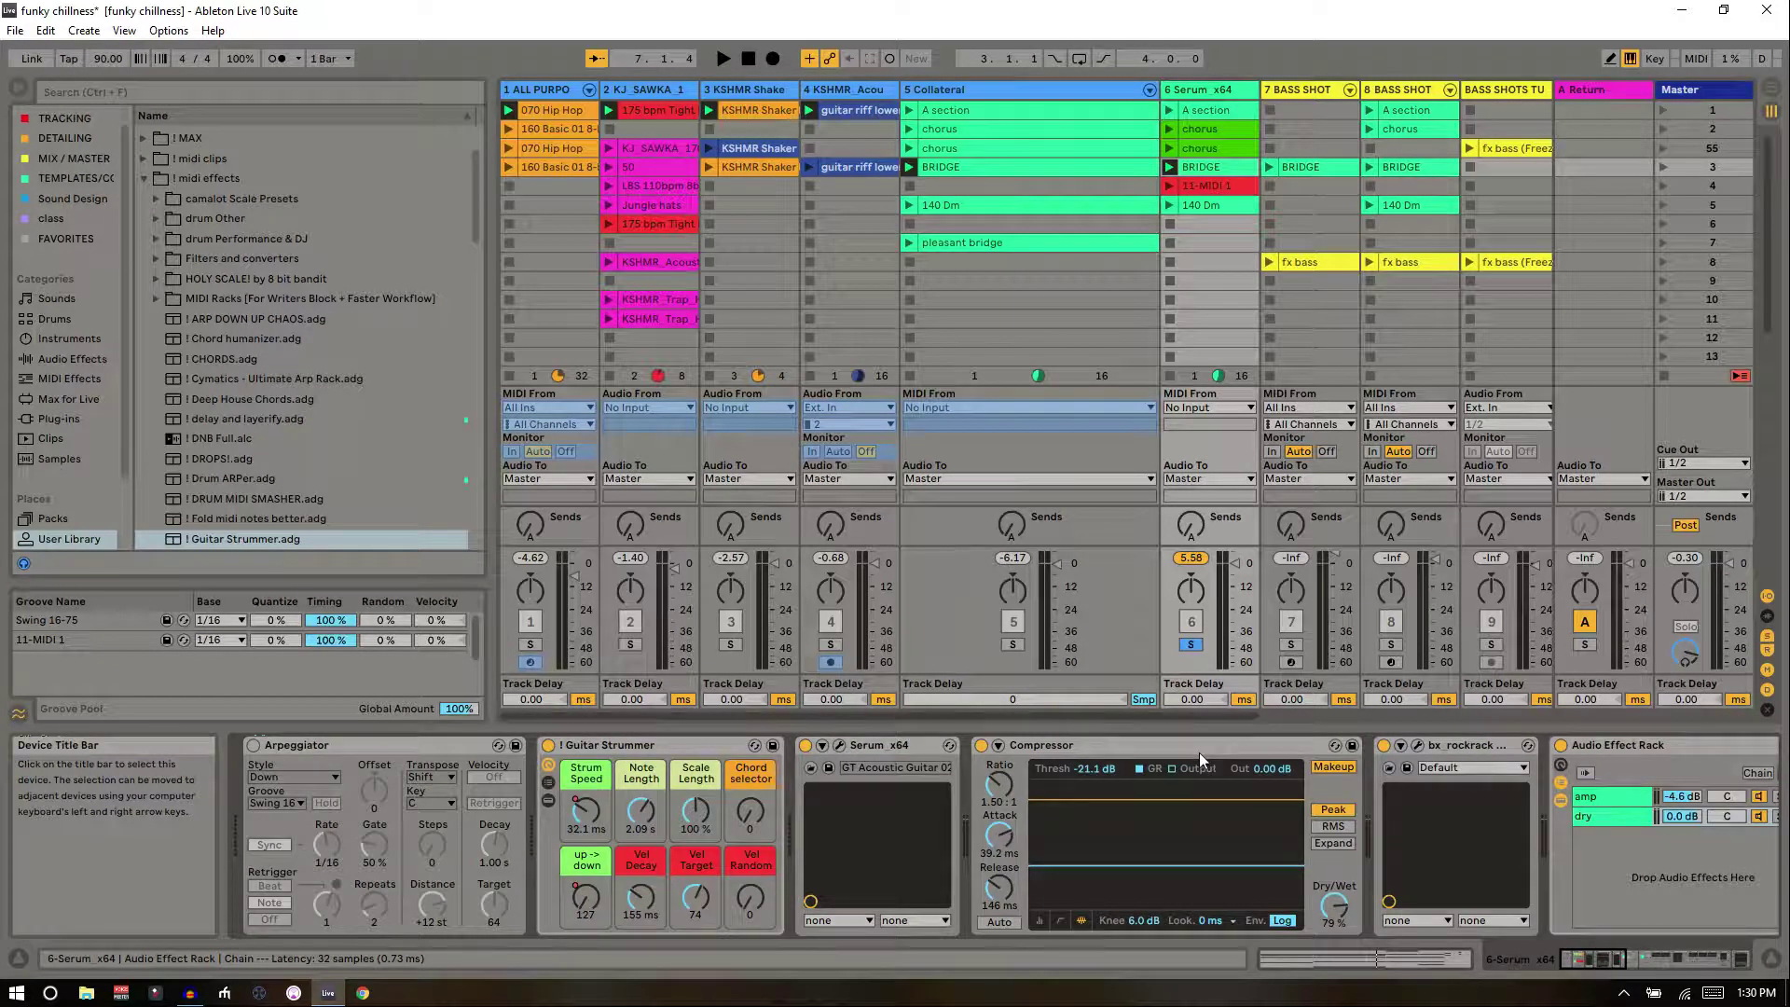
click(580, 745)
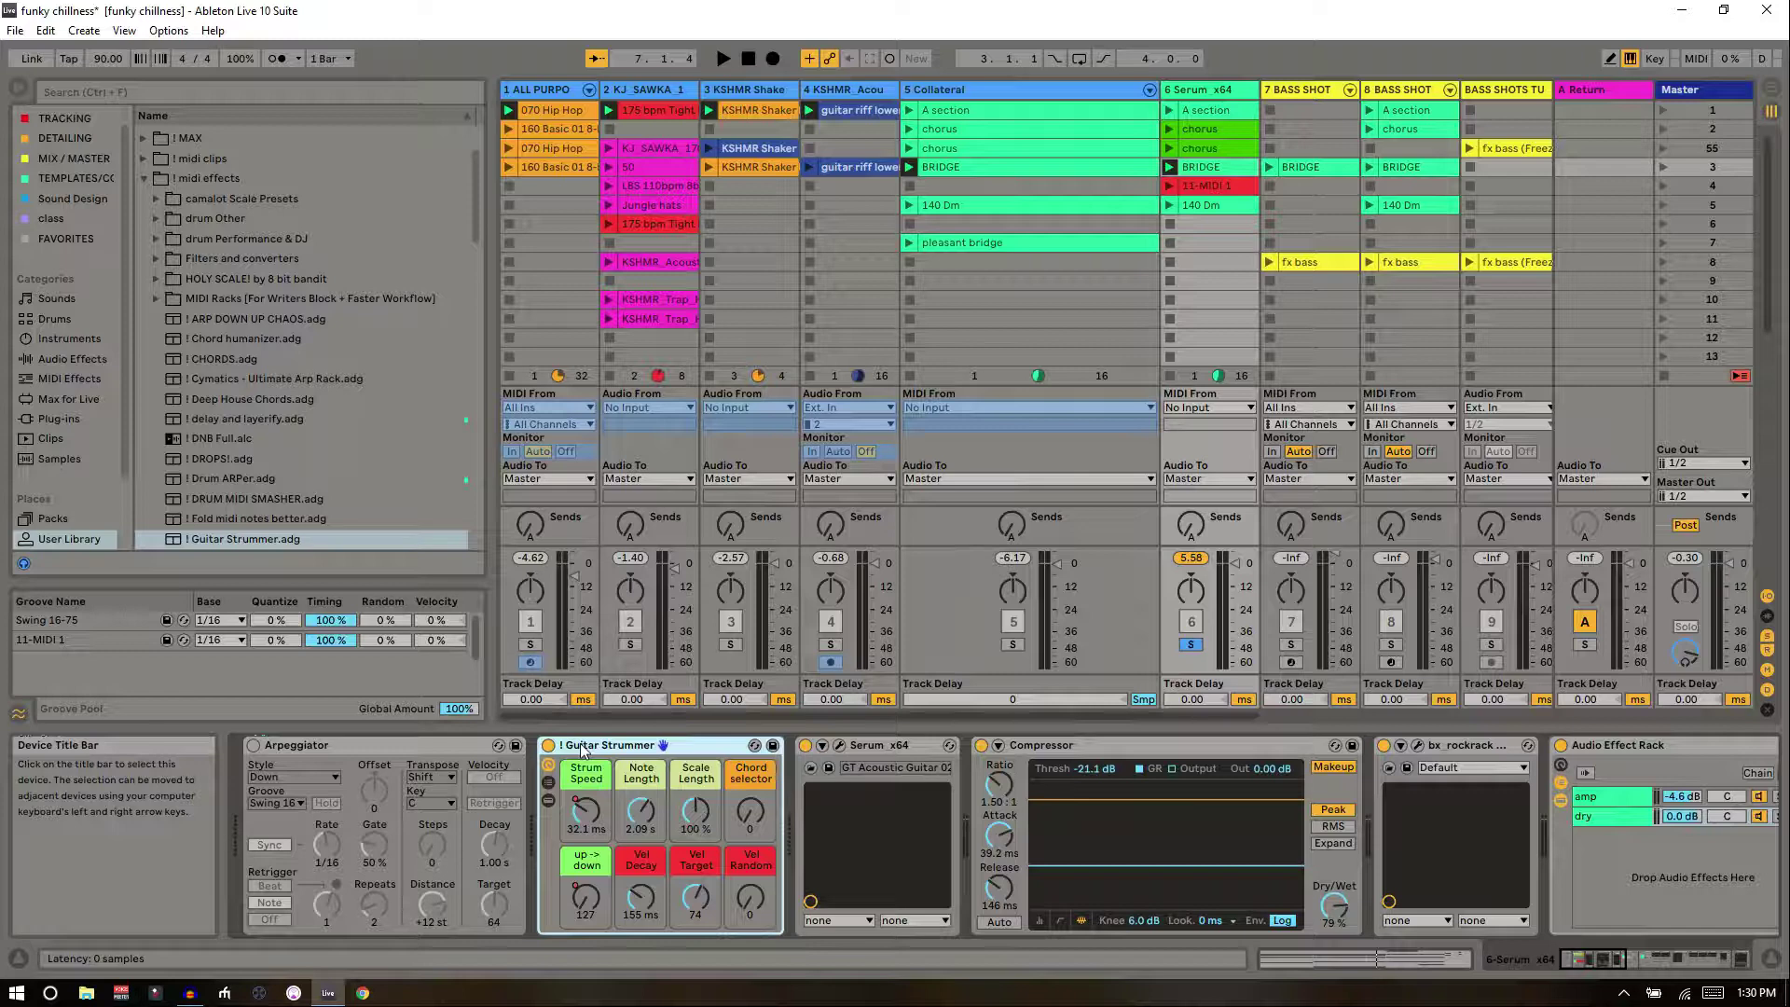
- Reveal the devices inside the Guitar Strummer rack, hide the nested MIDI Effect Rack's macros, and examine the Arpeggiator's Rate
click(547, 785)
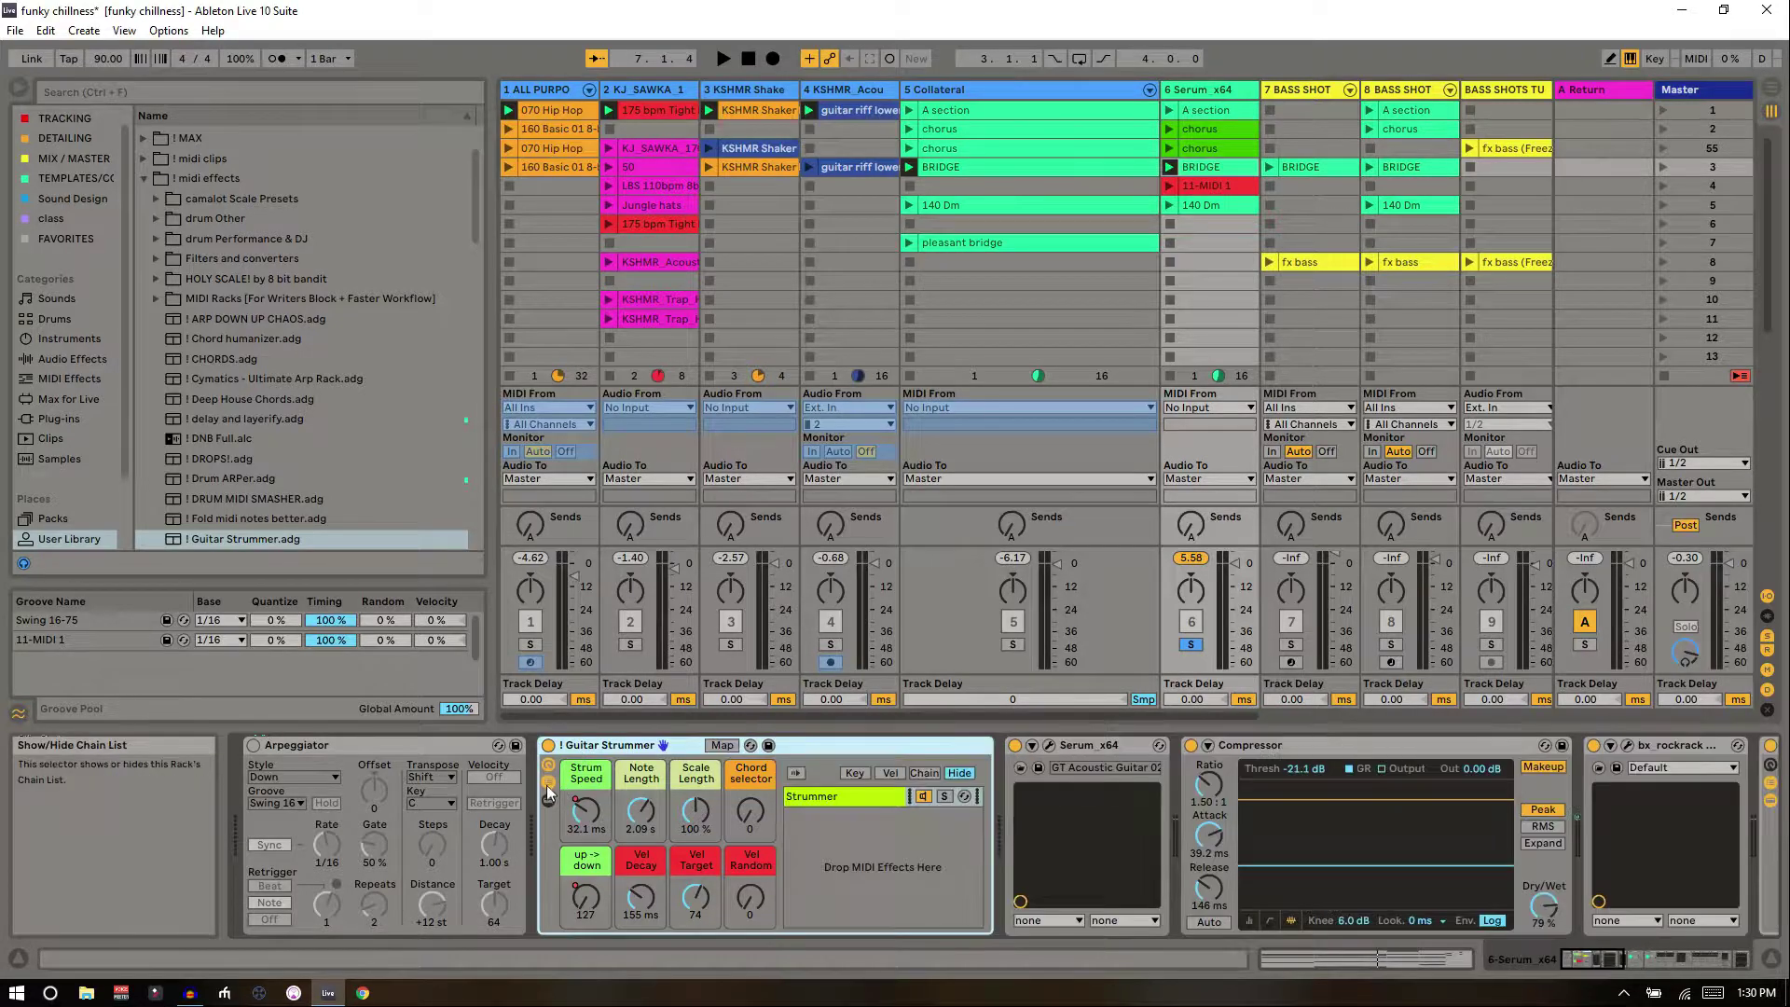
click(548, 785)
click(548, 800)
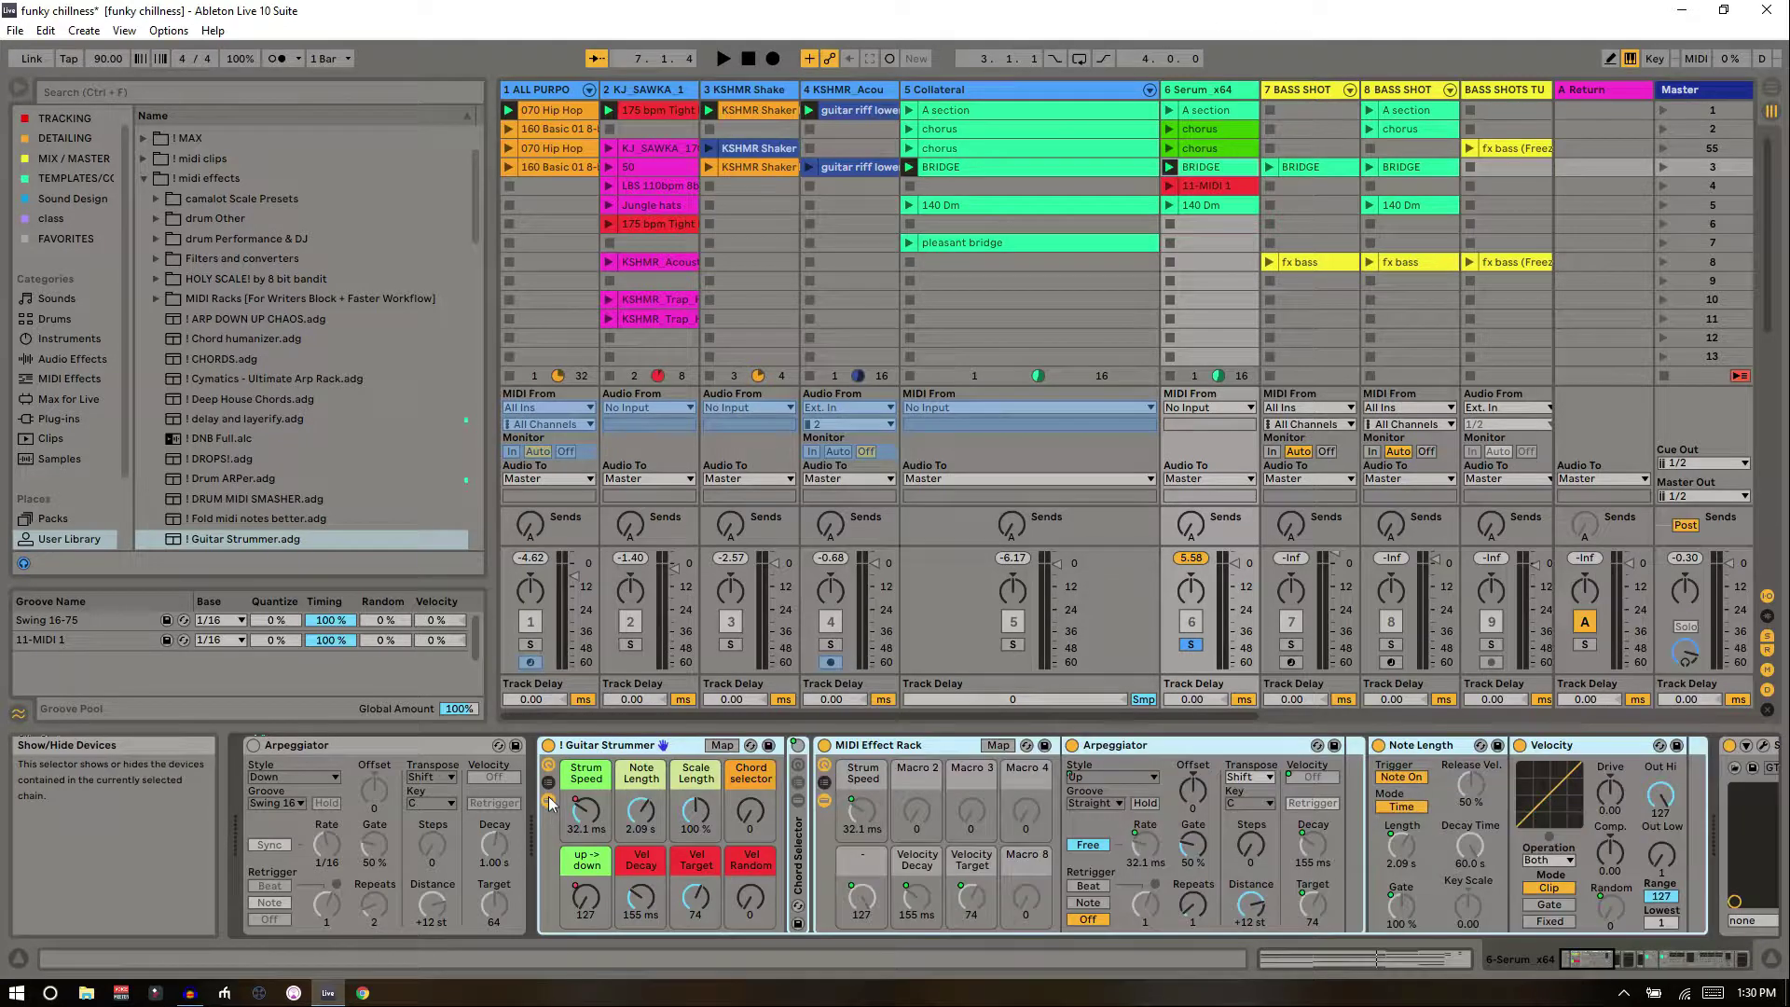
click(824, 766)
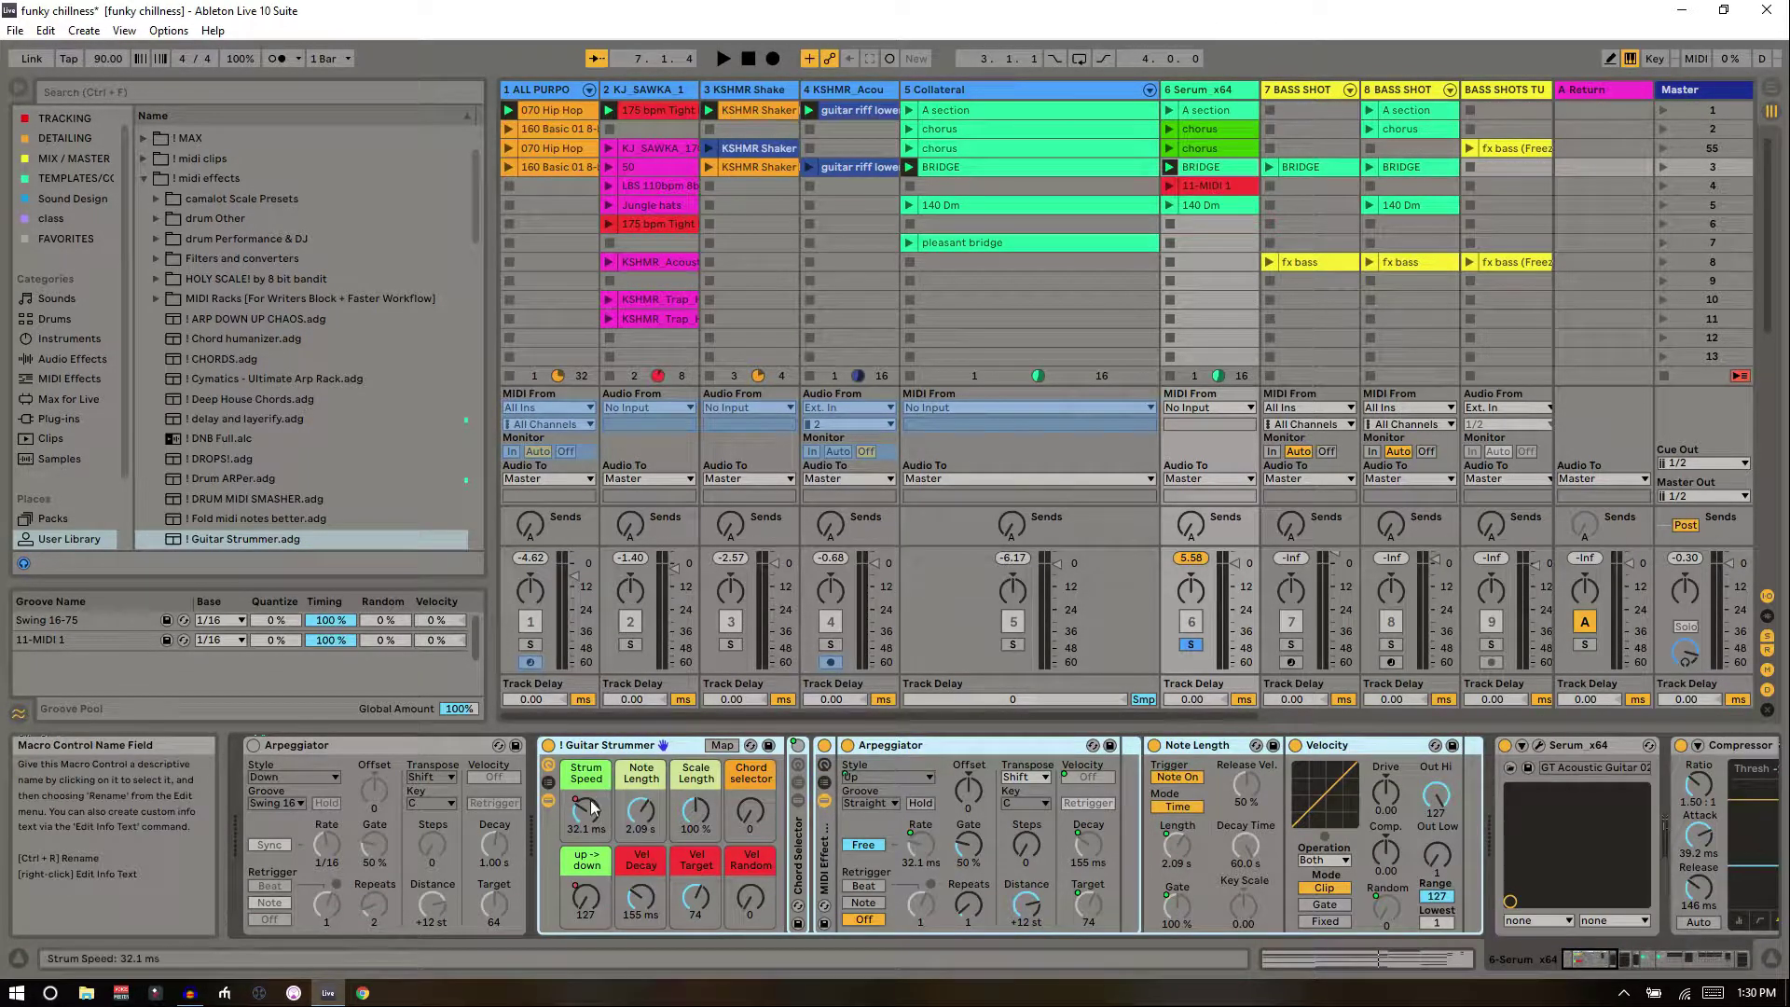
click(923, 849)
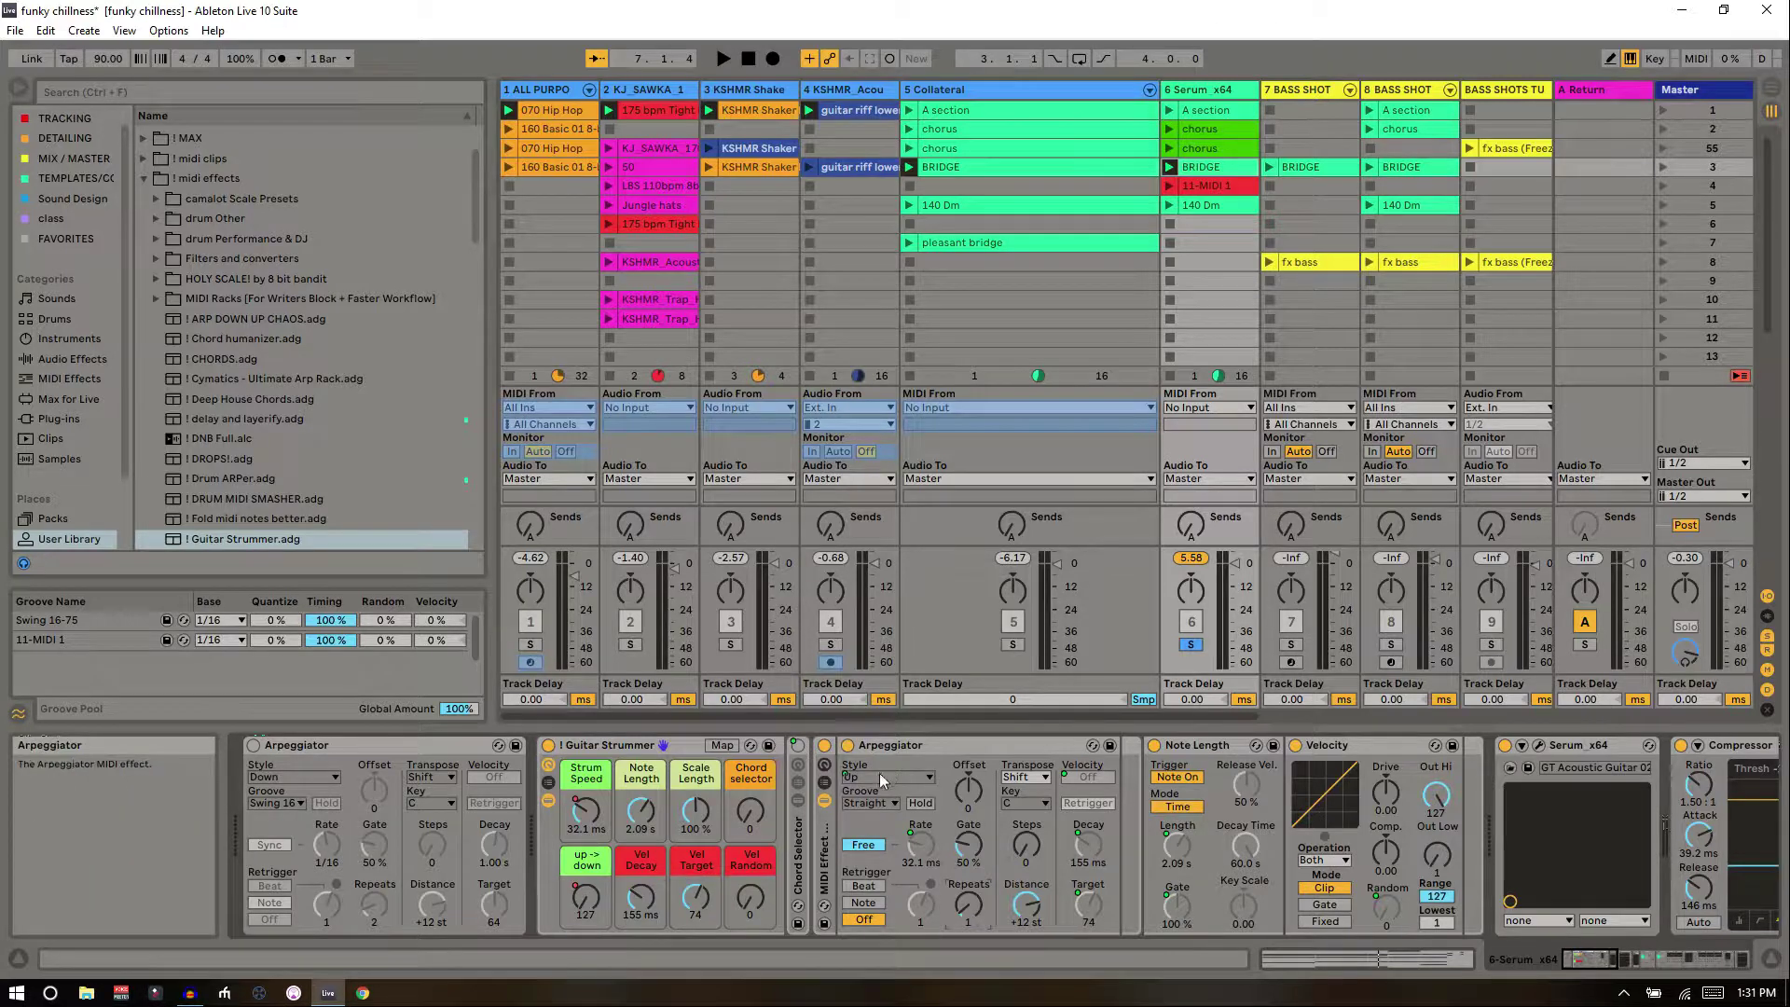
- Try the Guitar Strummer's up -> down macro at 120, and restore its automation
drag(582, 906, 582, 912)
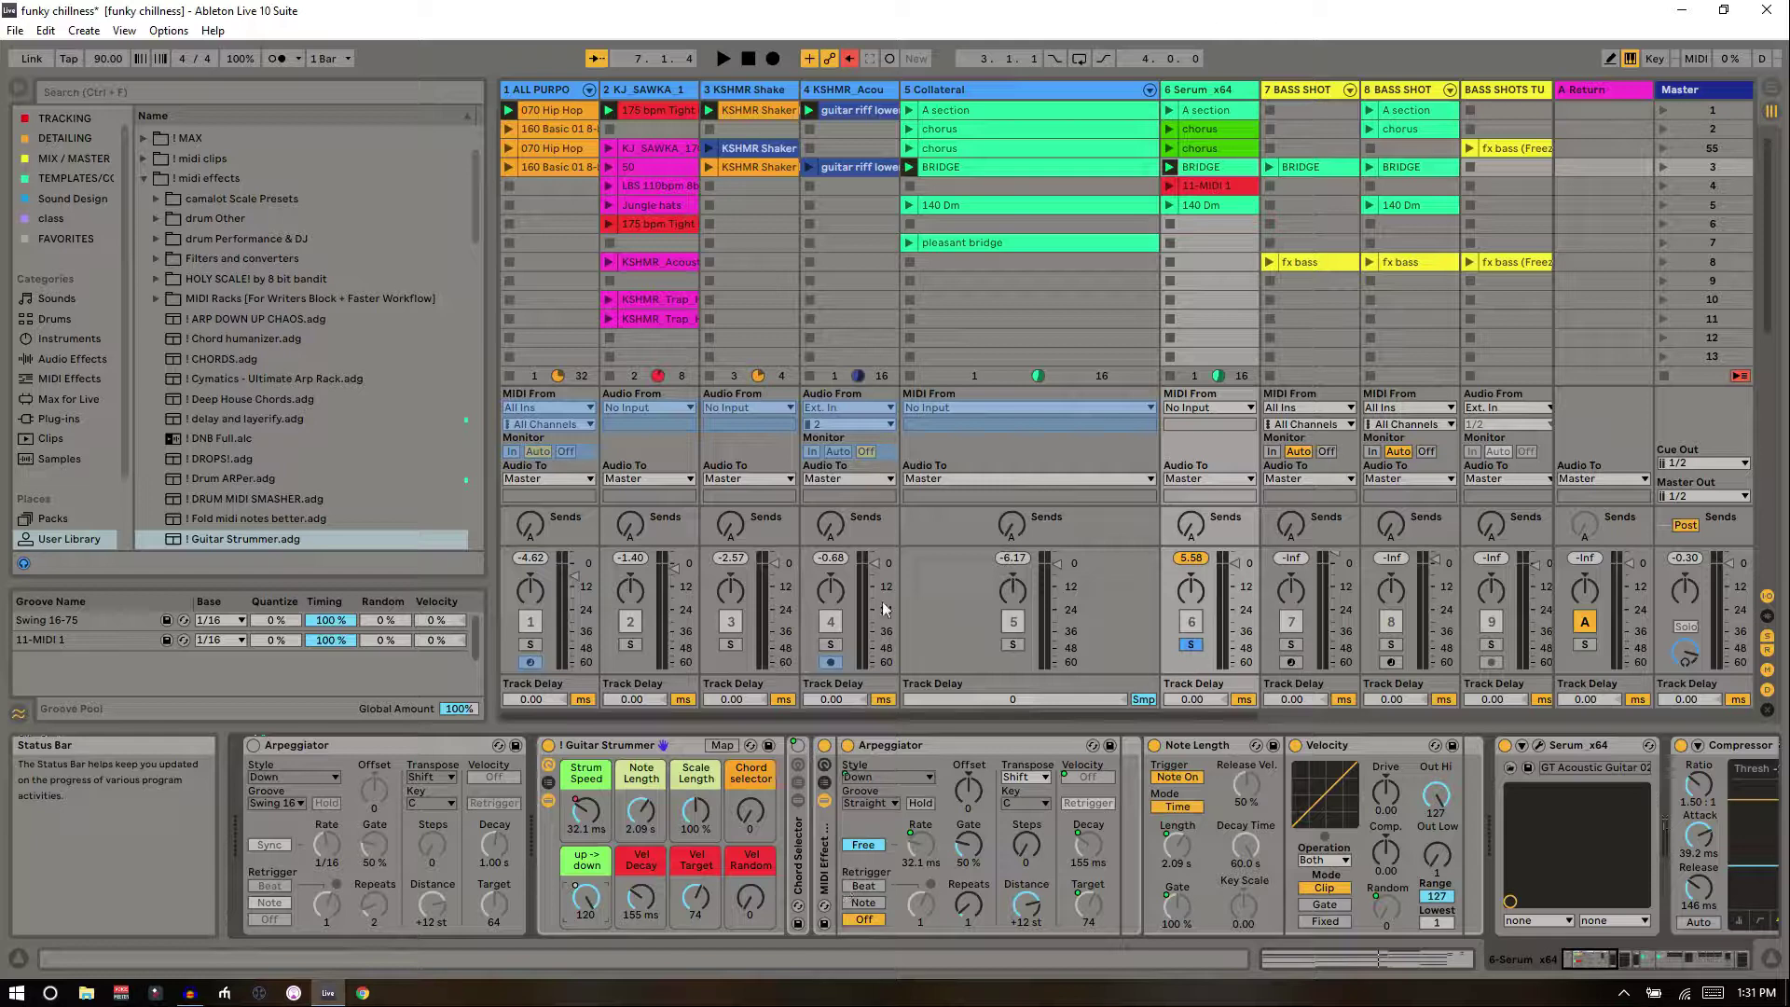
click(849, 59)
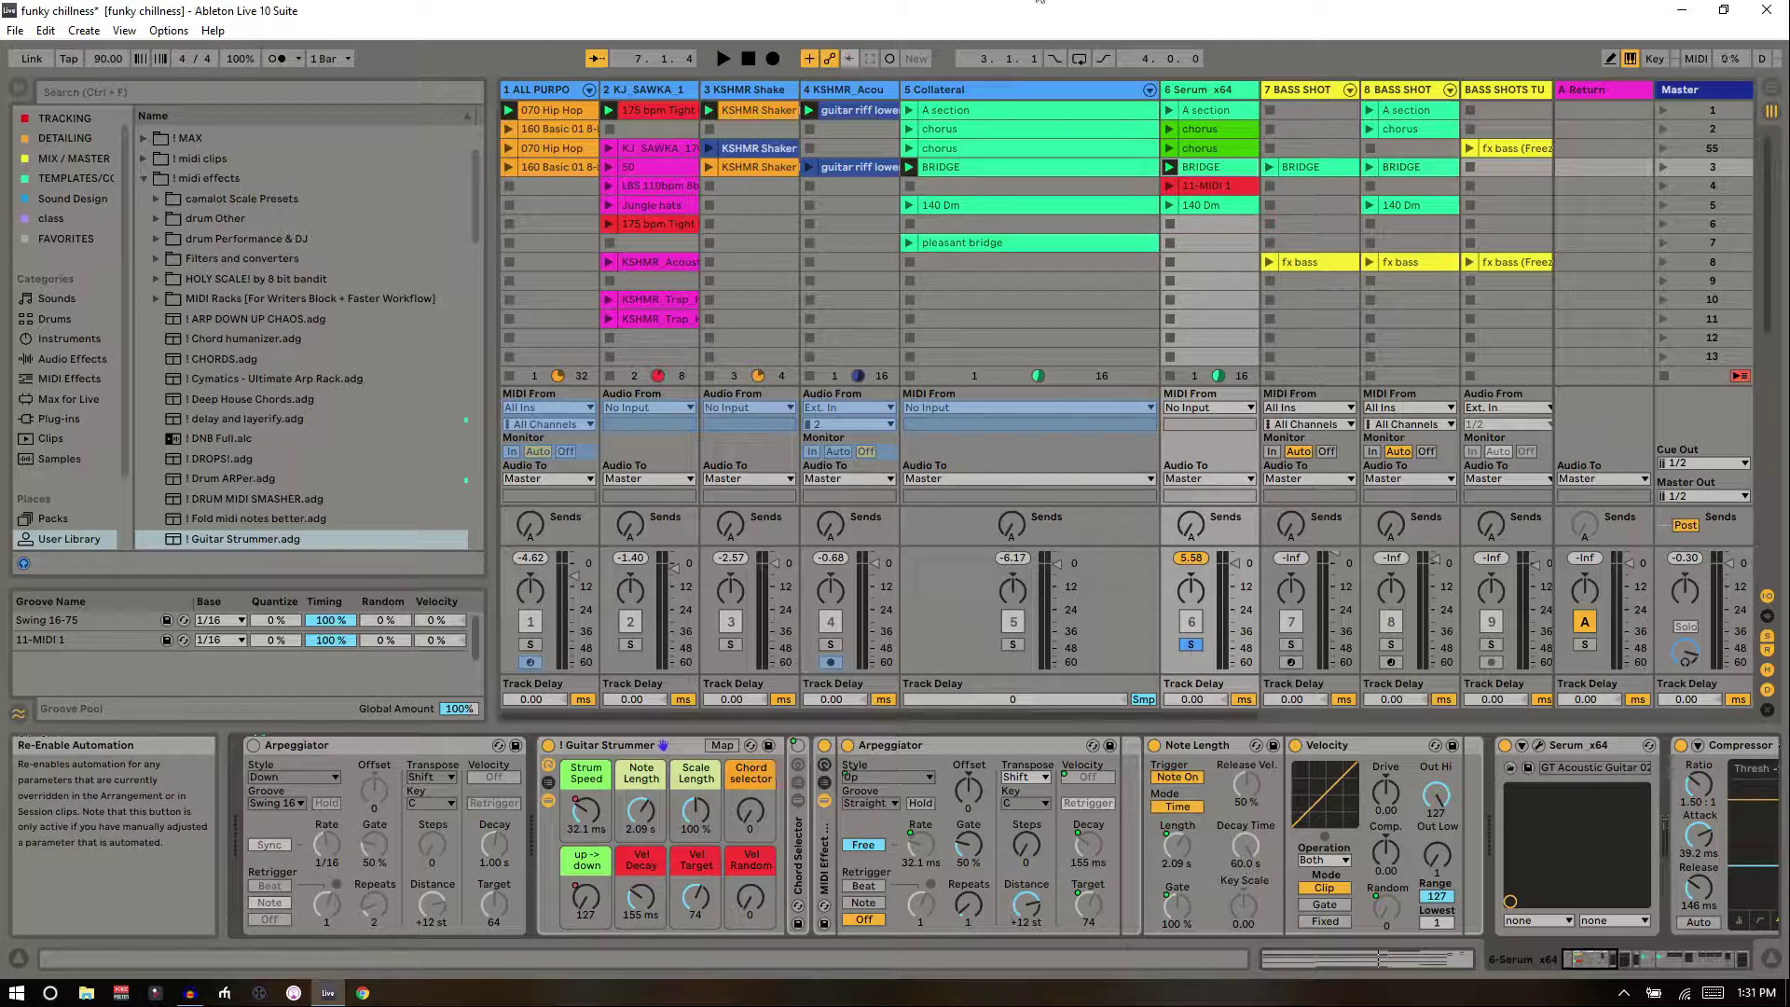
- Open the Serum track's BRIDGE clip, start playback, and stop the clips on tracks 1 to 5
click(1203, 170)
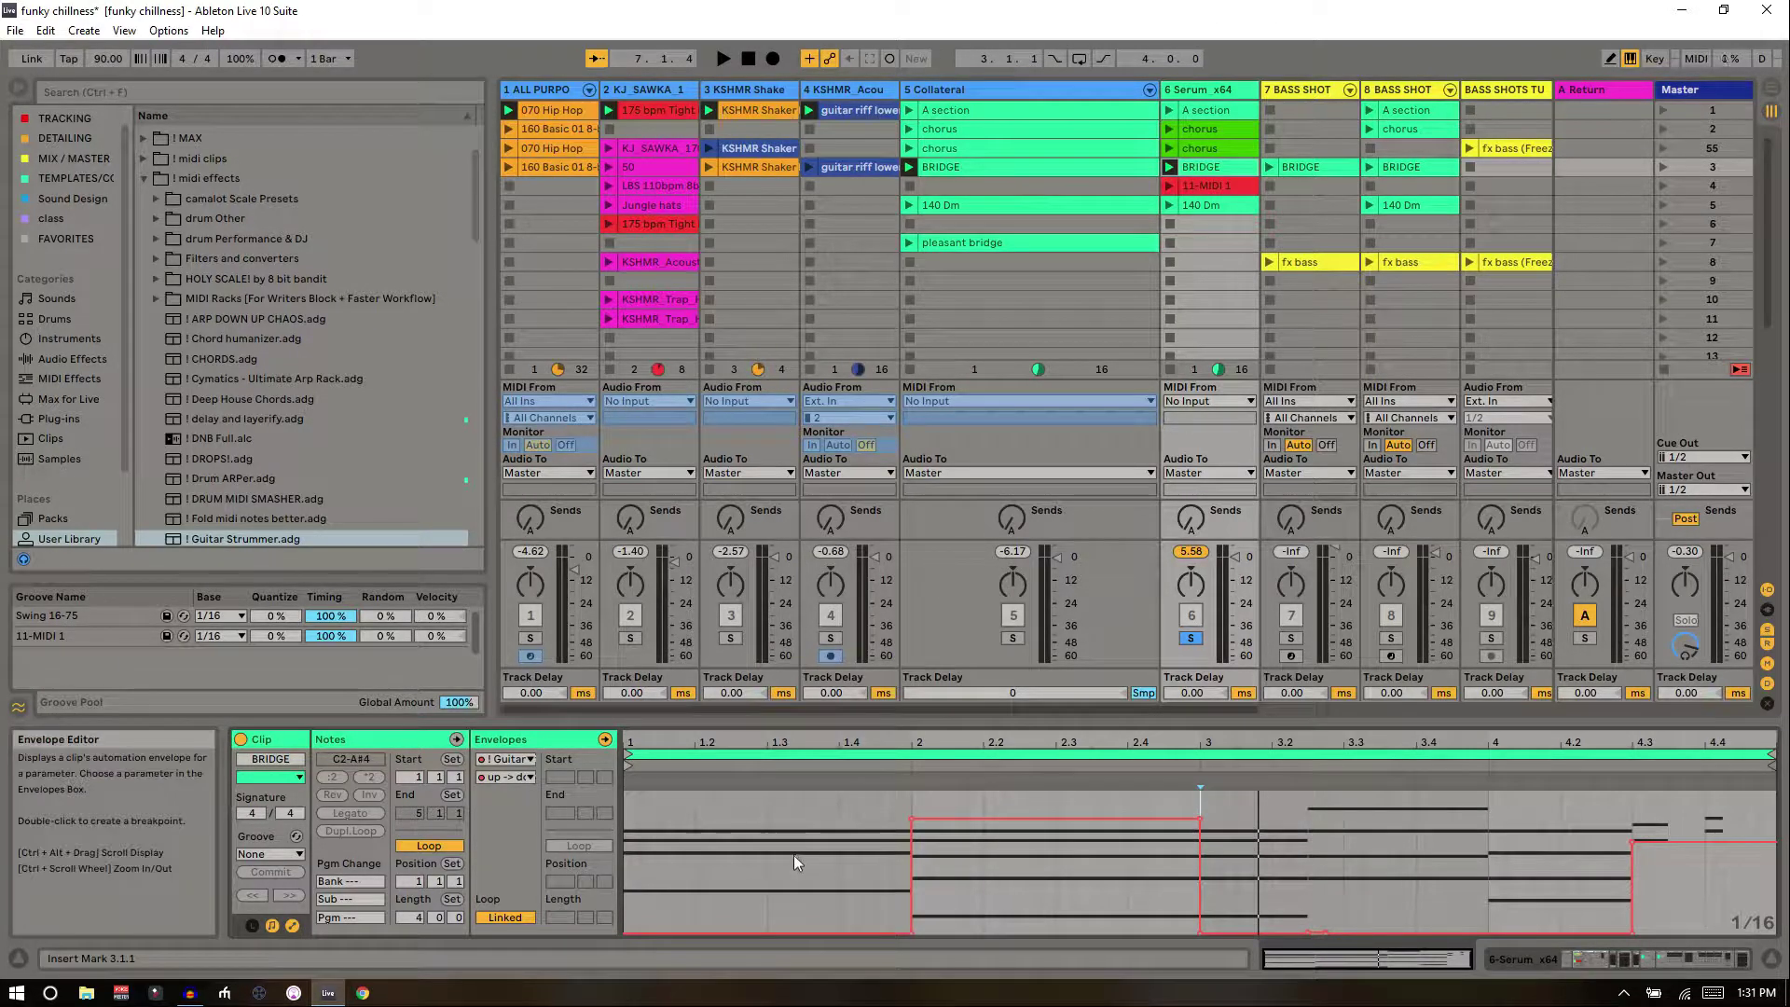
key(space)
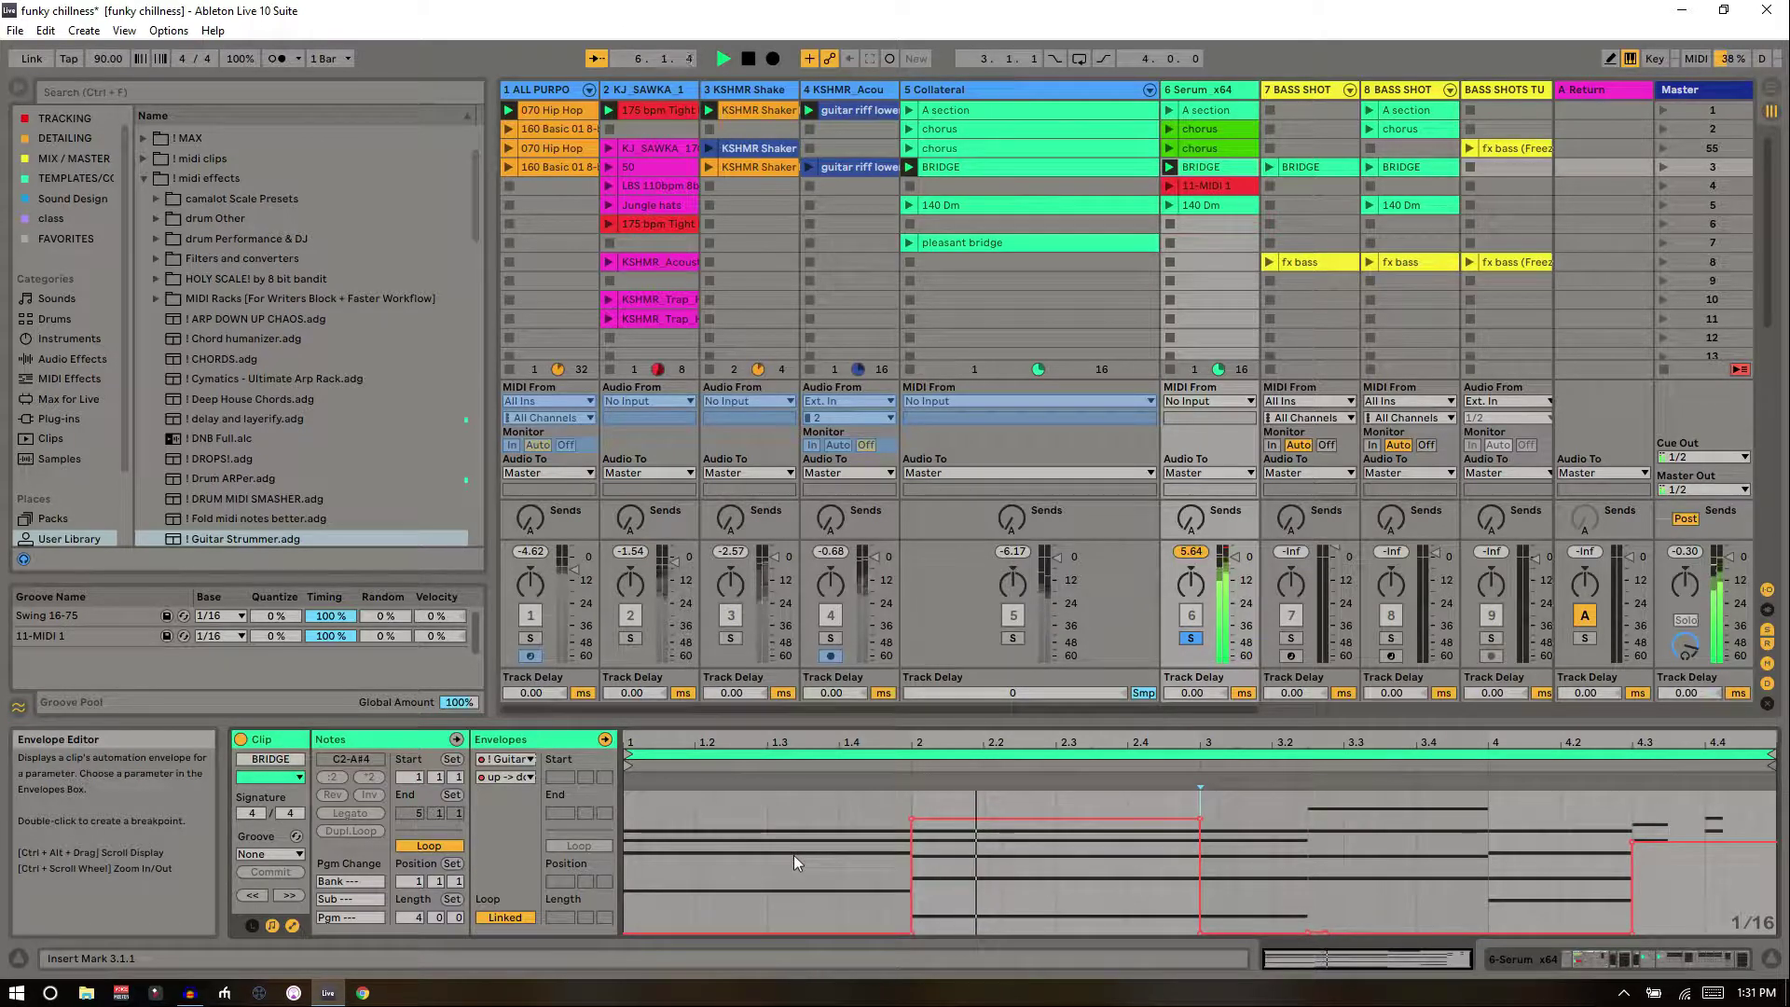
click(908, 368)
click(810, 368)
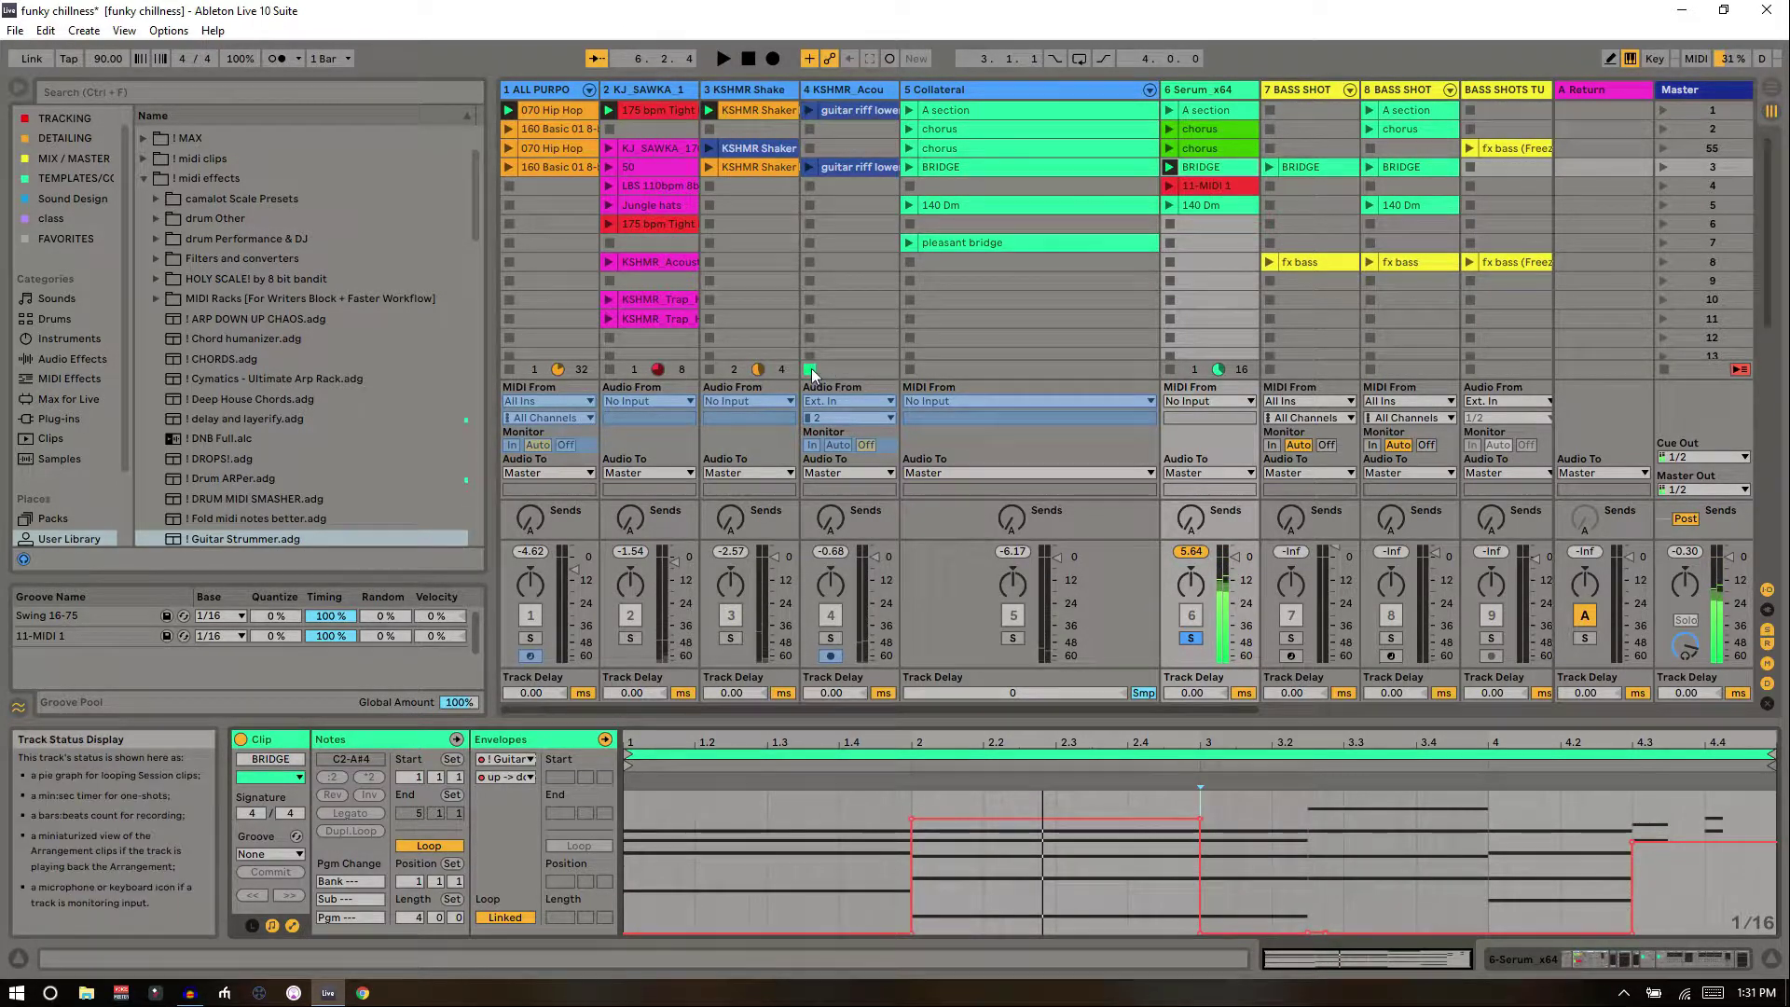
click(708, 369)
click(609, 368)
click(516, 368)
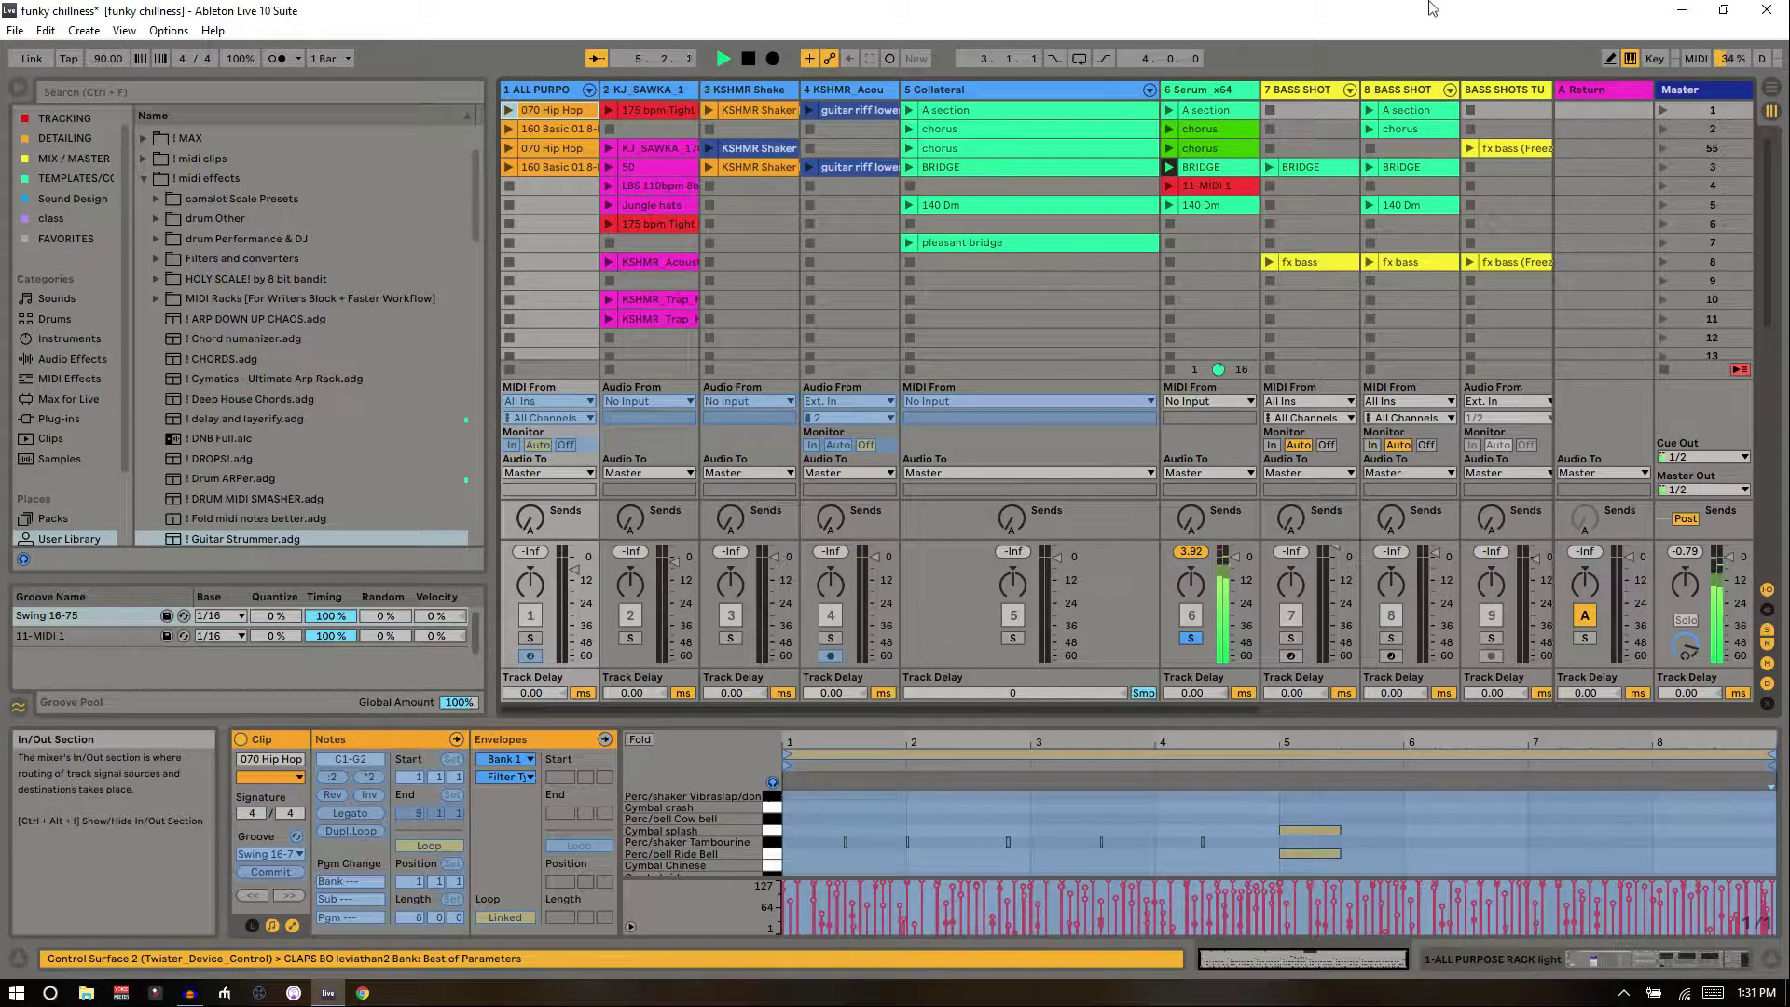
- Show the Strum Speed envelope of the Serum track's BRIDGE clip and toggle playback
click(1217, 87)
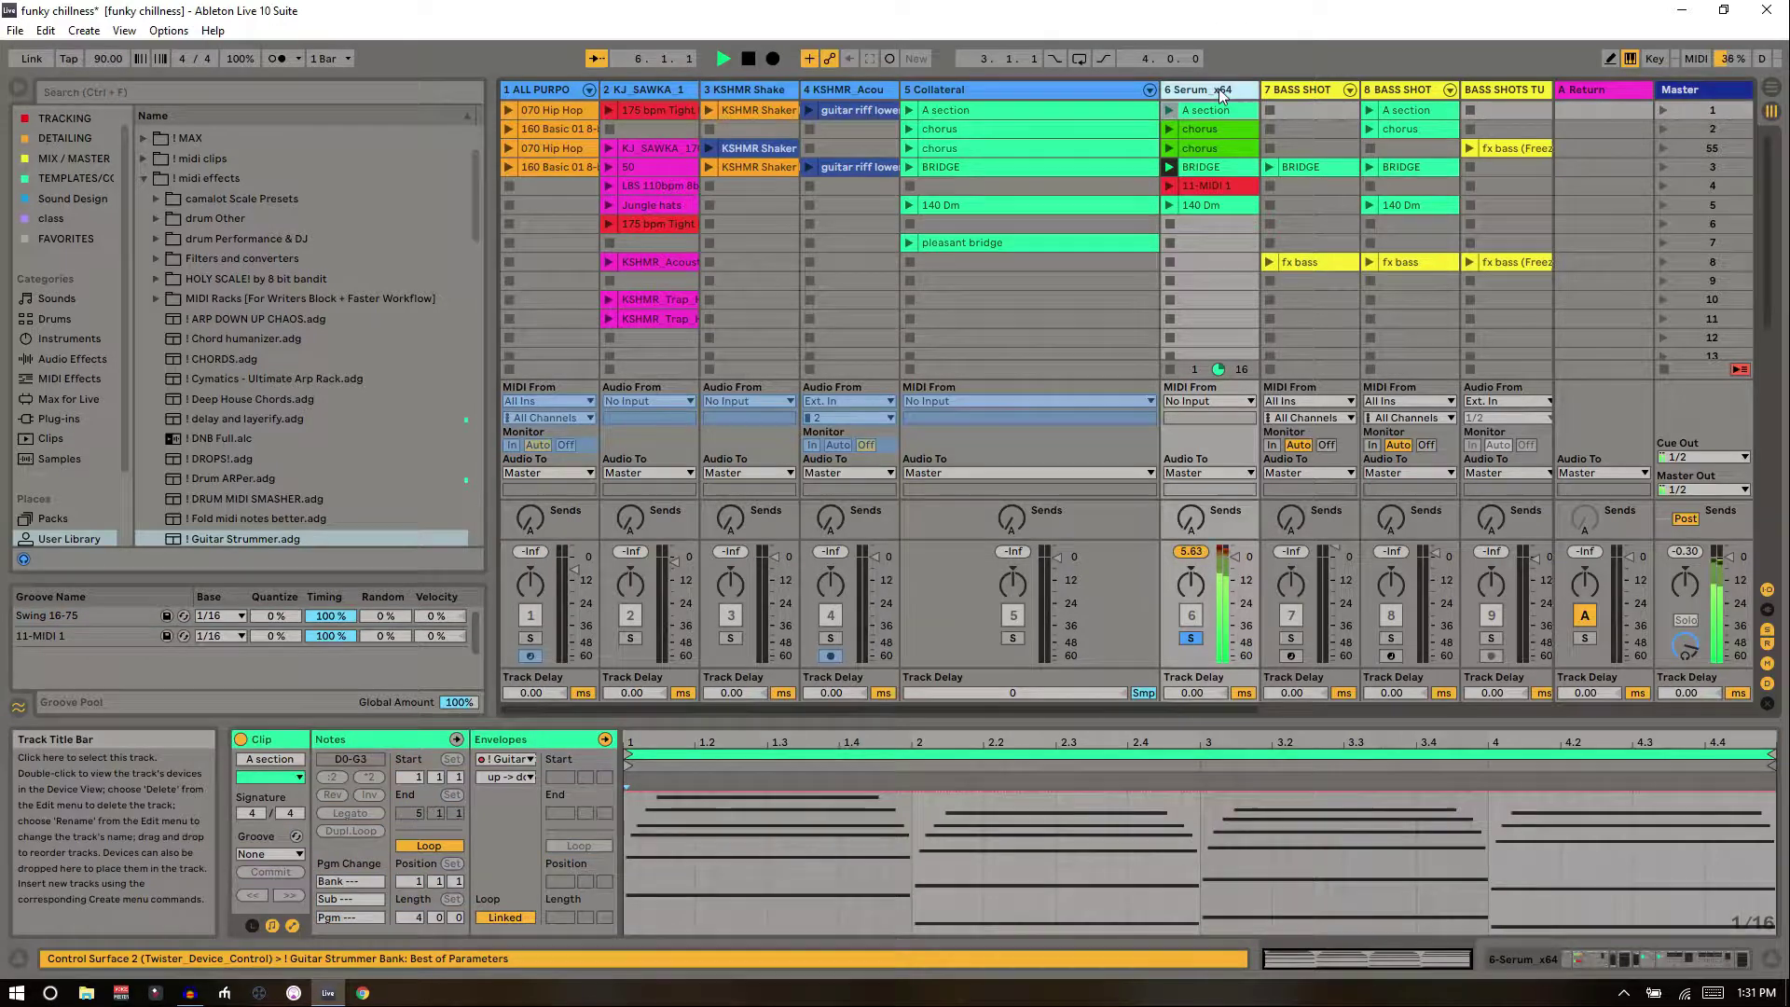
click(1210, 169)
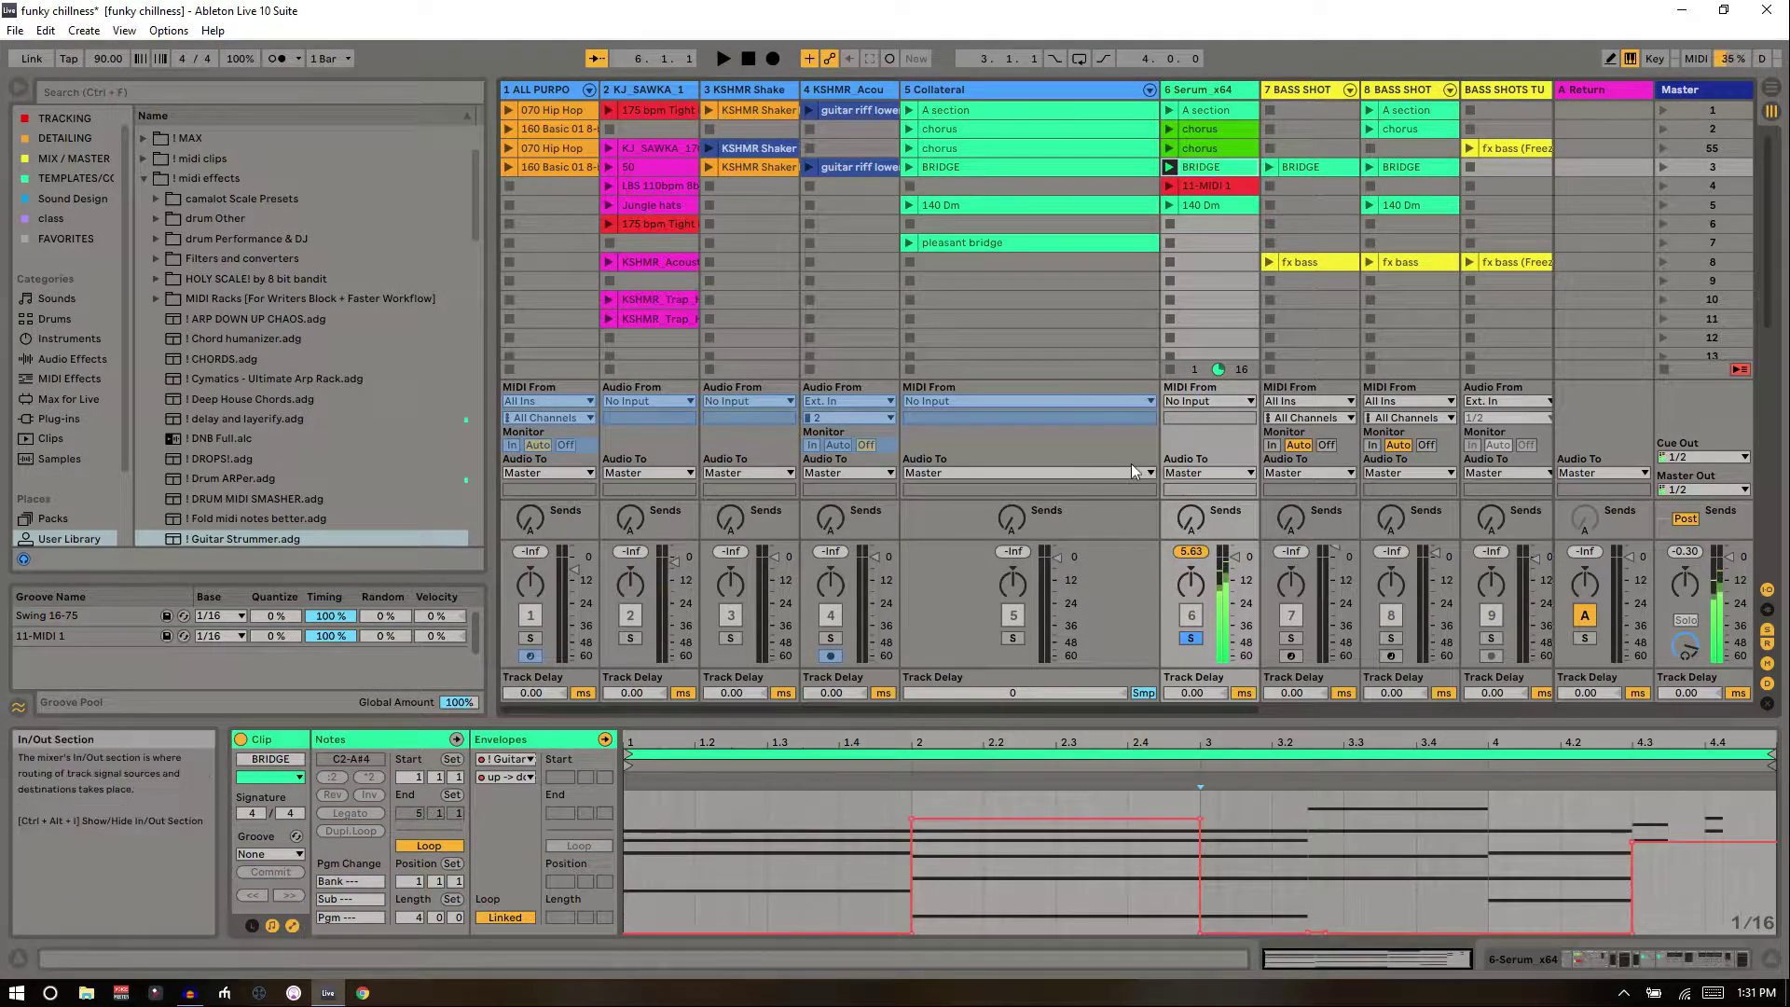
key(shift+Tab)
click(589, 814)
key(shift+Tab)
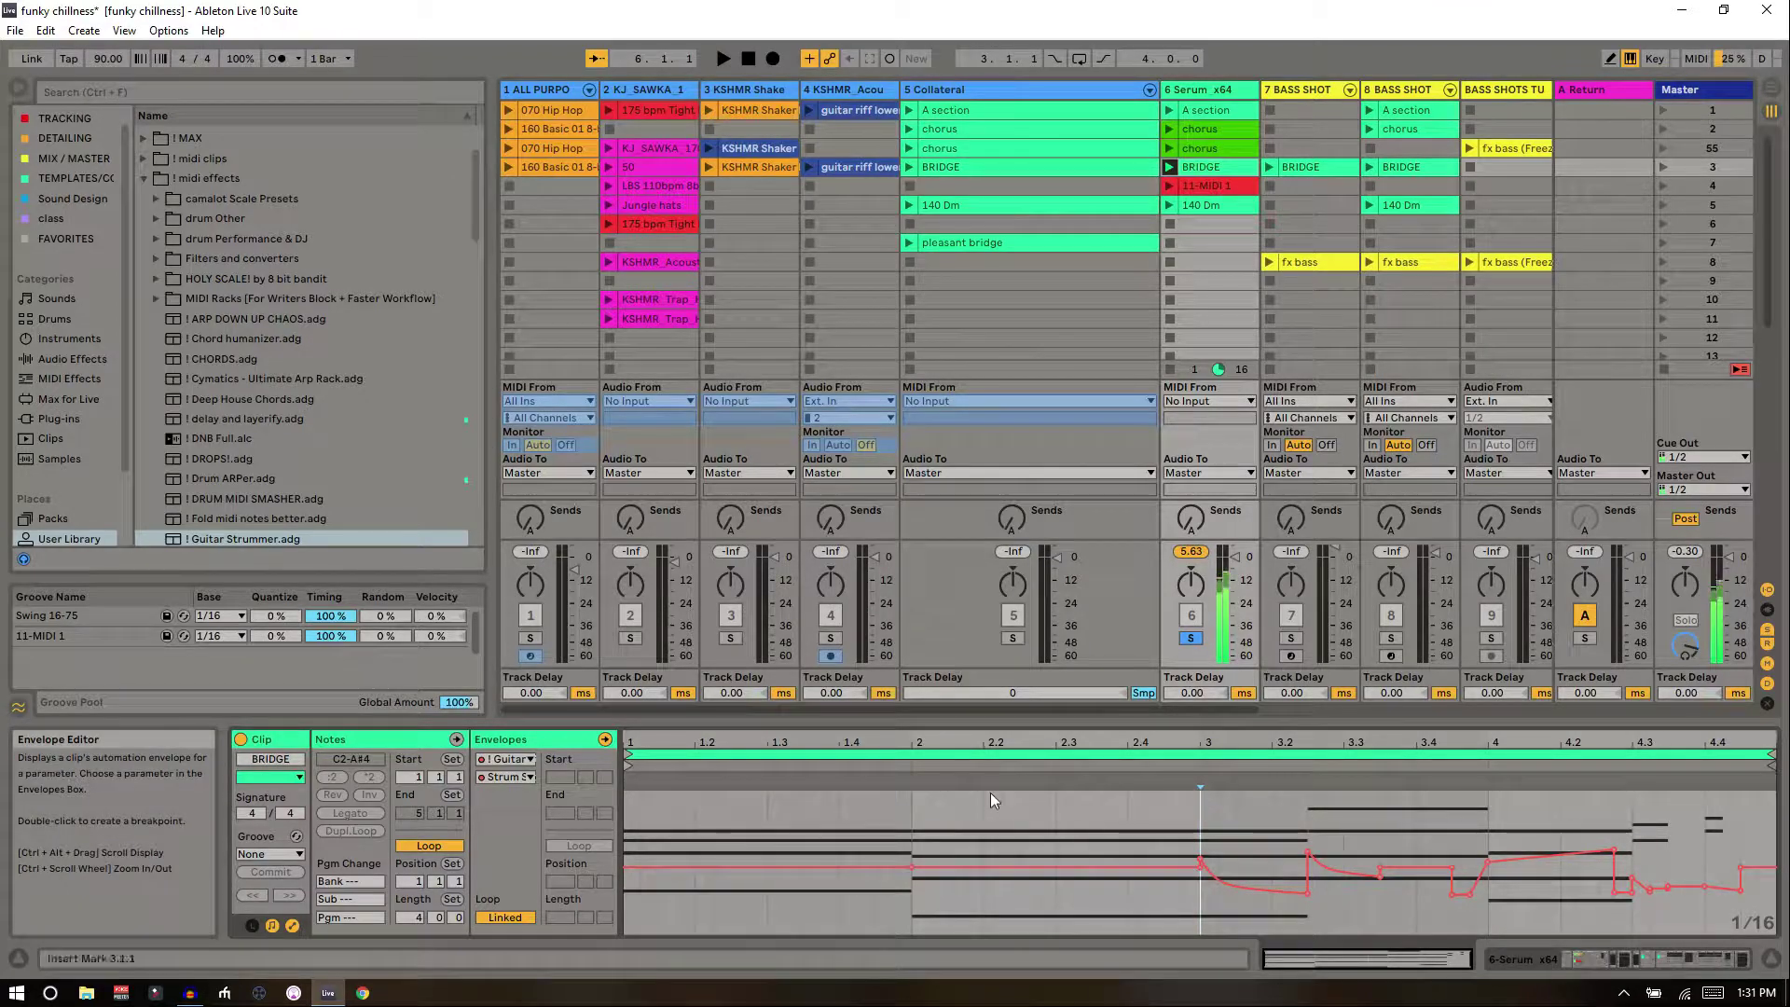
key(space)
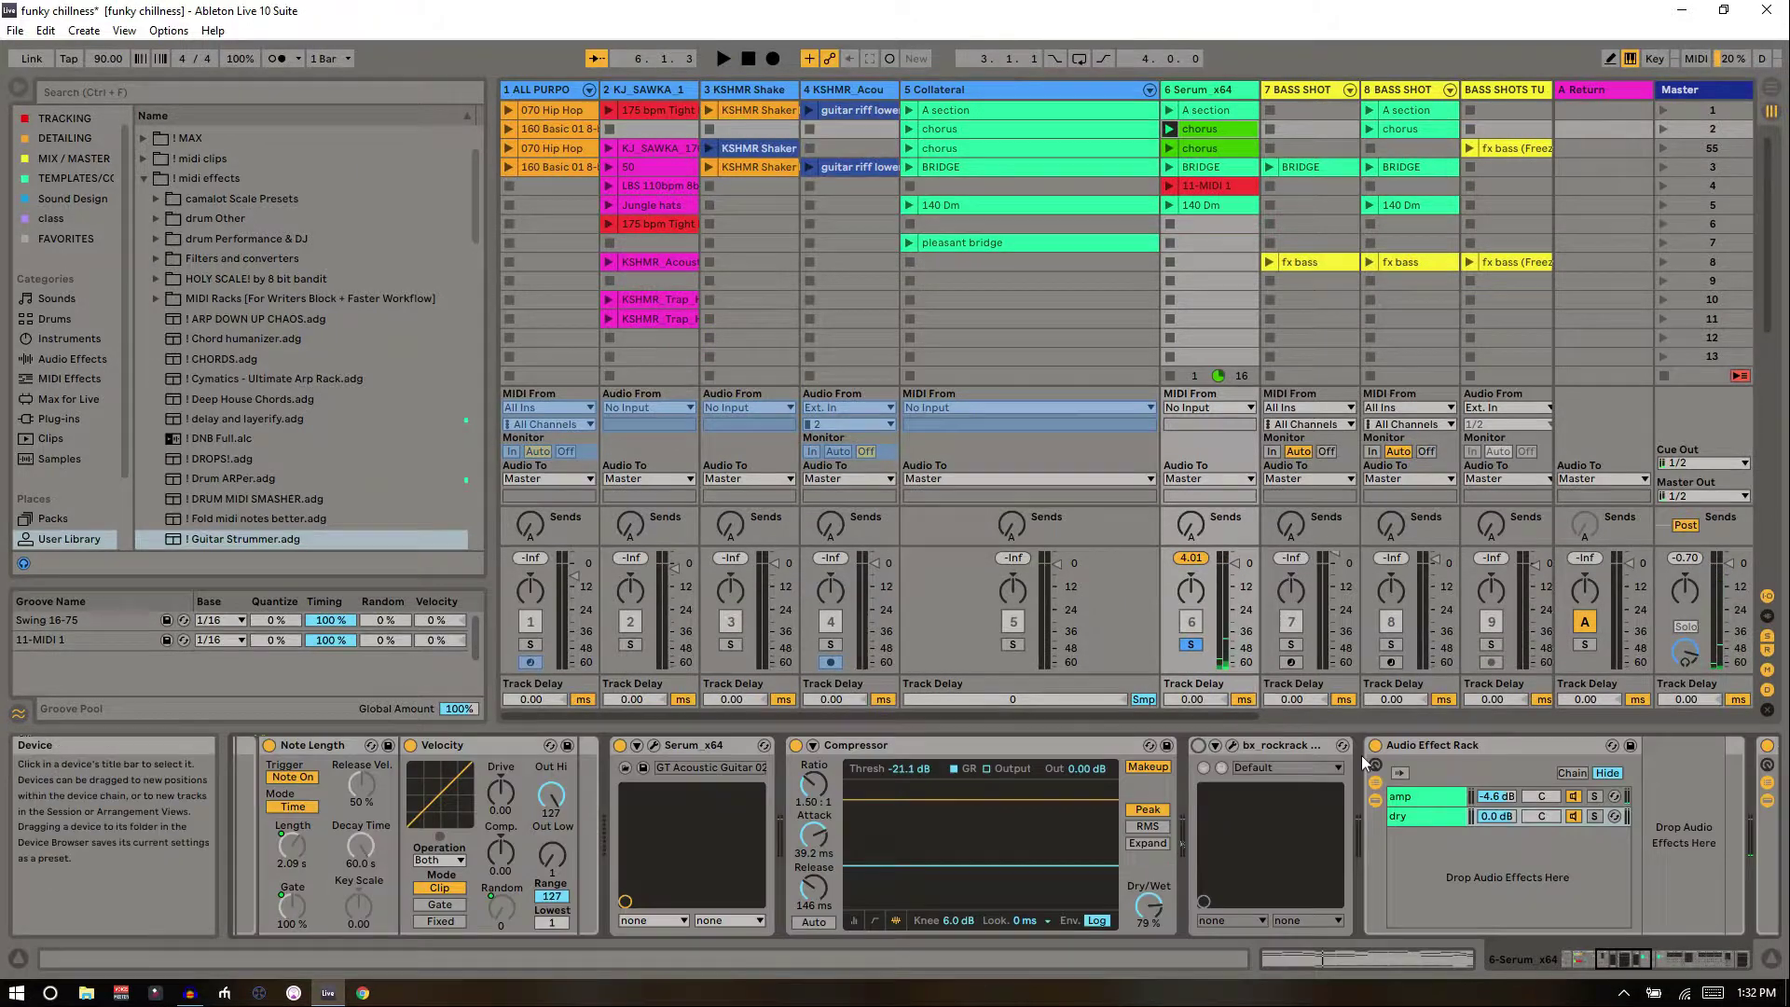
- Deactivate the amp/dry Audio Effect Rack and the one after it, and bring the Guitar Strummer rack back into view
scroll(1361, 755, right, 5)
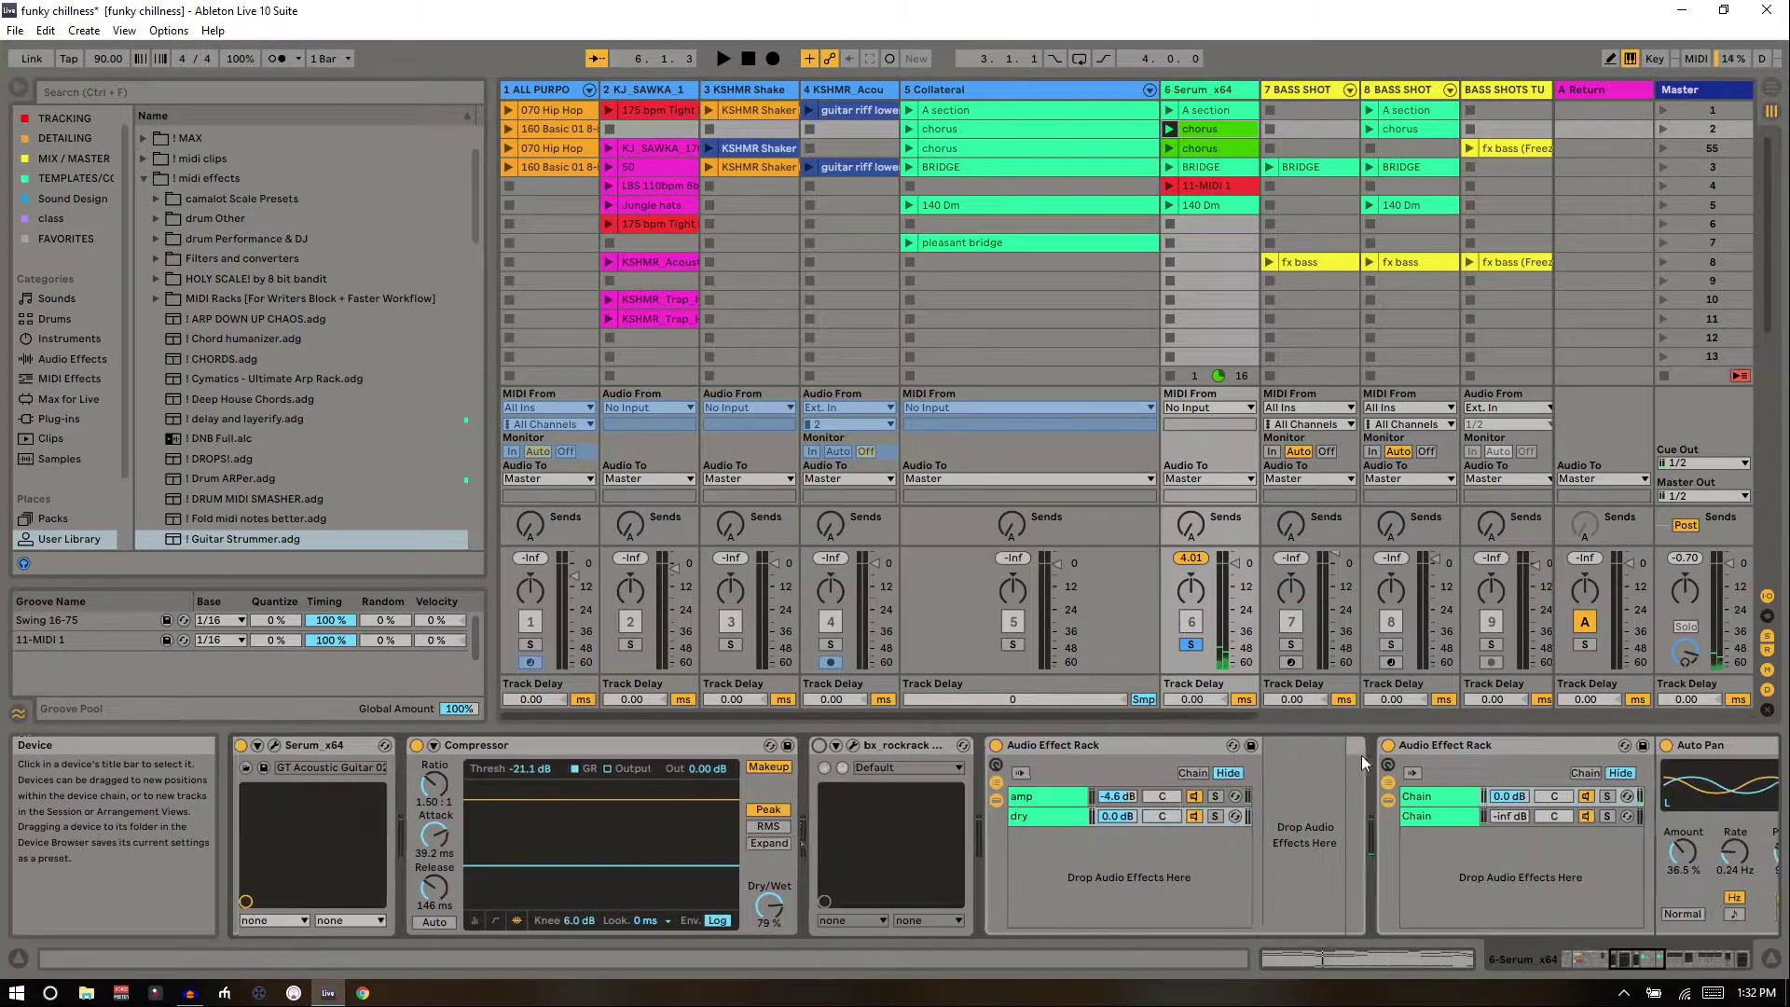
scroll(1361, 755, right, 1)
click(1345, 746)
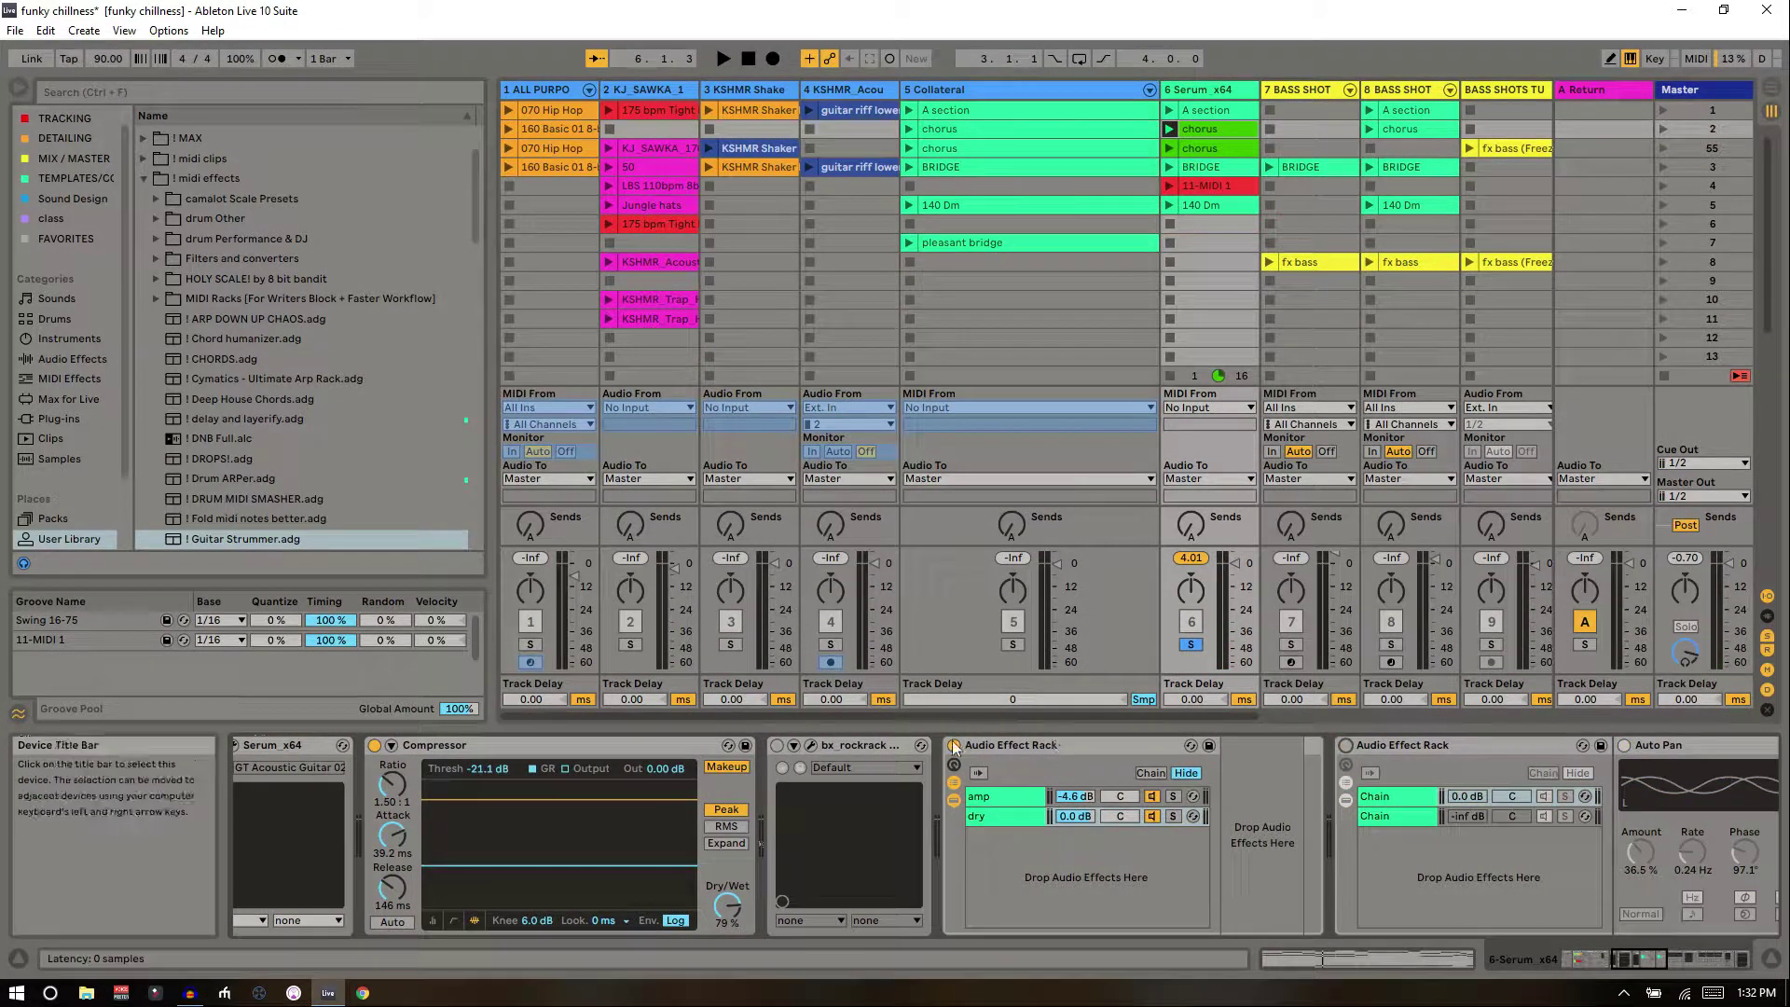
scroll(953, 746, left, 4)
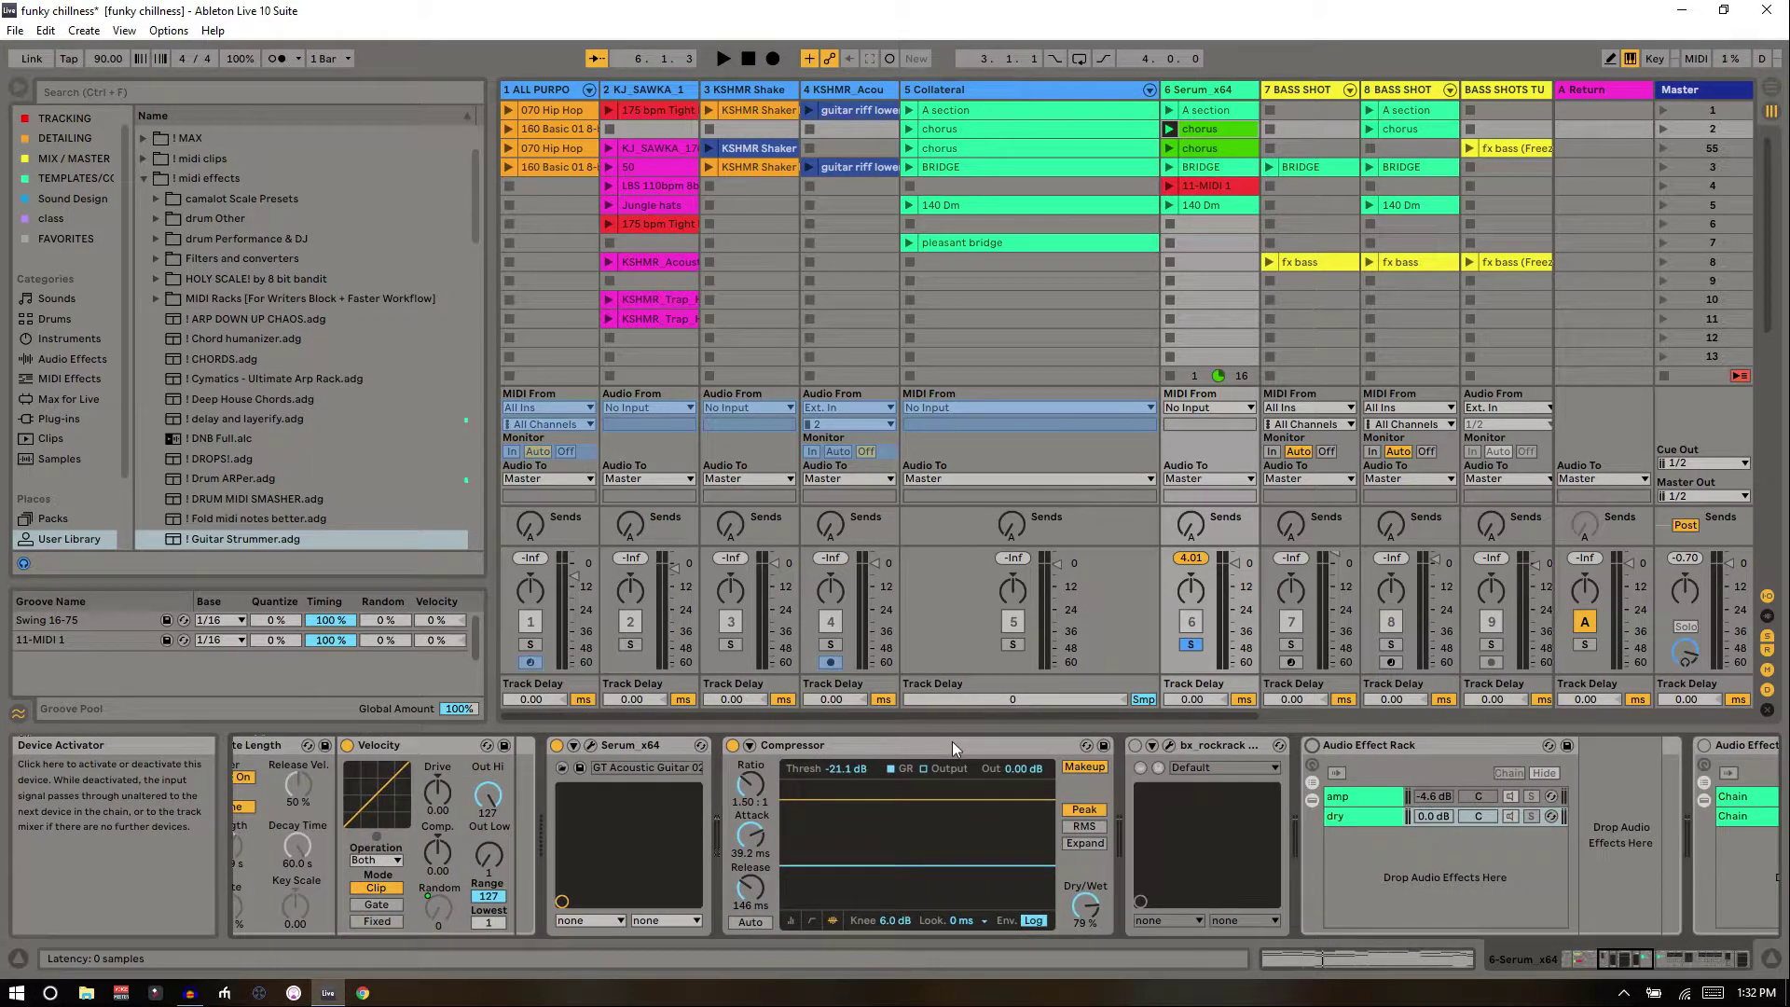
scroll(953, 741, left, 5)
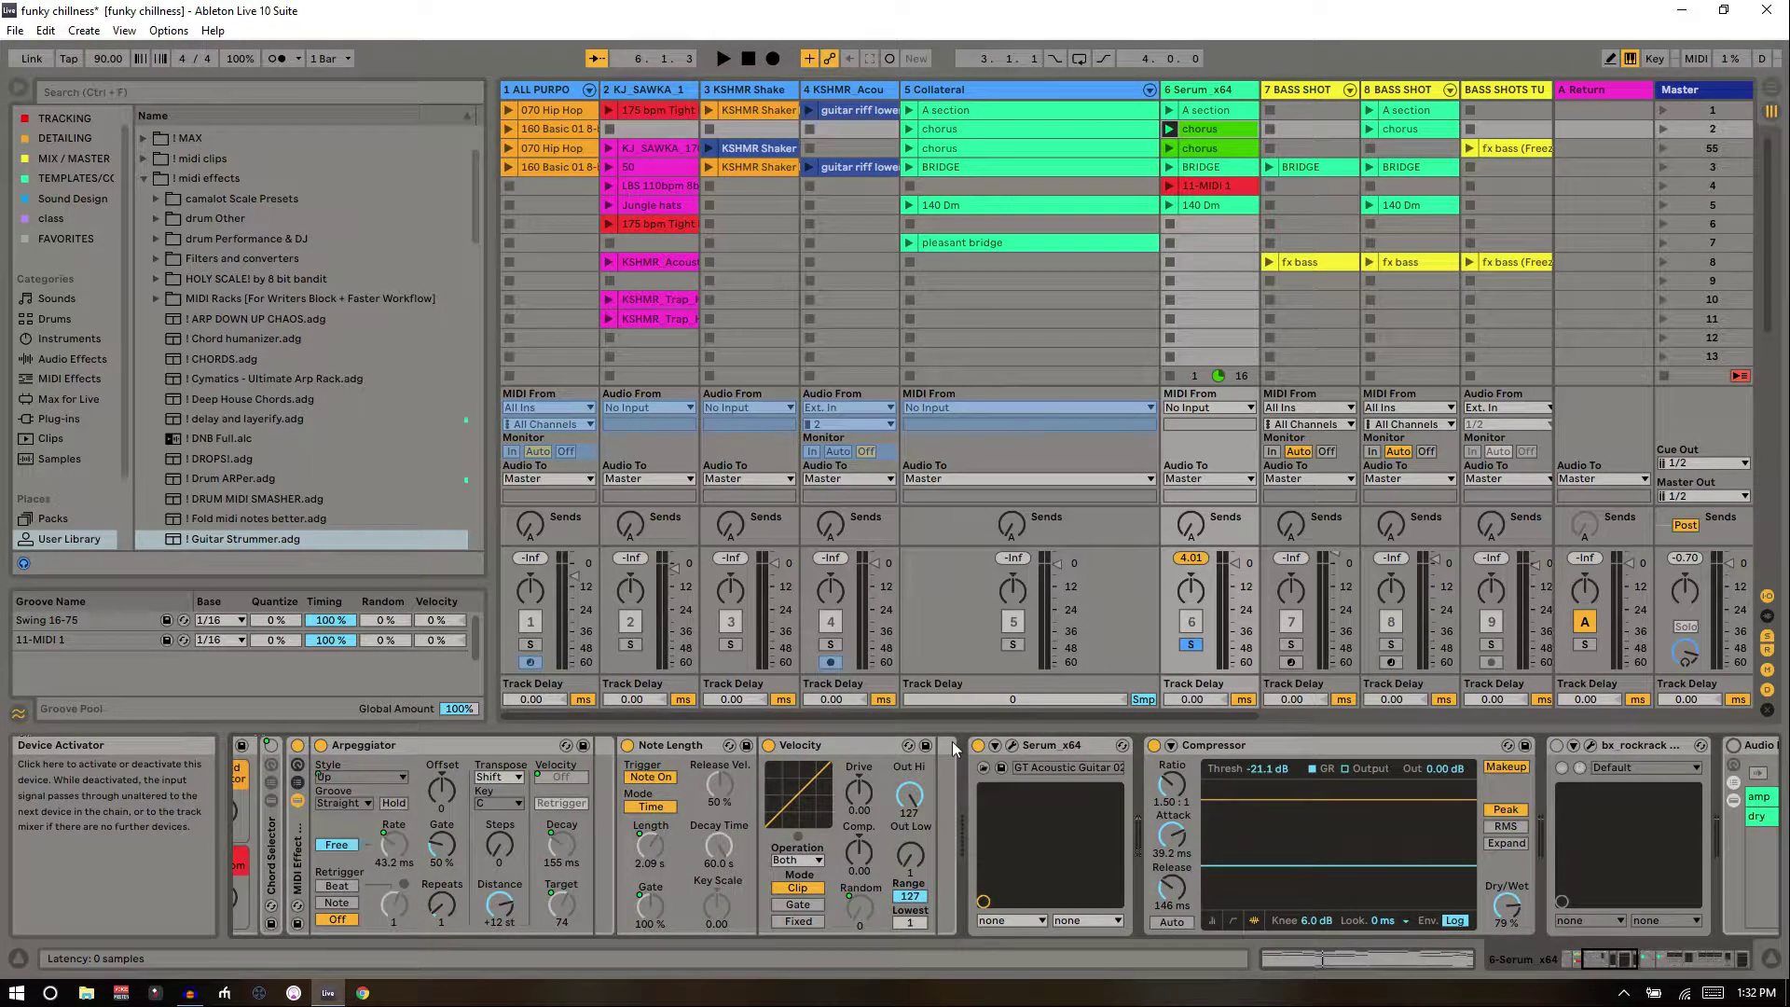
scroll(953, 742, left, 2)
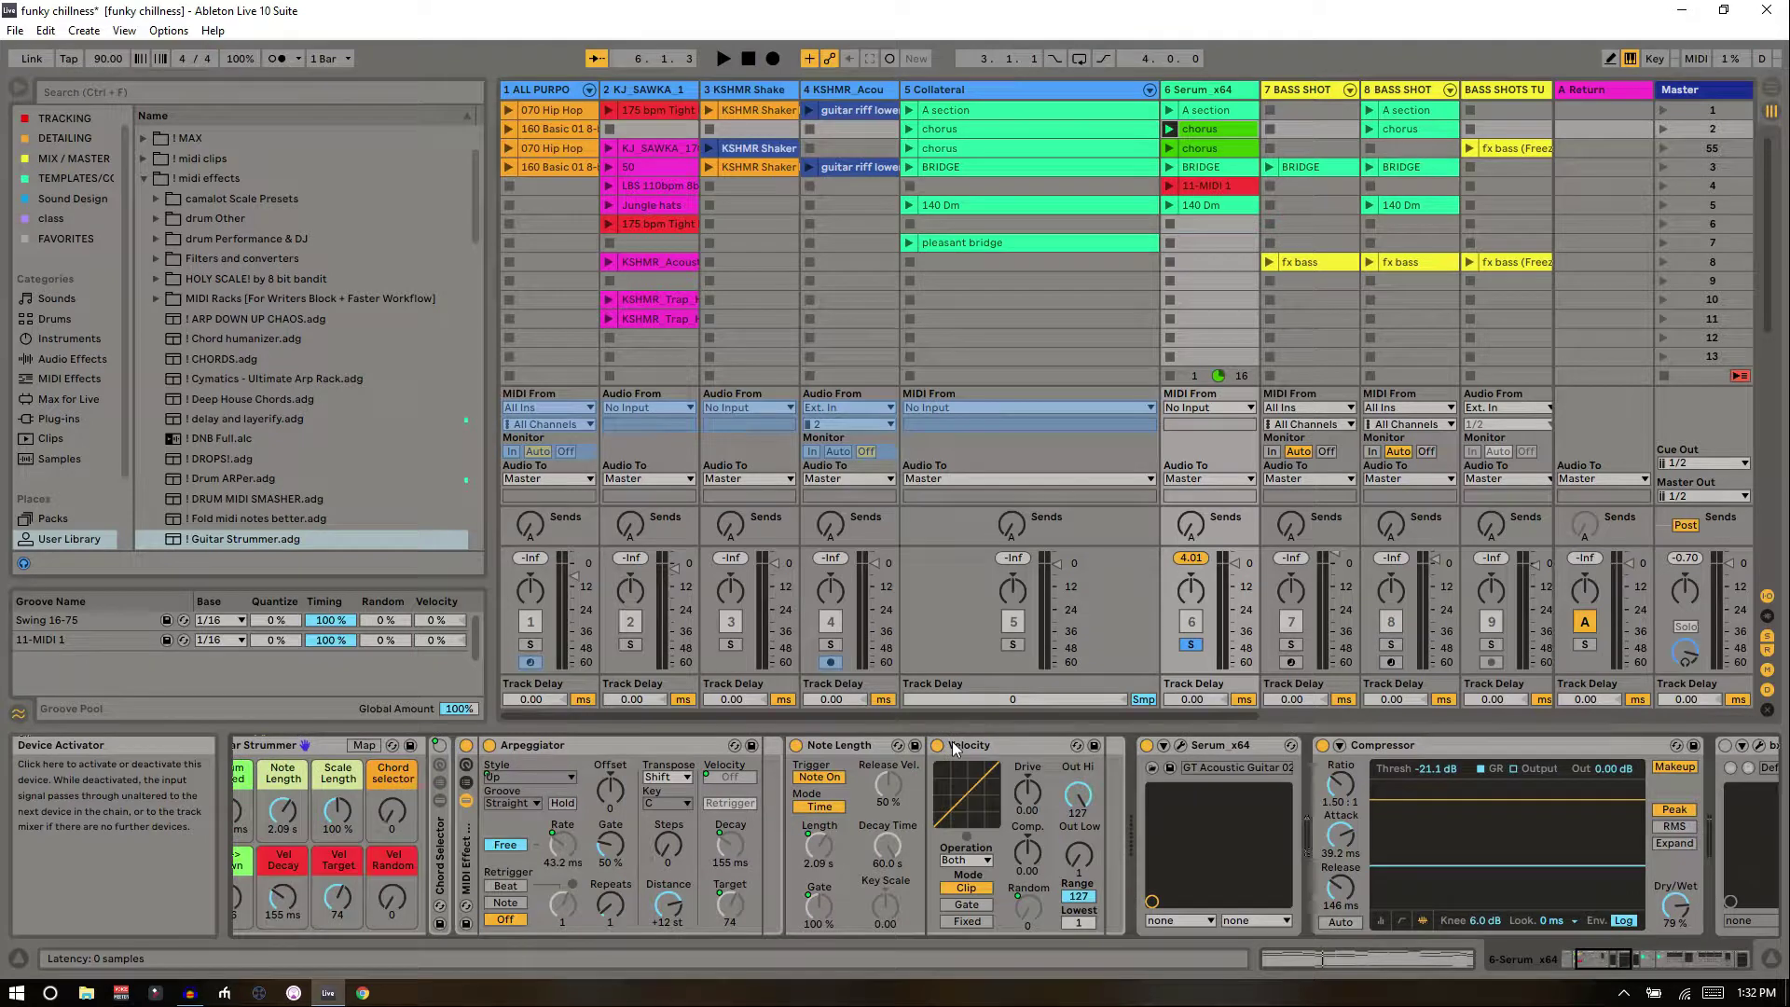
scroll(953, 746, left, 2)
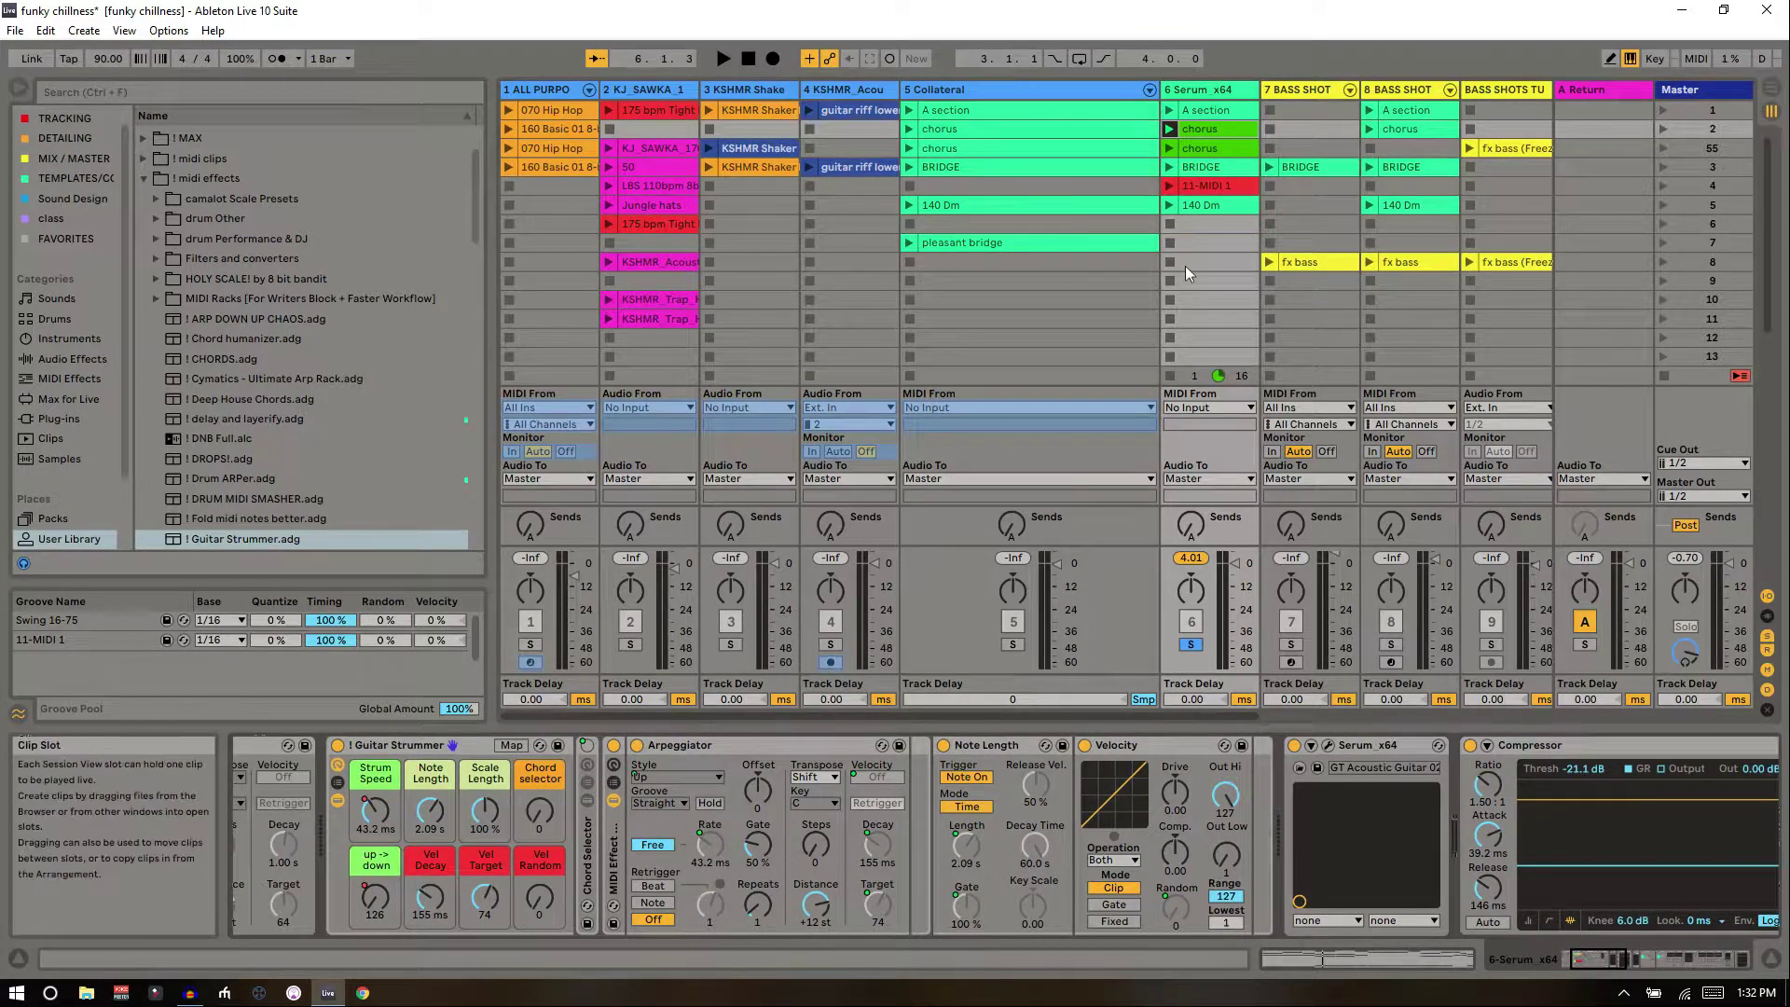
- Play the Serum track's chorus clip and display its Strum Speed automation envelope
key(space)
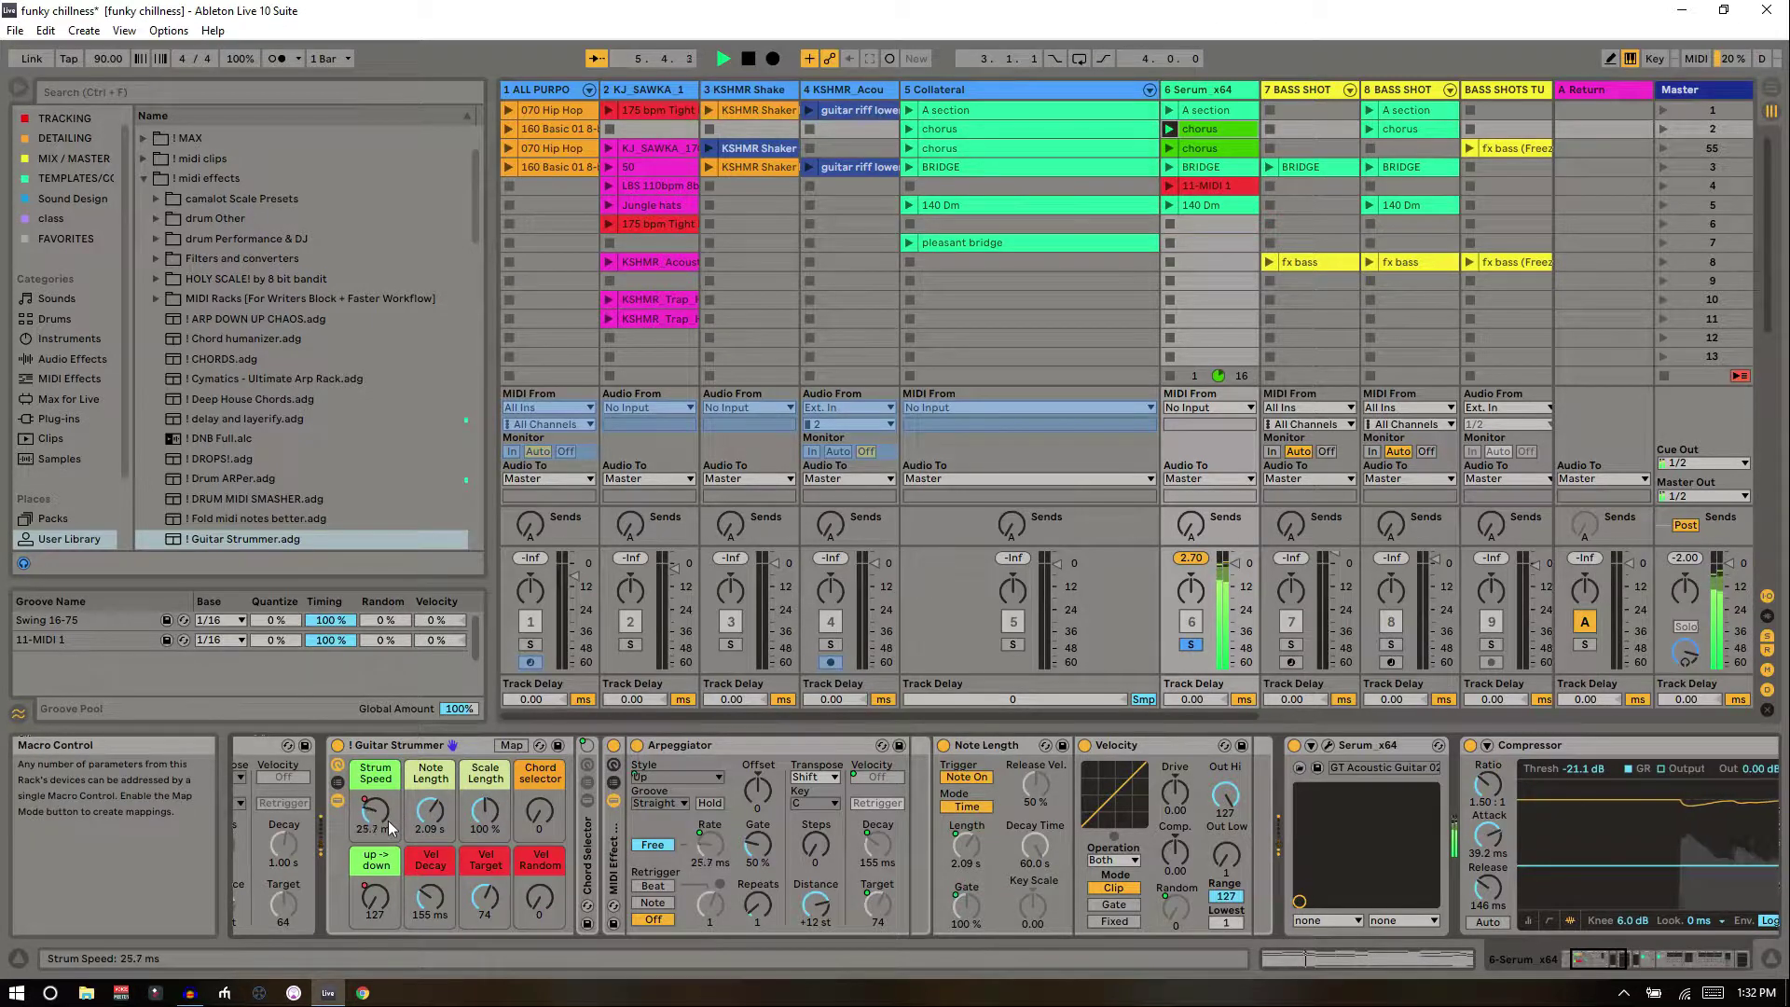
double_click(1210, 129)
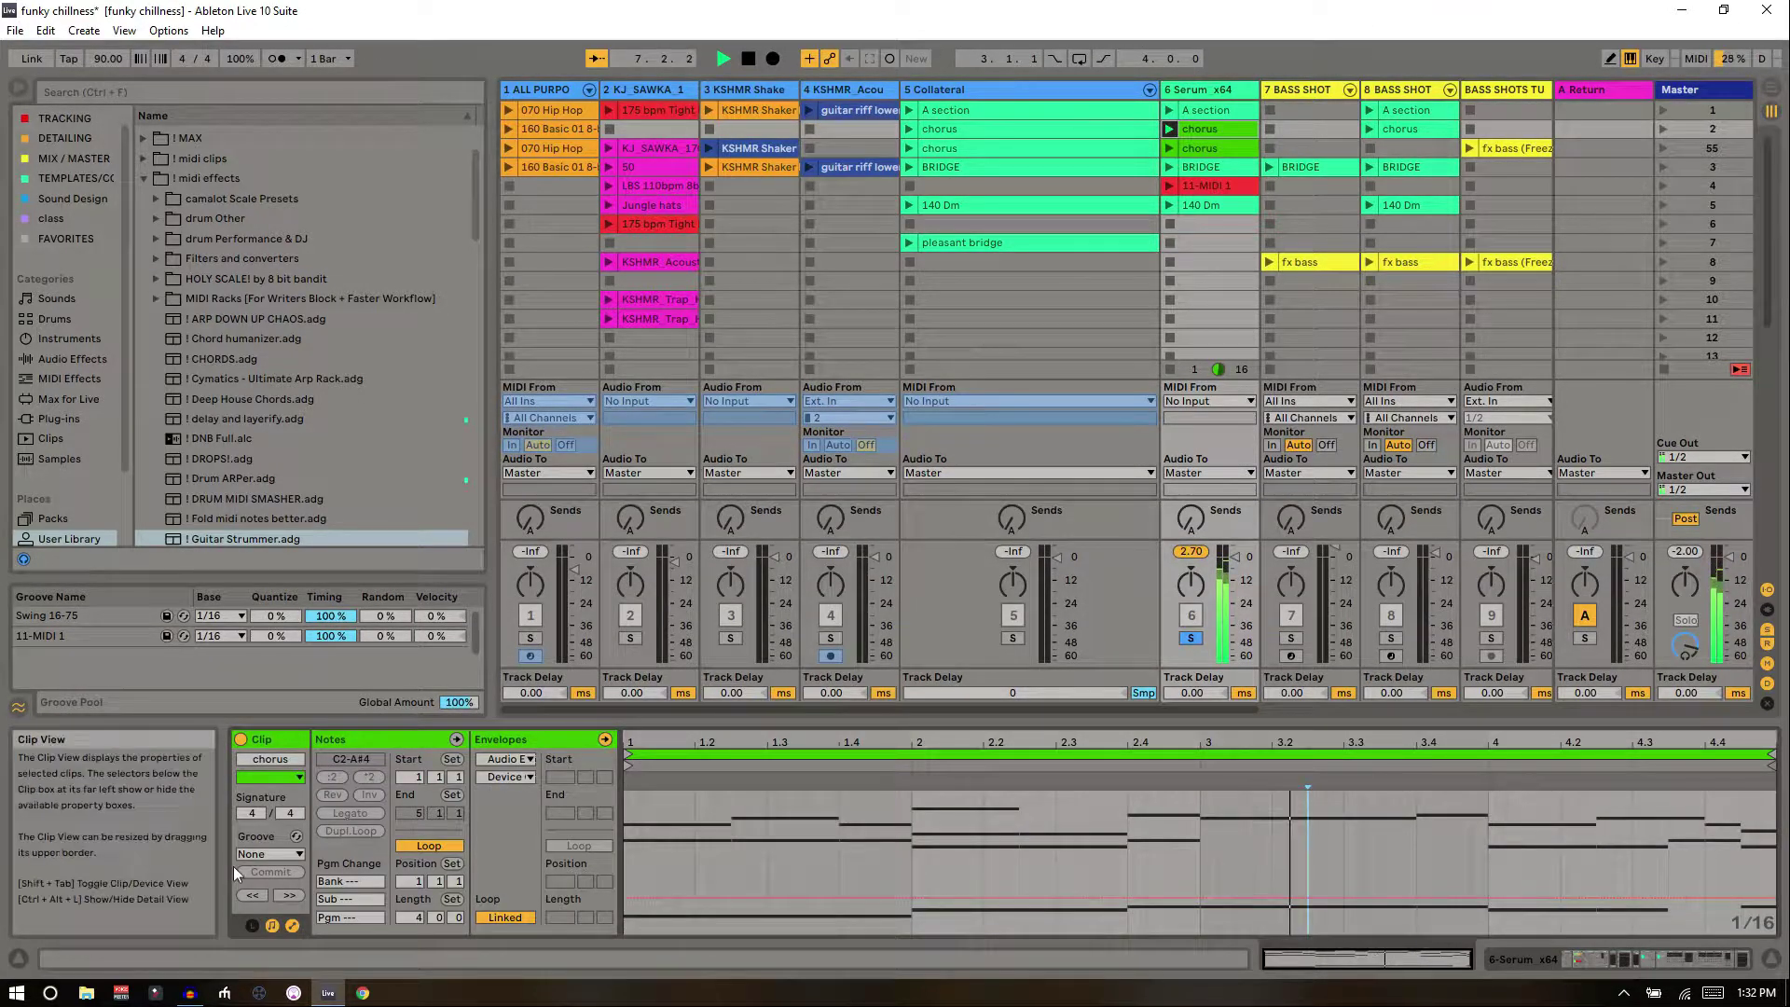
key(shift+Tab)
key(shift+Tab)
key(shift+Tab)
key(shift+Tab)
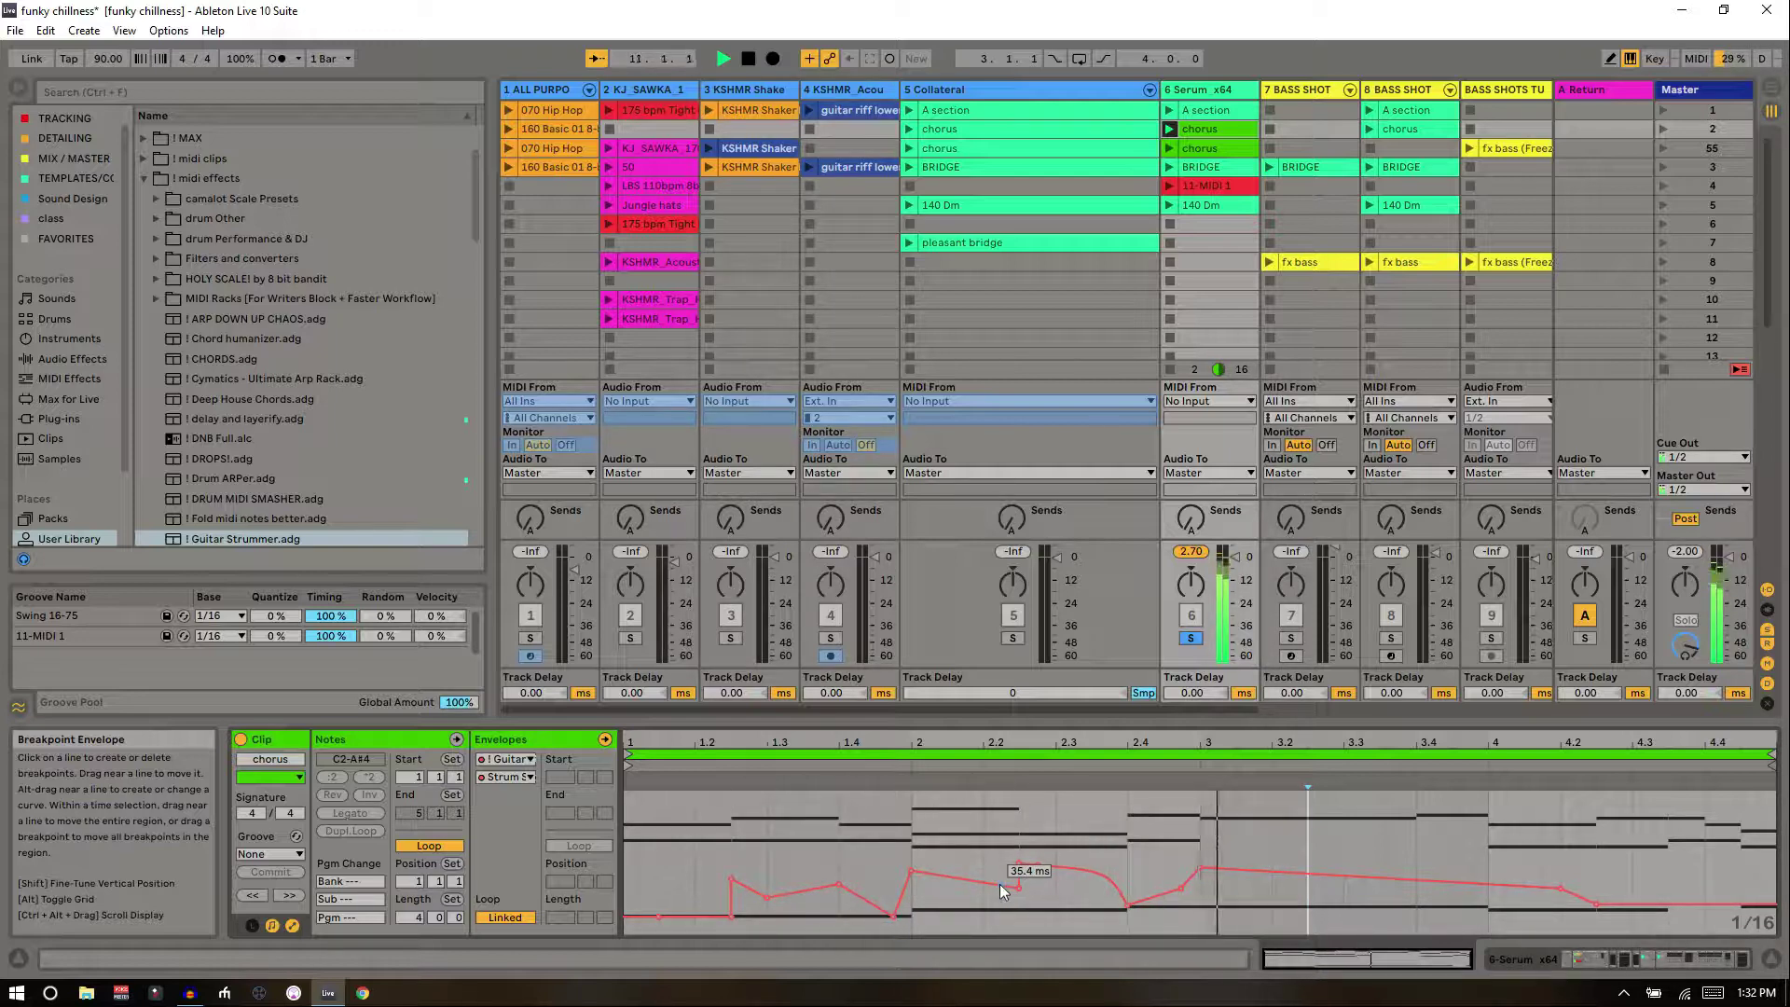
- Try a curved Strum Speed peak of about 144 ms at bar 4 of the chorus clip's envelope, and undo it
click(1495, 885)
drag(1495, 886, 1533, 836)
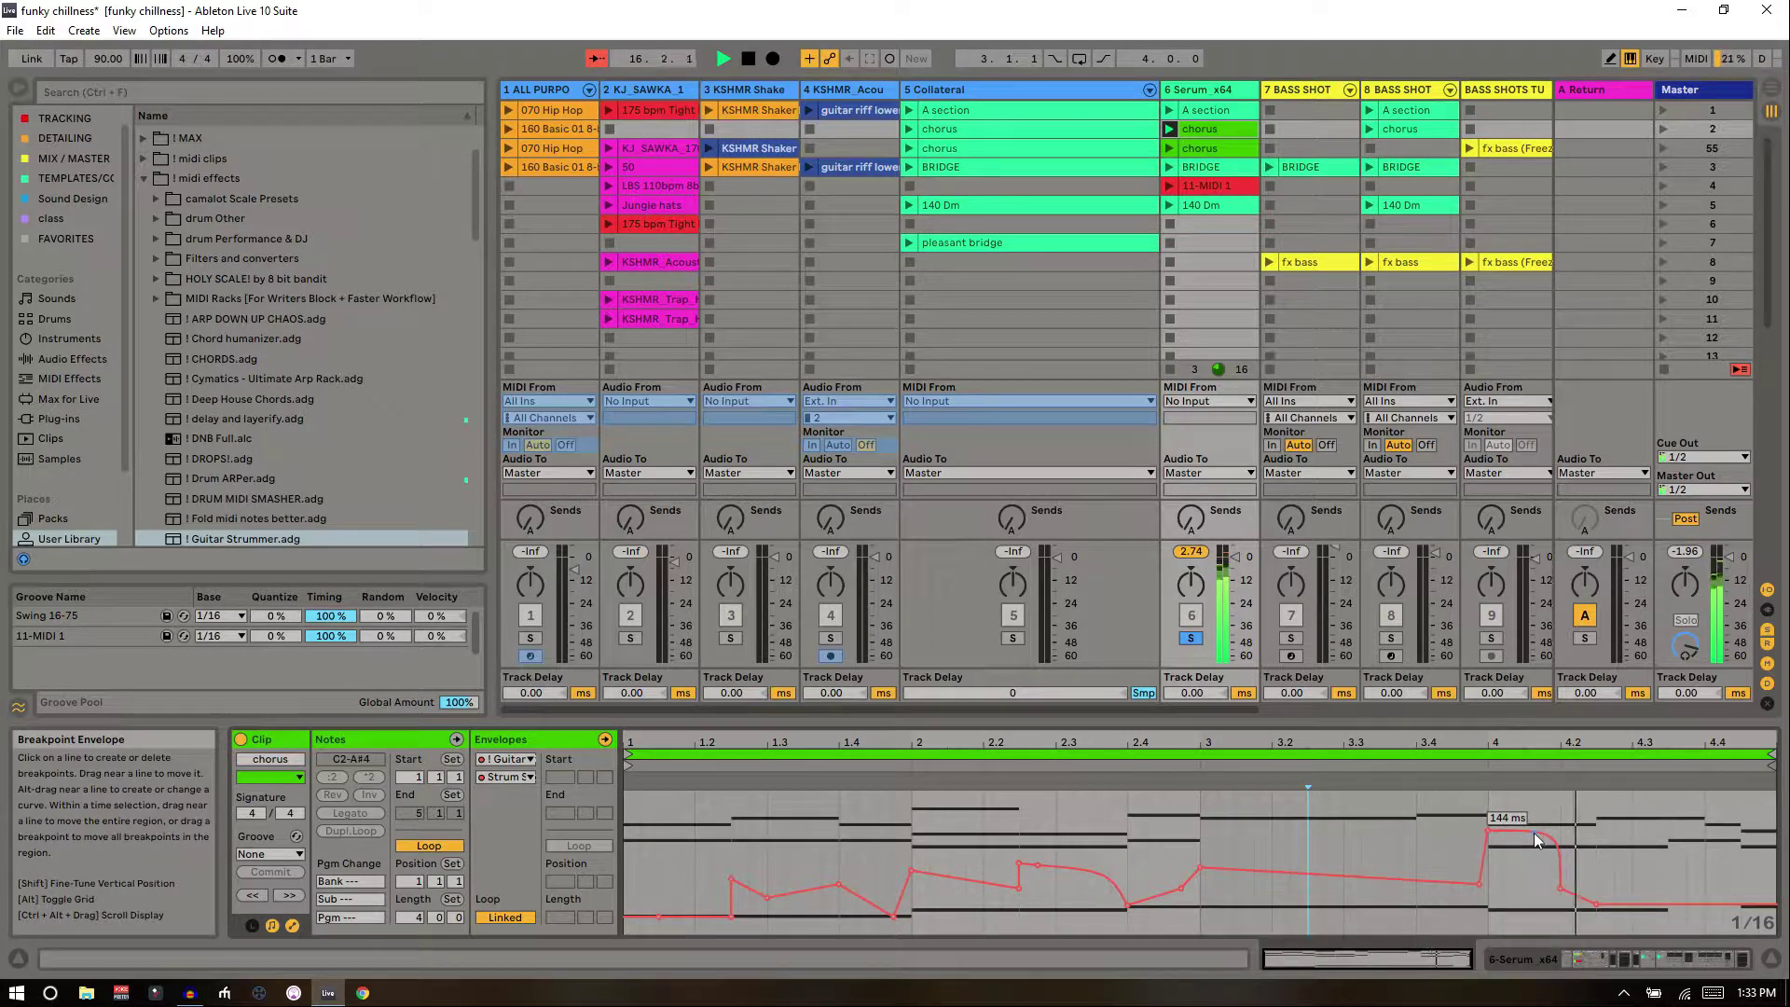
alt+double_click(1535, 834)
alt+drag(1534, 835, 1535, 813)
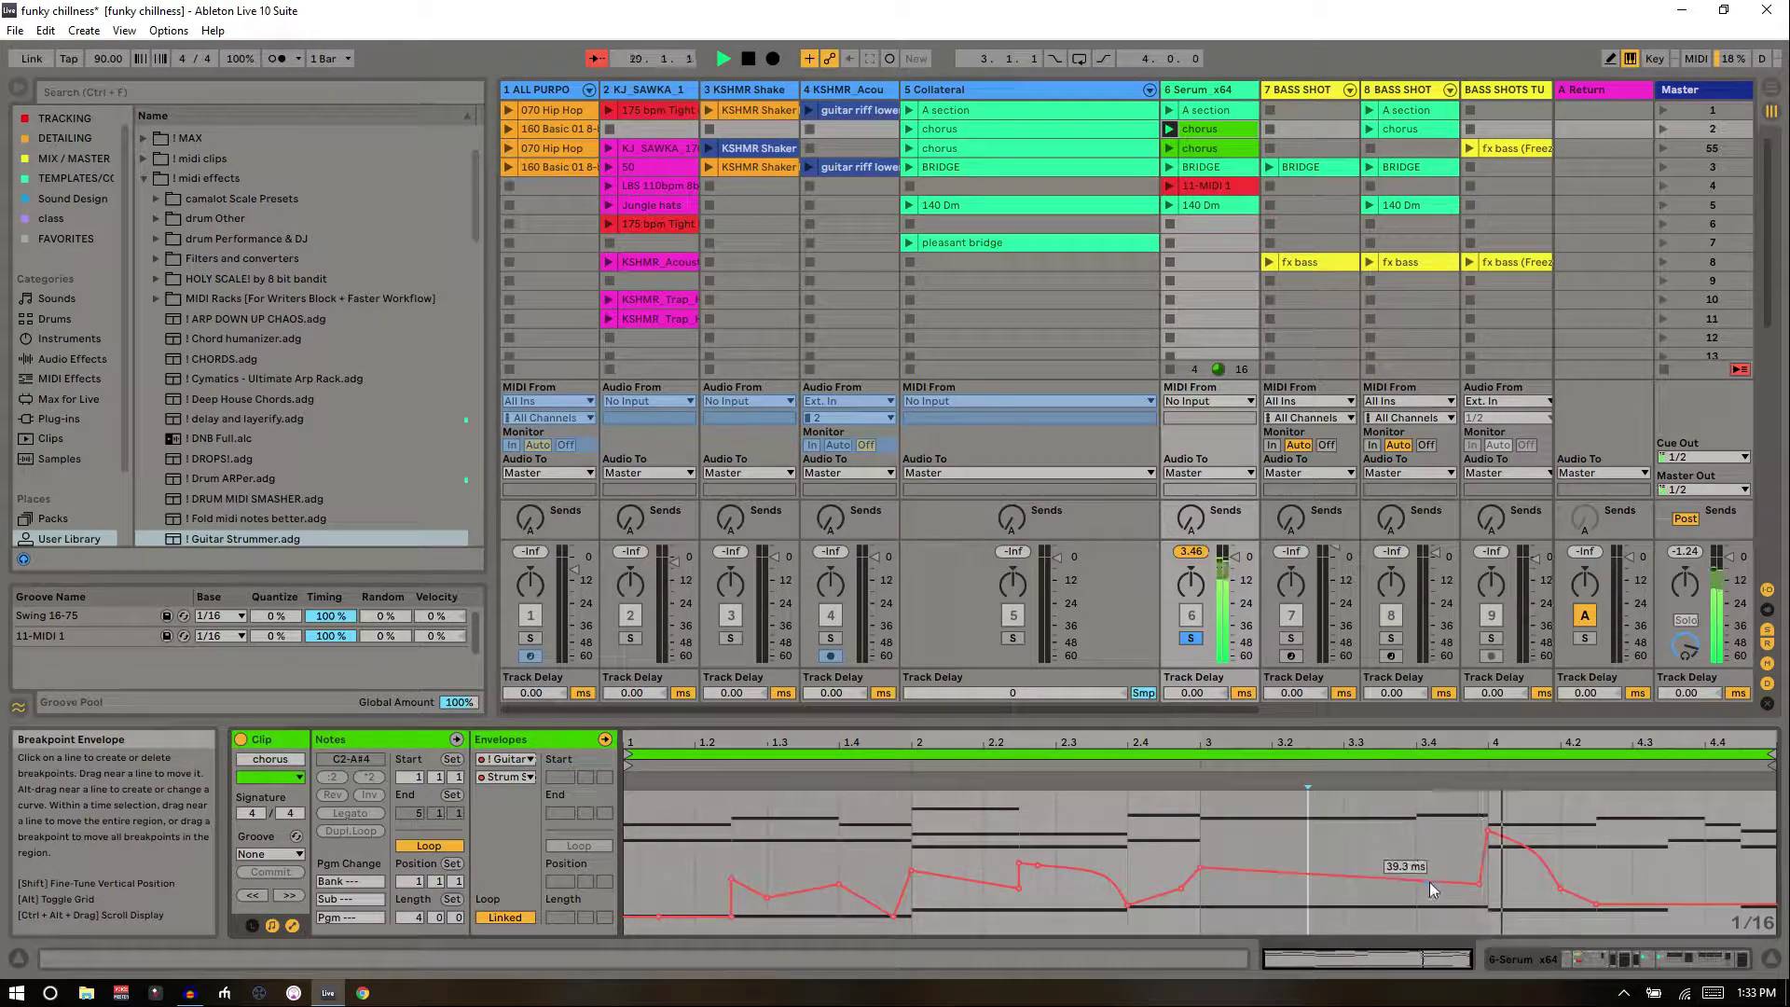
key(ctrl+z)
key(ctrl+z)
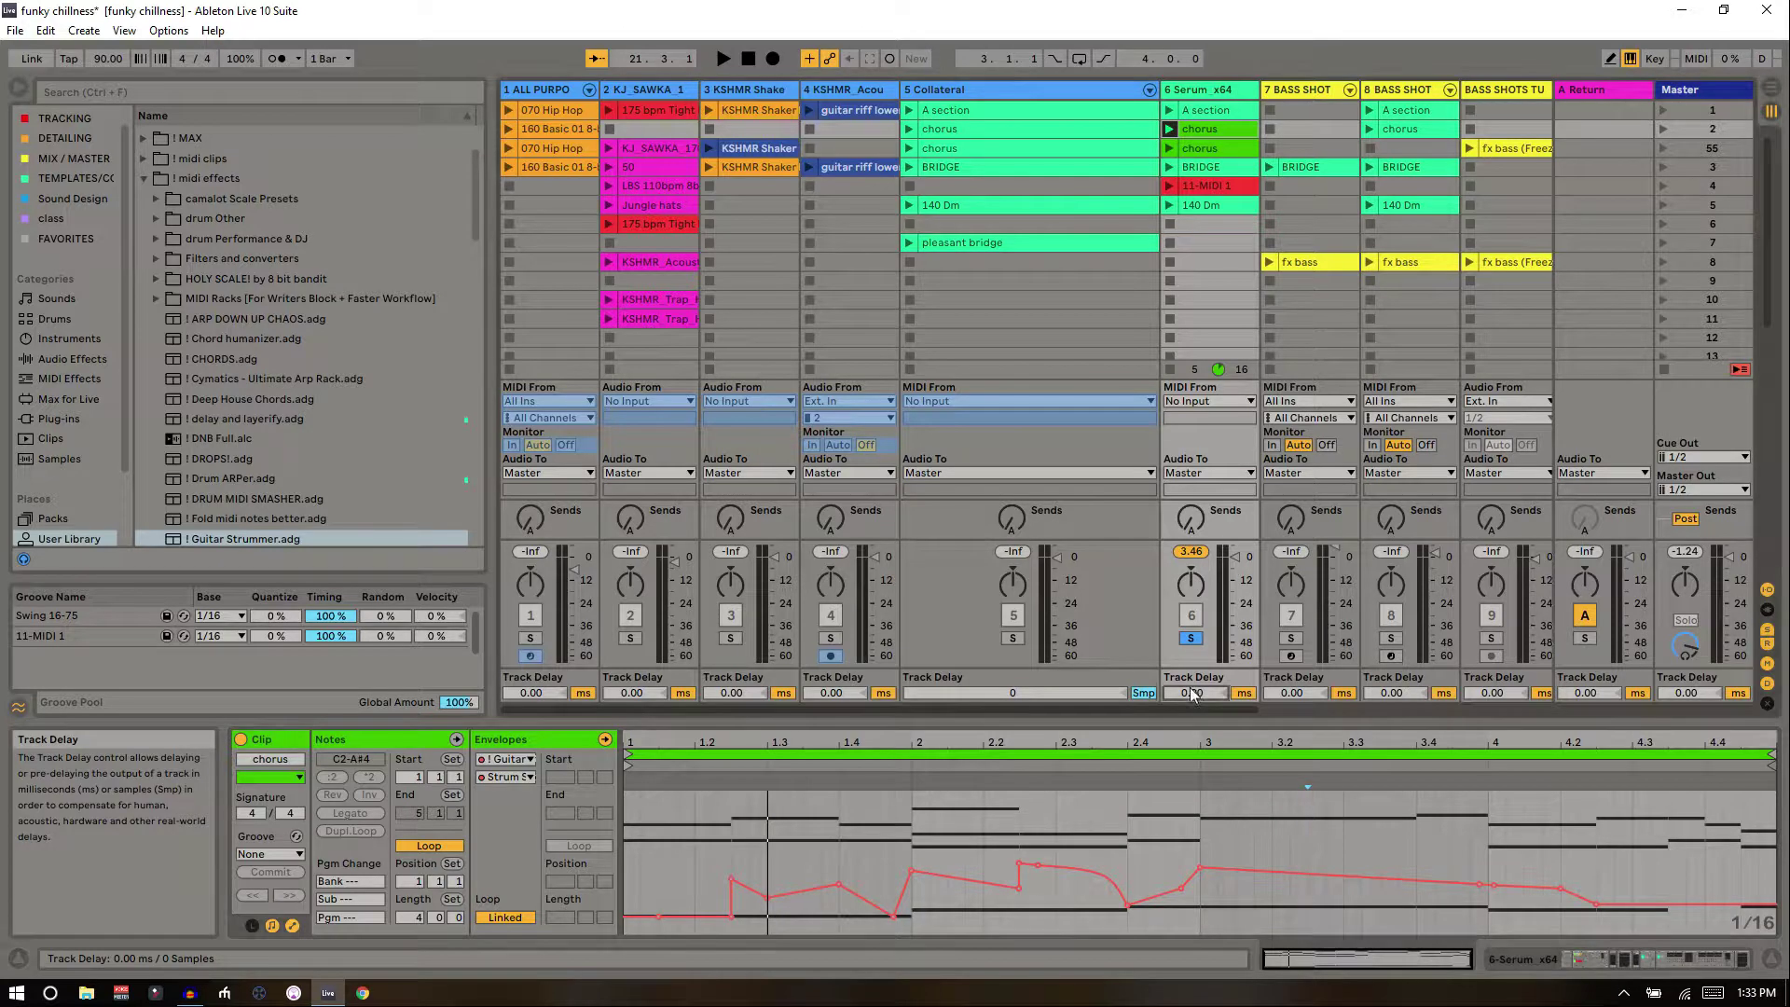
- Set the Serum track's delay to -72 ms and play the chorus clip to hear the timing
mouse_move(1192, 694)
mouse_down()
mouse_move(1193, 737)
mouse_move(1192, 676)
mouse_up()
key(shift+Tab)
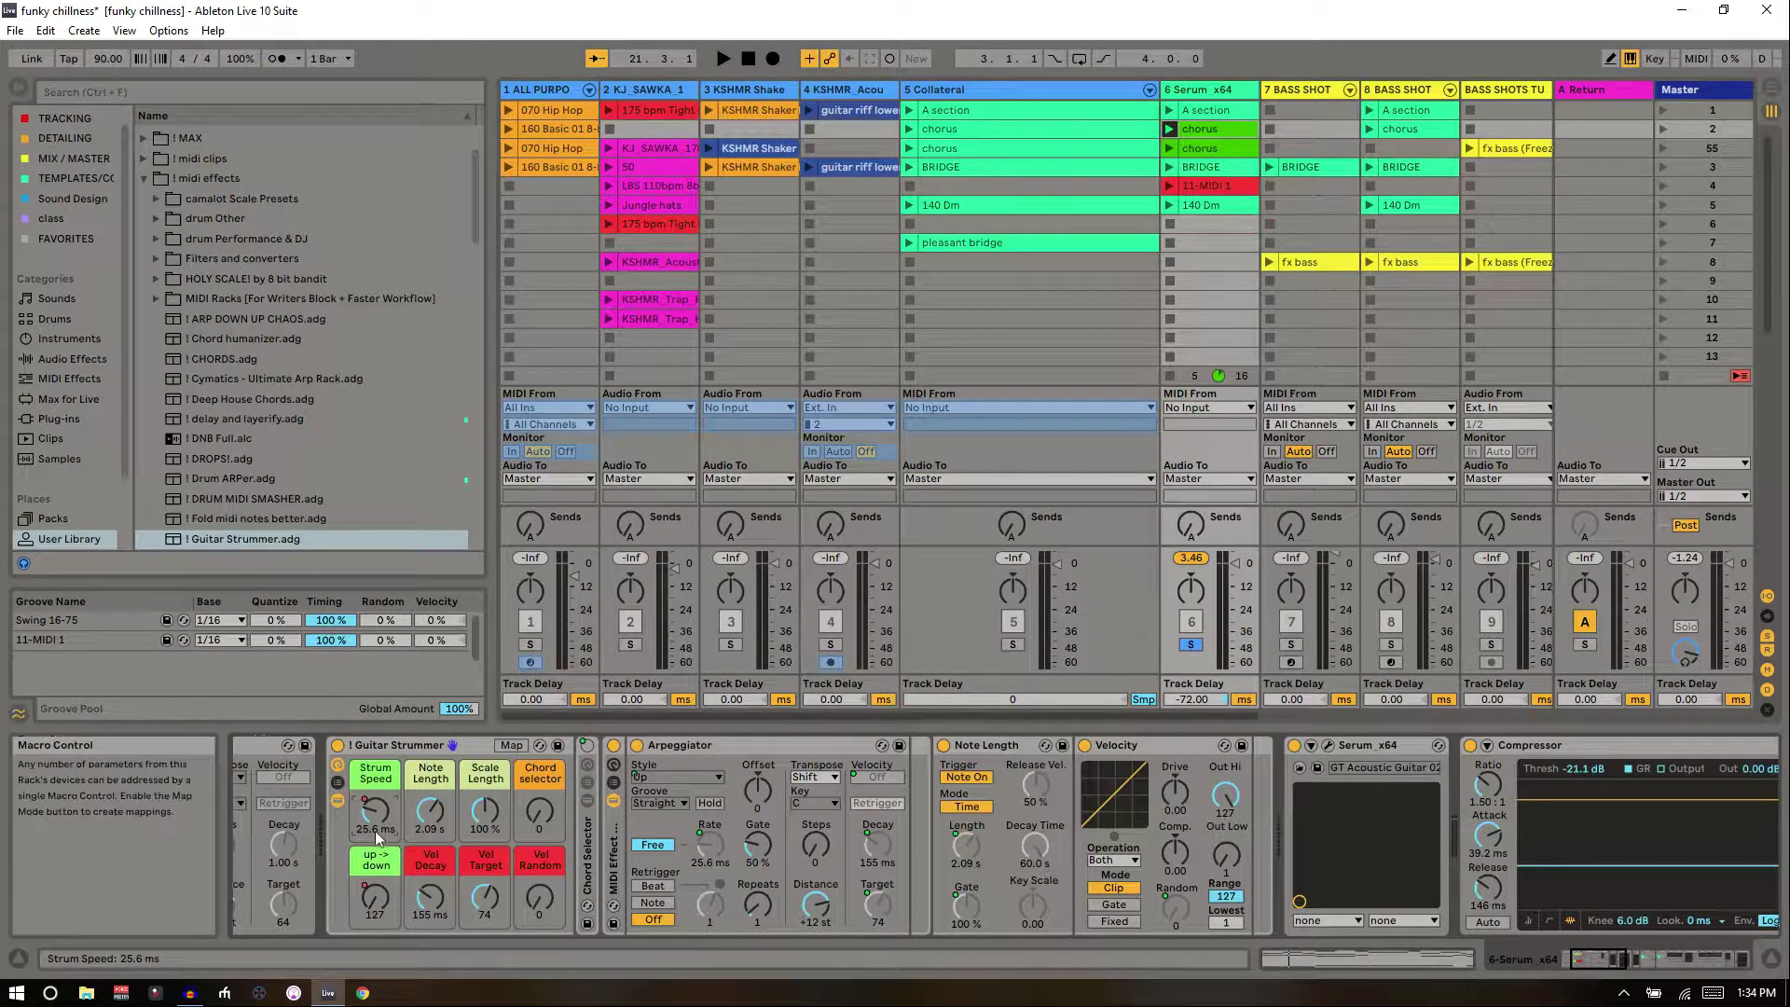
key(shift+Tab)
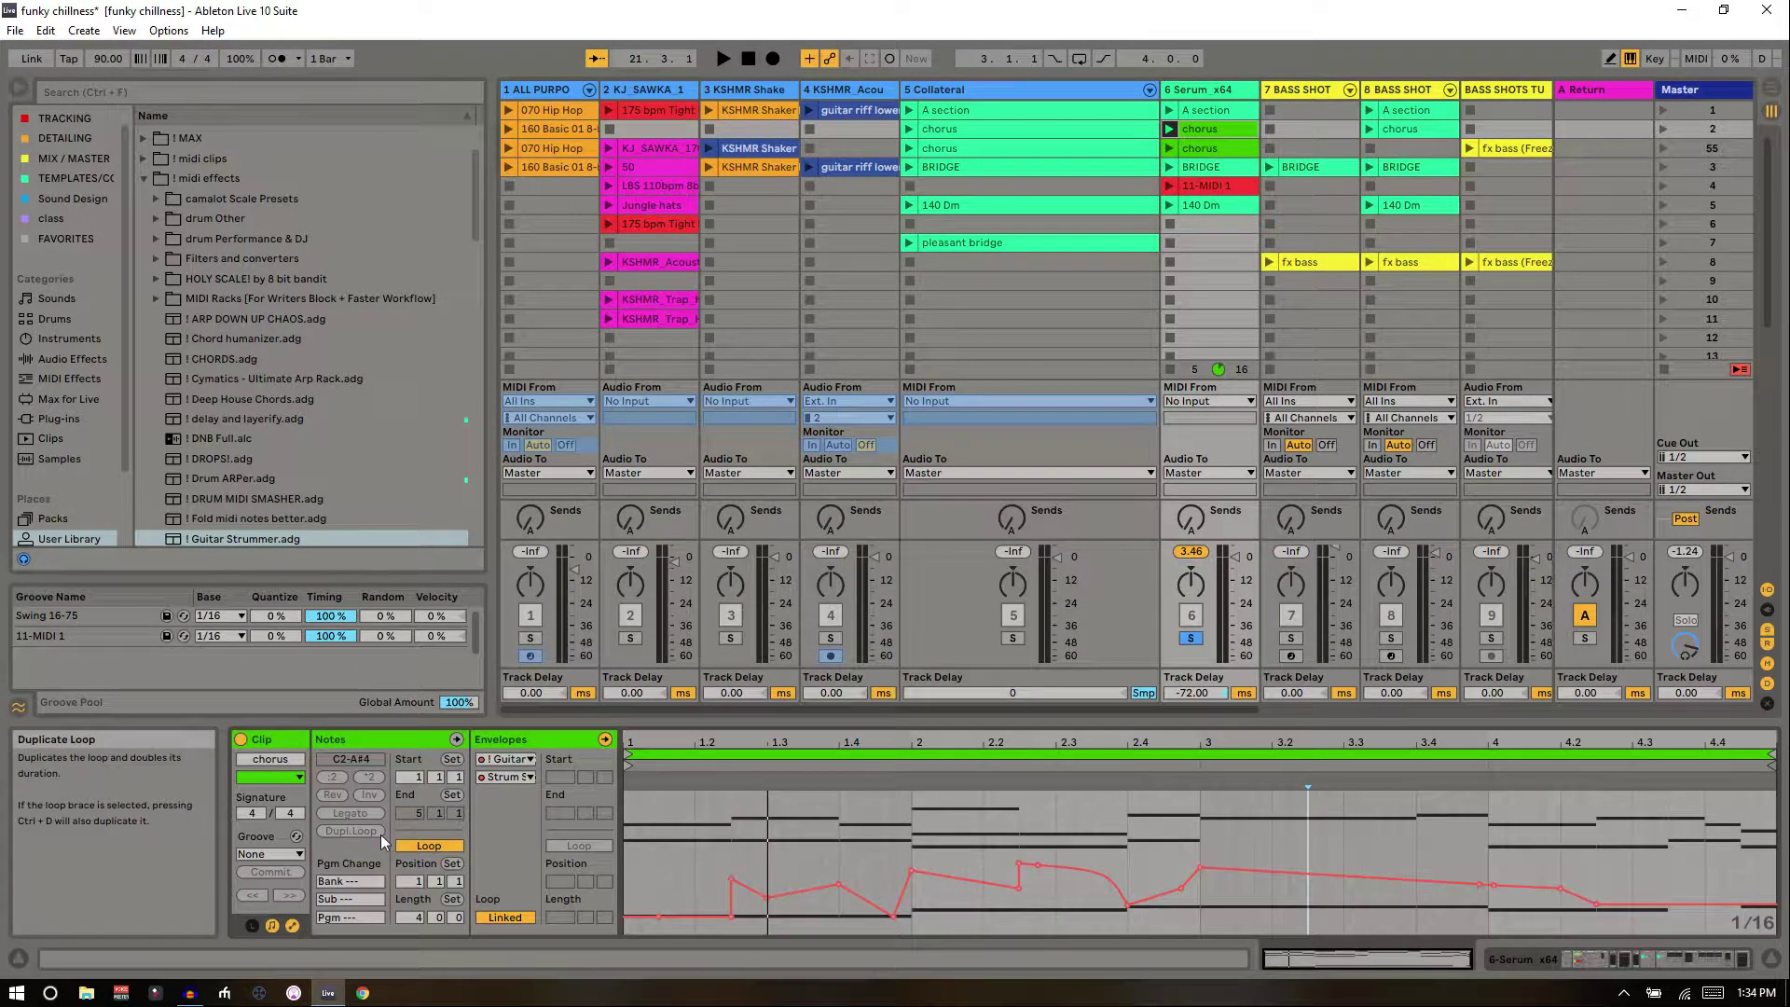
key(space)
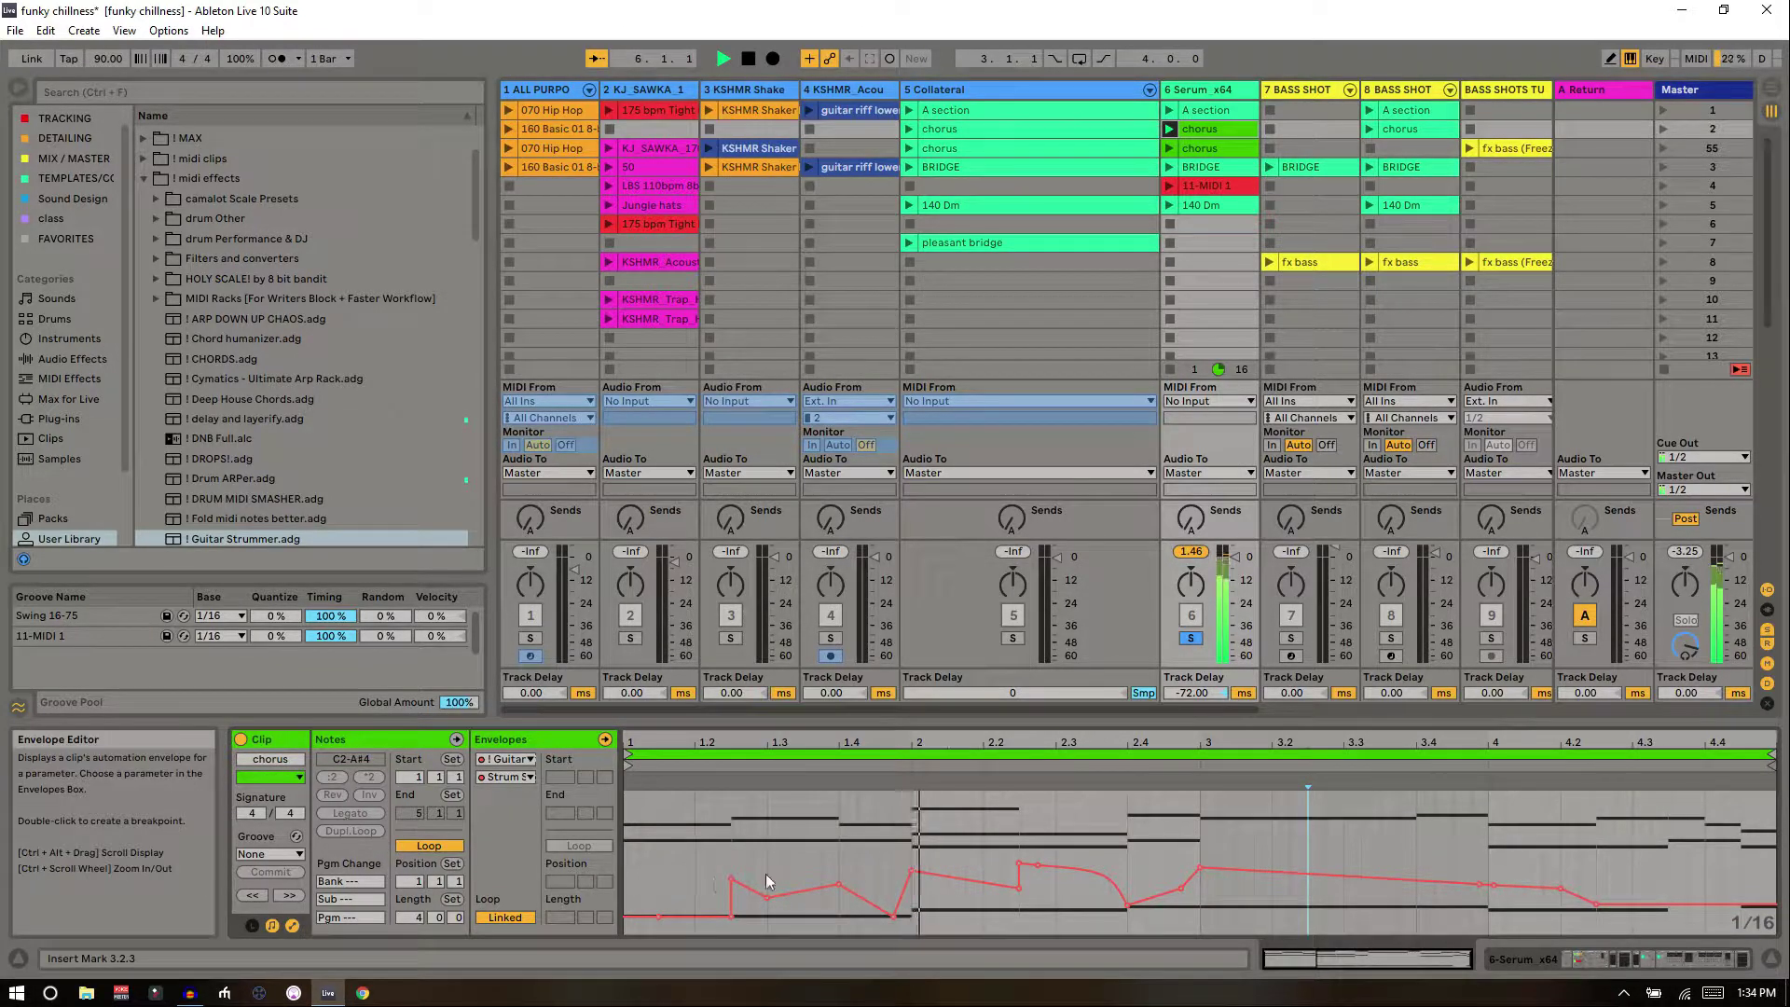
key(space)
- Unsolo the Serum track and launch the first 070 Hip Hop clip on track 1
click(1189, 638)
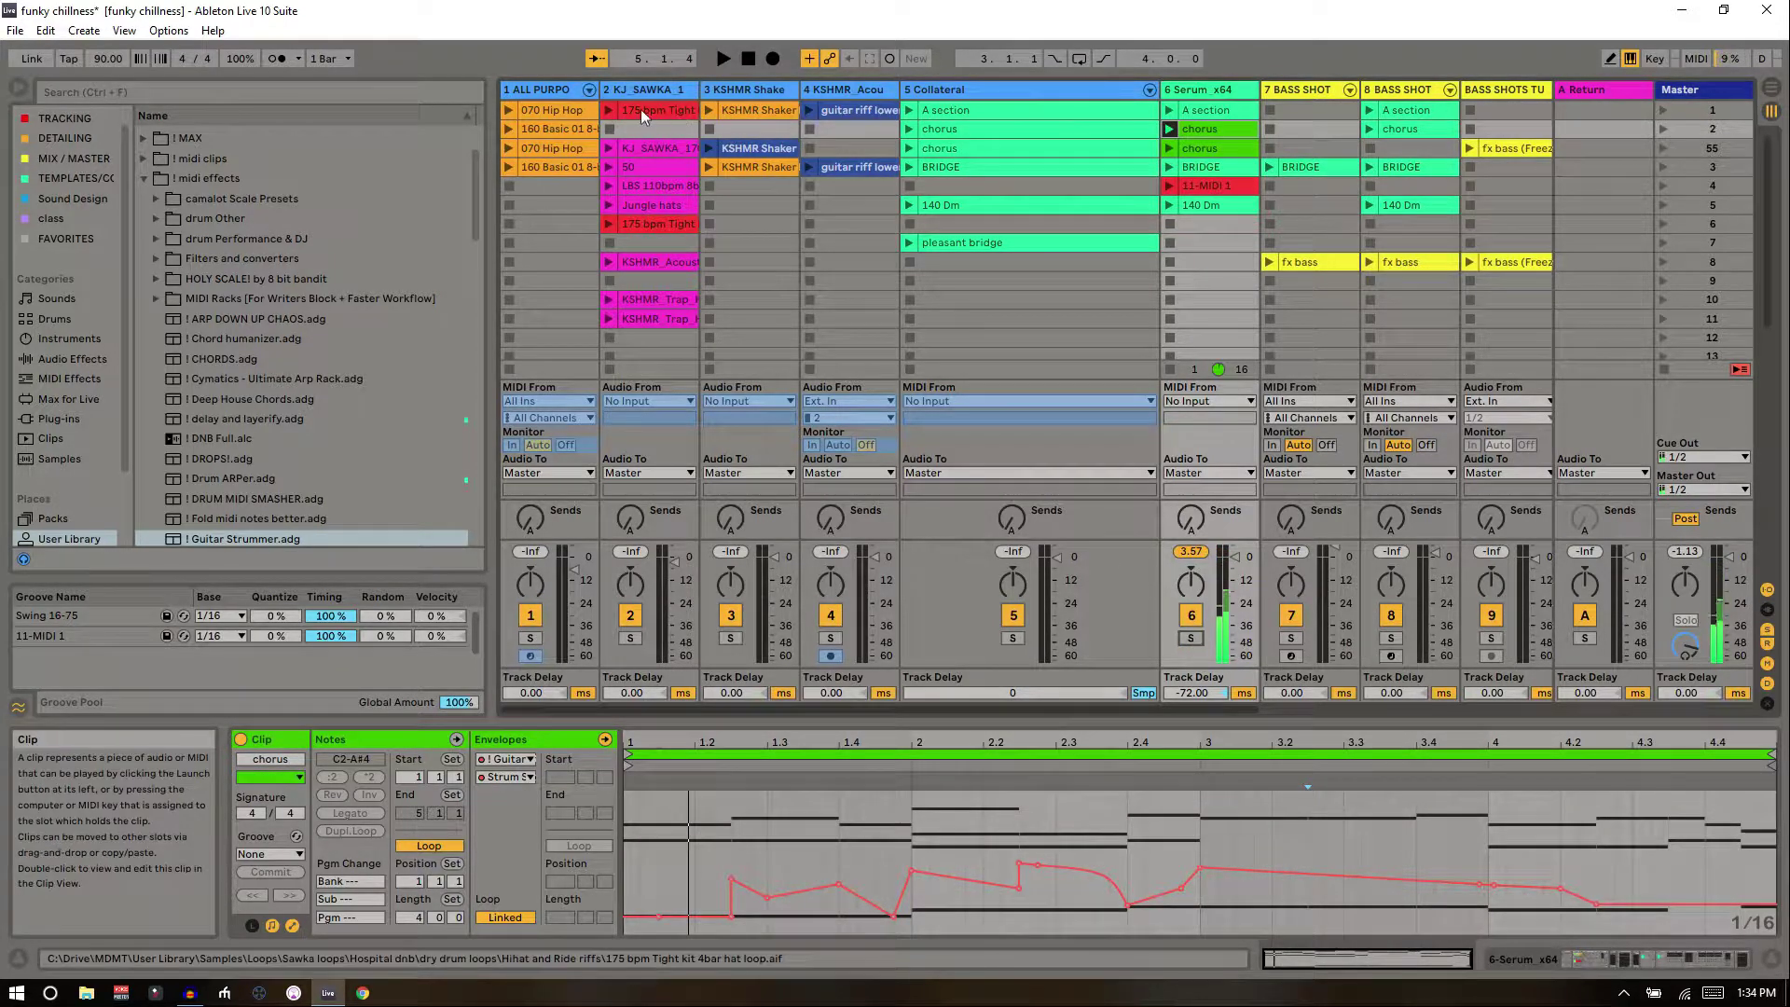
click(508, 110)
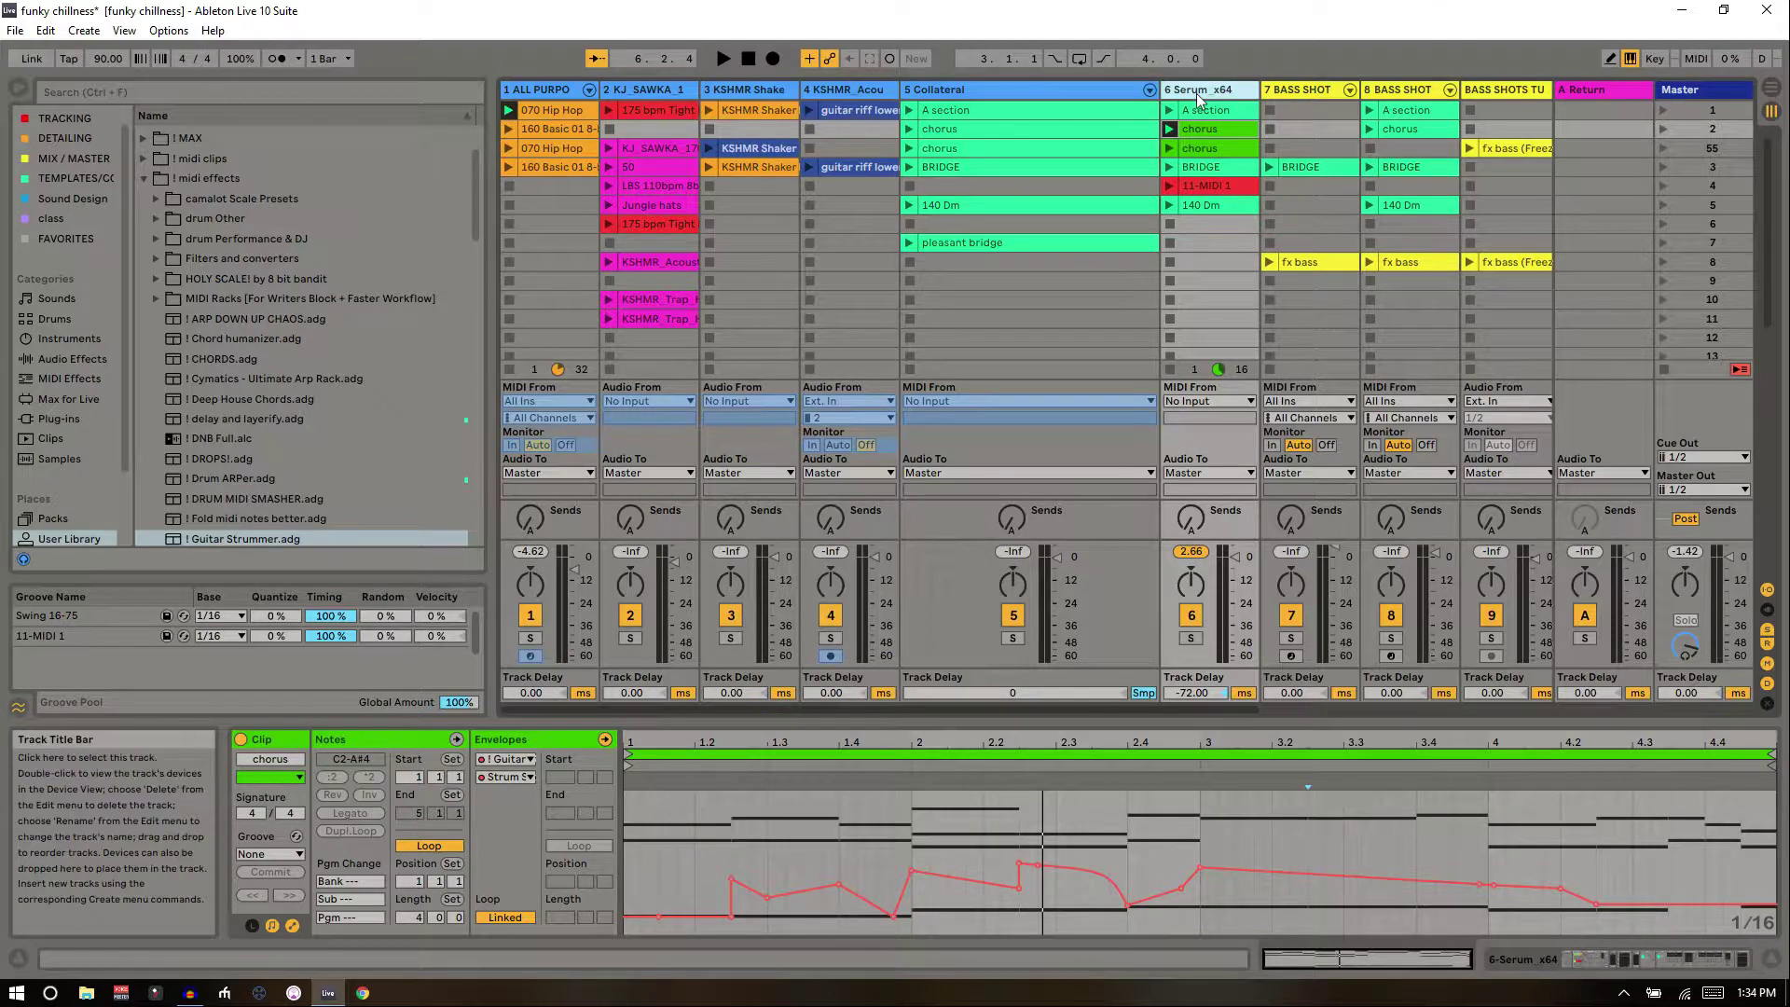
click(1198, 129)
key(shift+Tab)
key(shift+Tab)
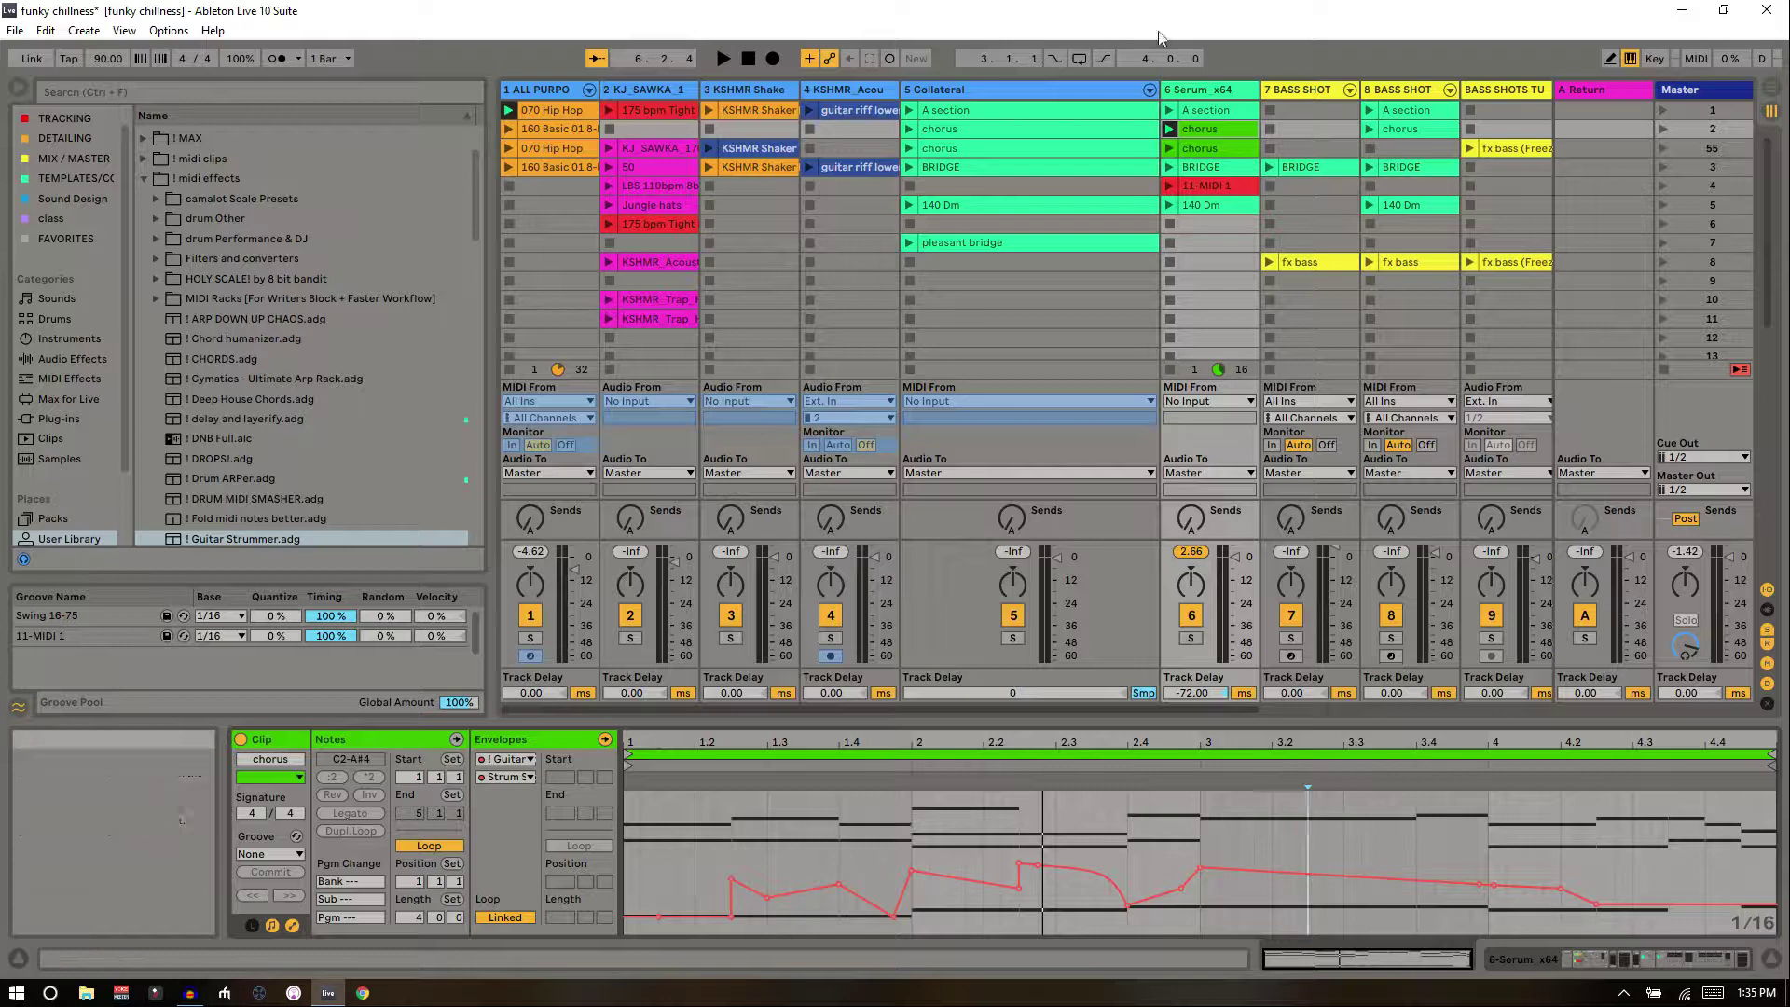
- Open the Collateral track's chorus clip and enlarge the clip view to show its chord notes
click(959, 132)
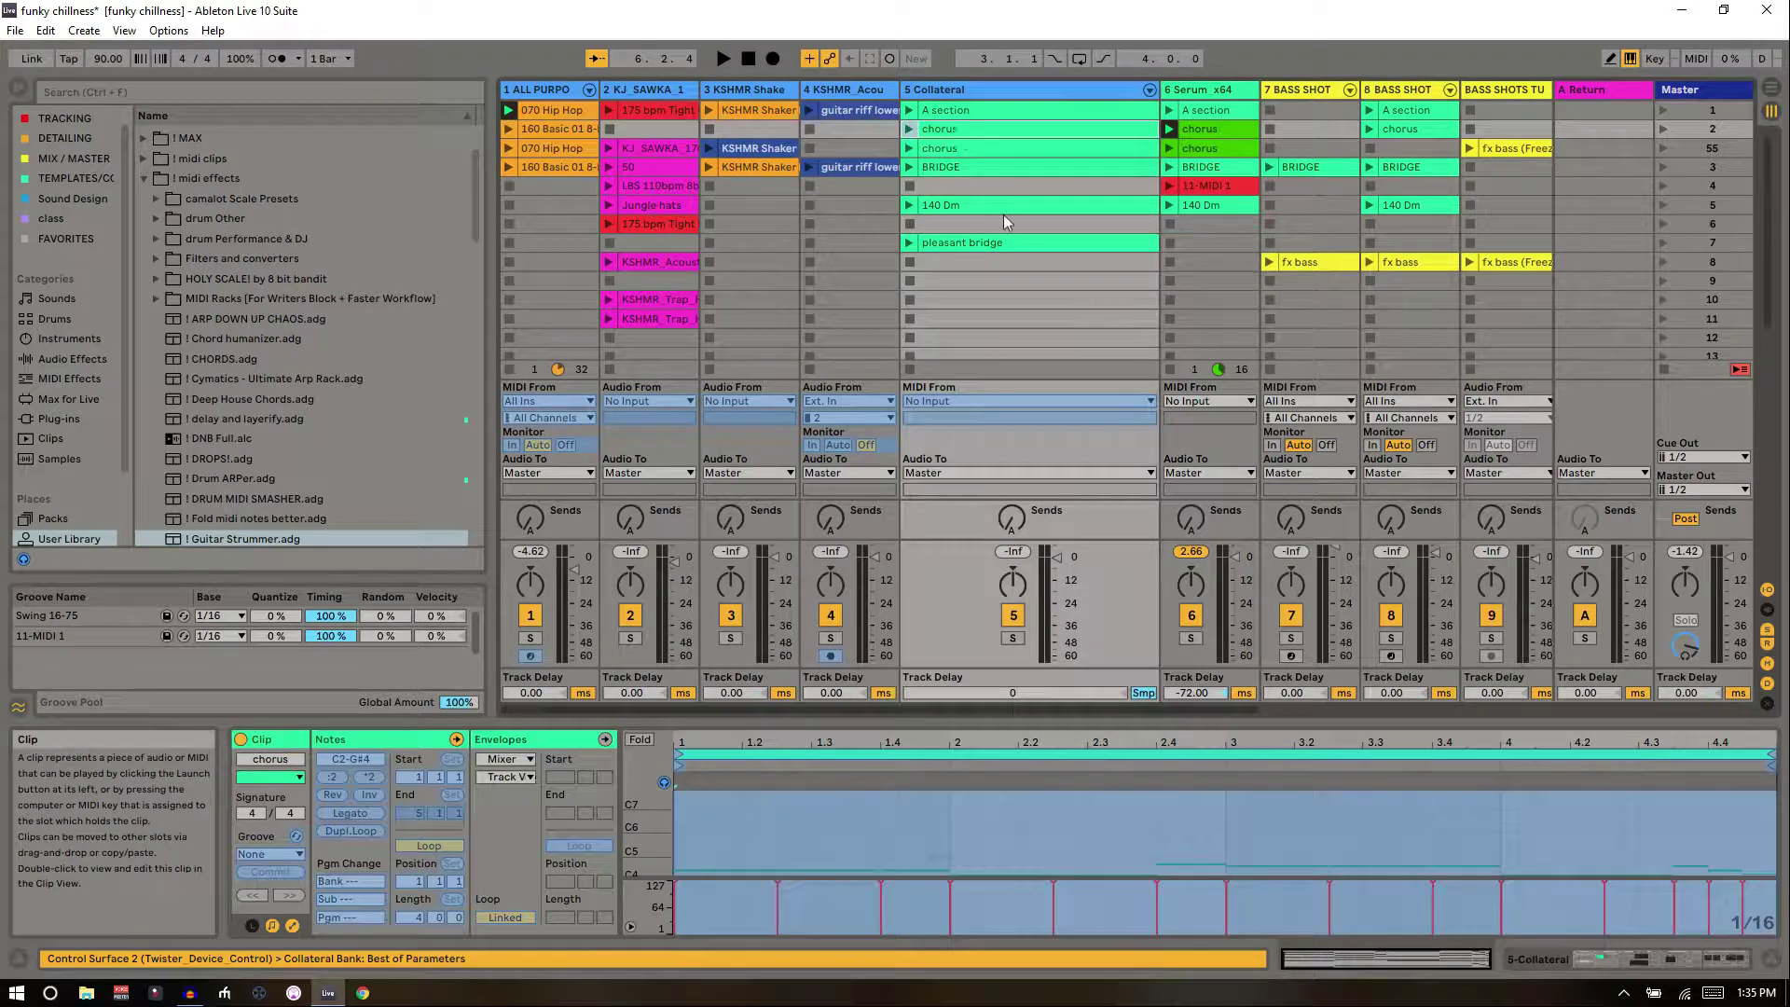
scroll(958, 813, down, 5)
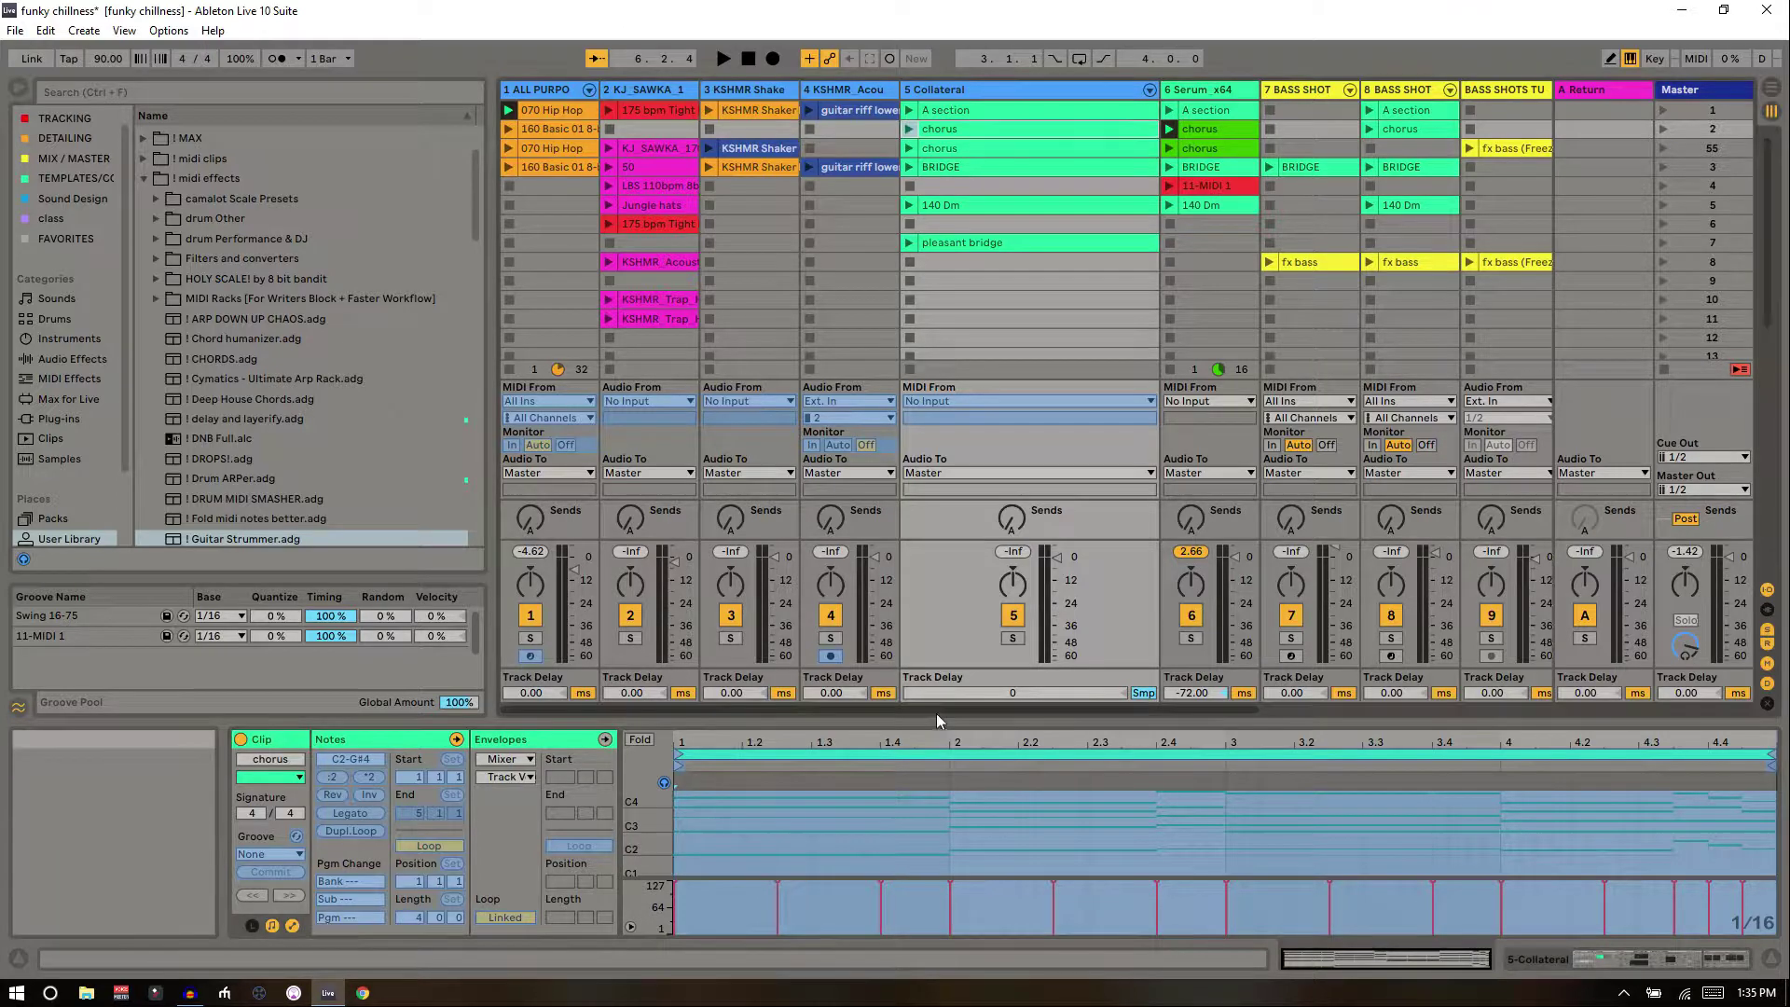
drag(936, 716, 919, 580)
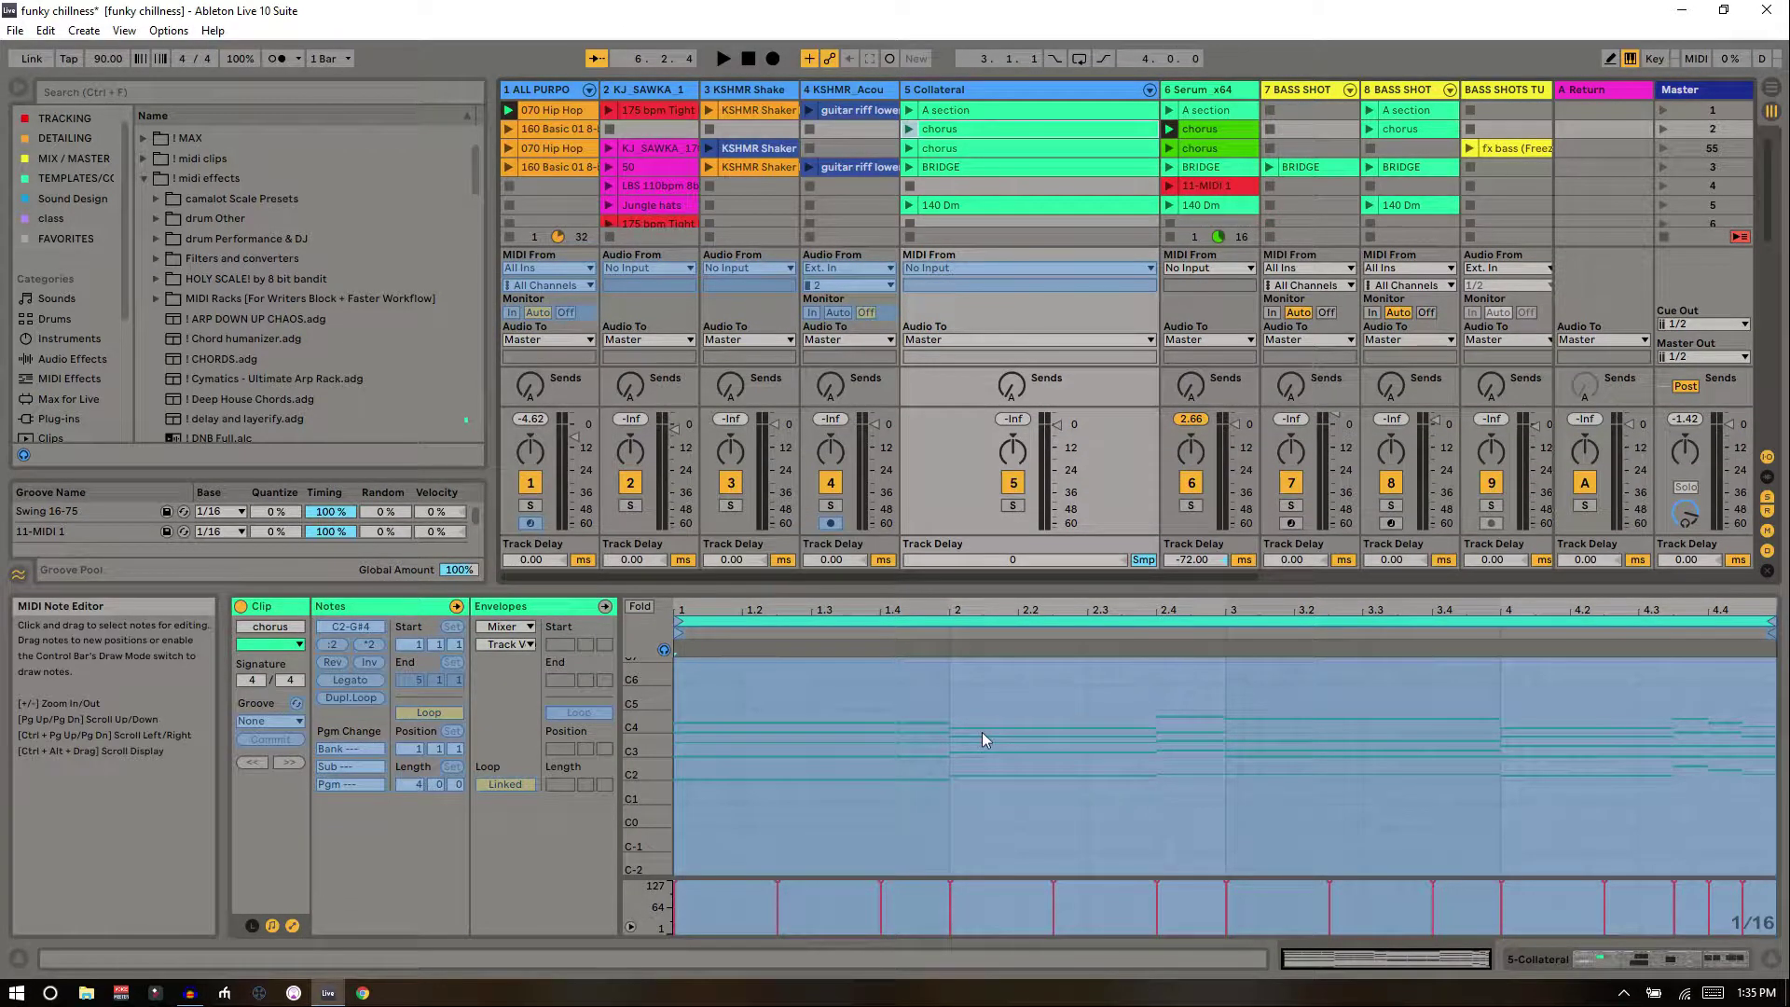
- Turn on the Arpeggiator ahead of the Serum track's Guitar Strummer rack and check its Style options, keeping Down
click(1204, 129)
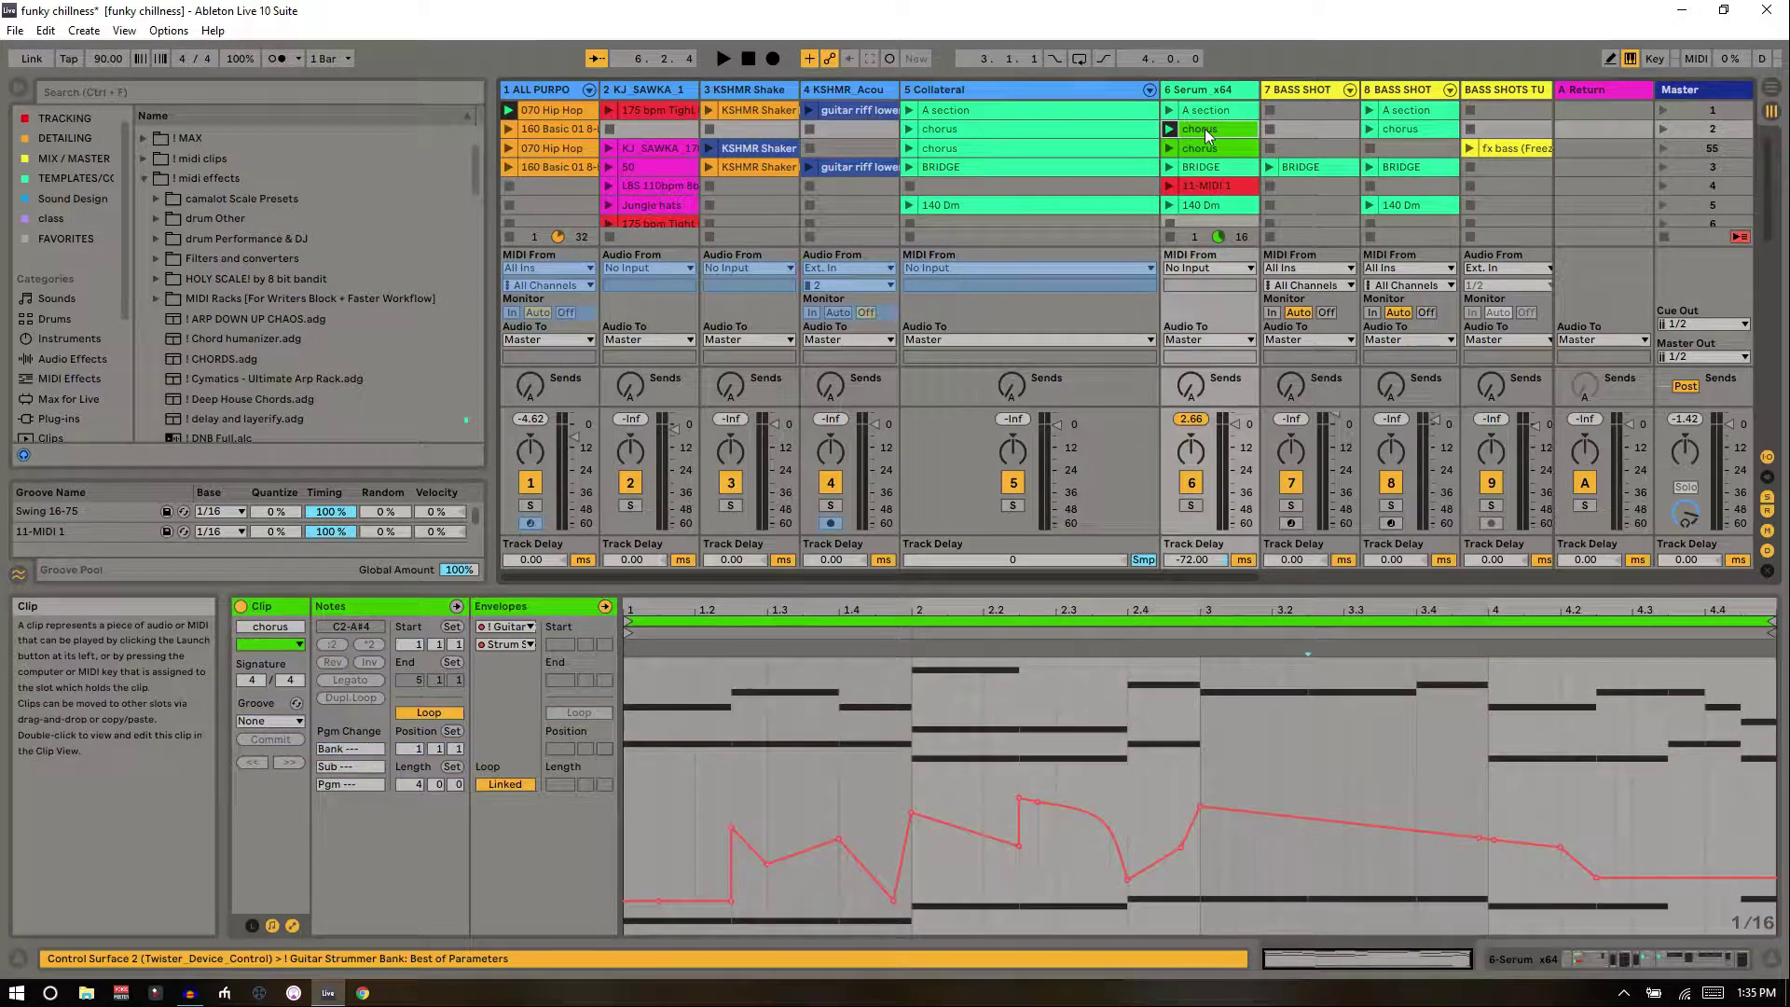
key(shift+Tab)
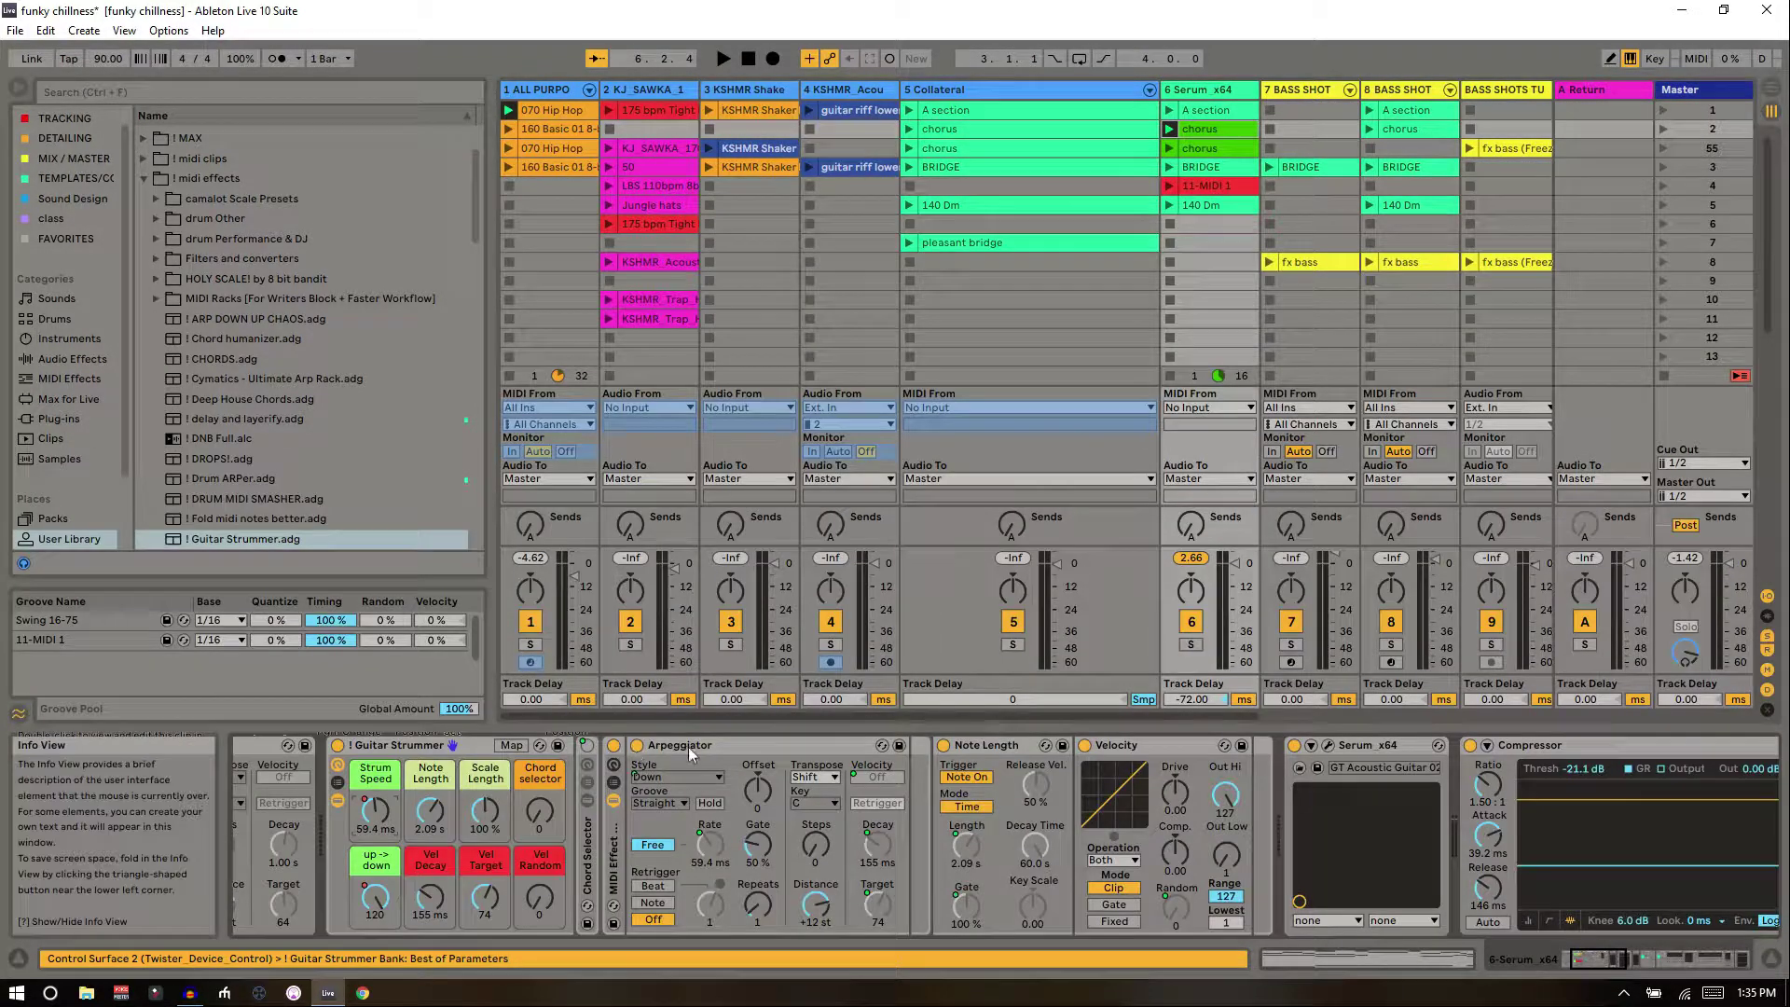
scroll(688, 747, up, 1)
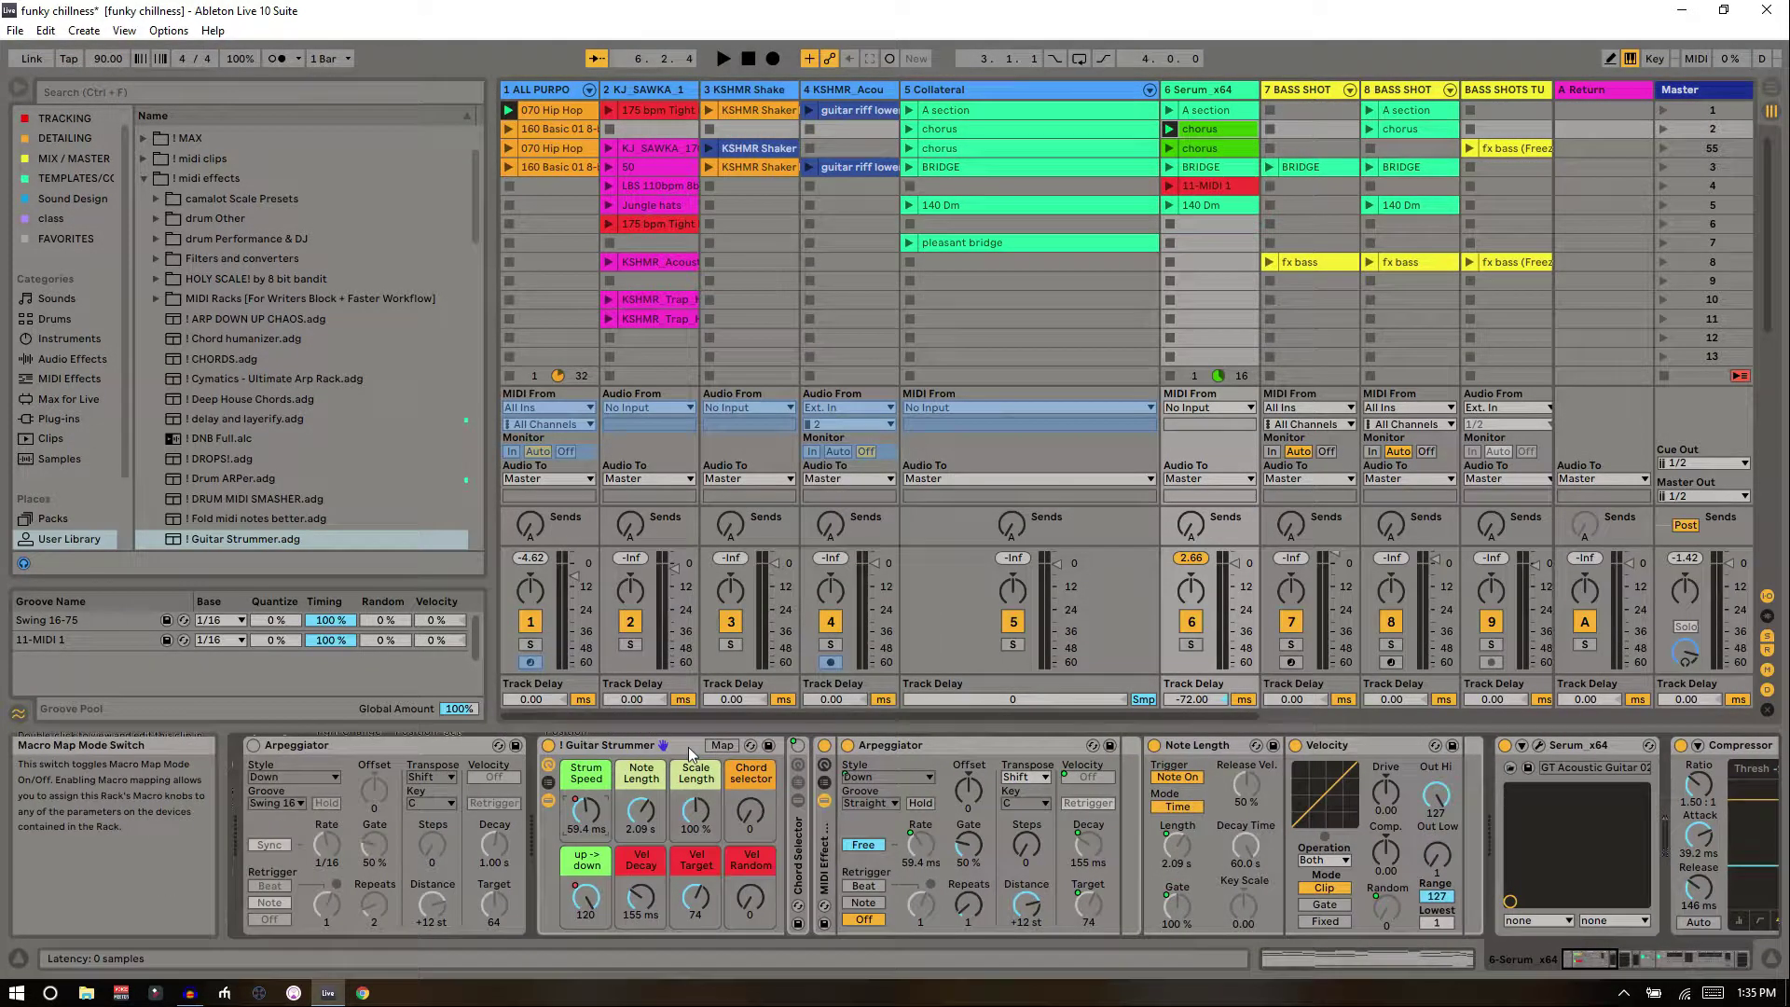
click(253, 745)
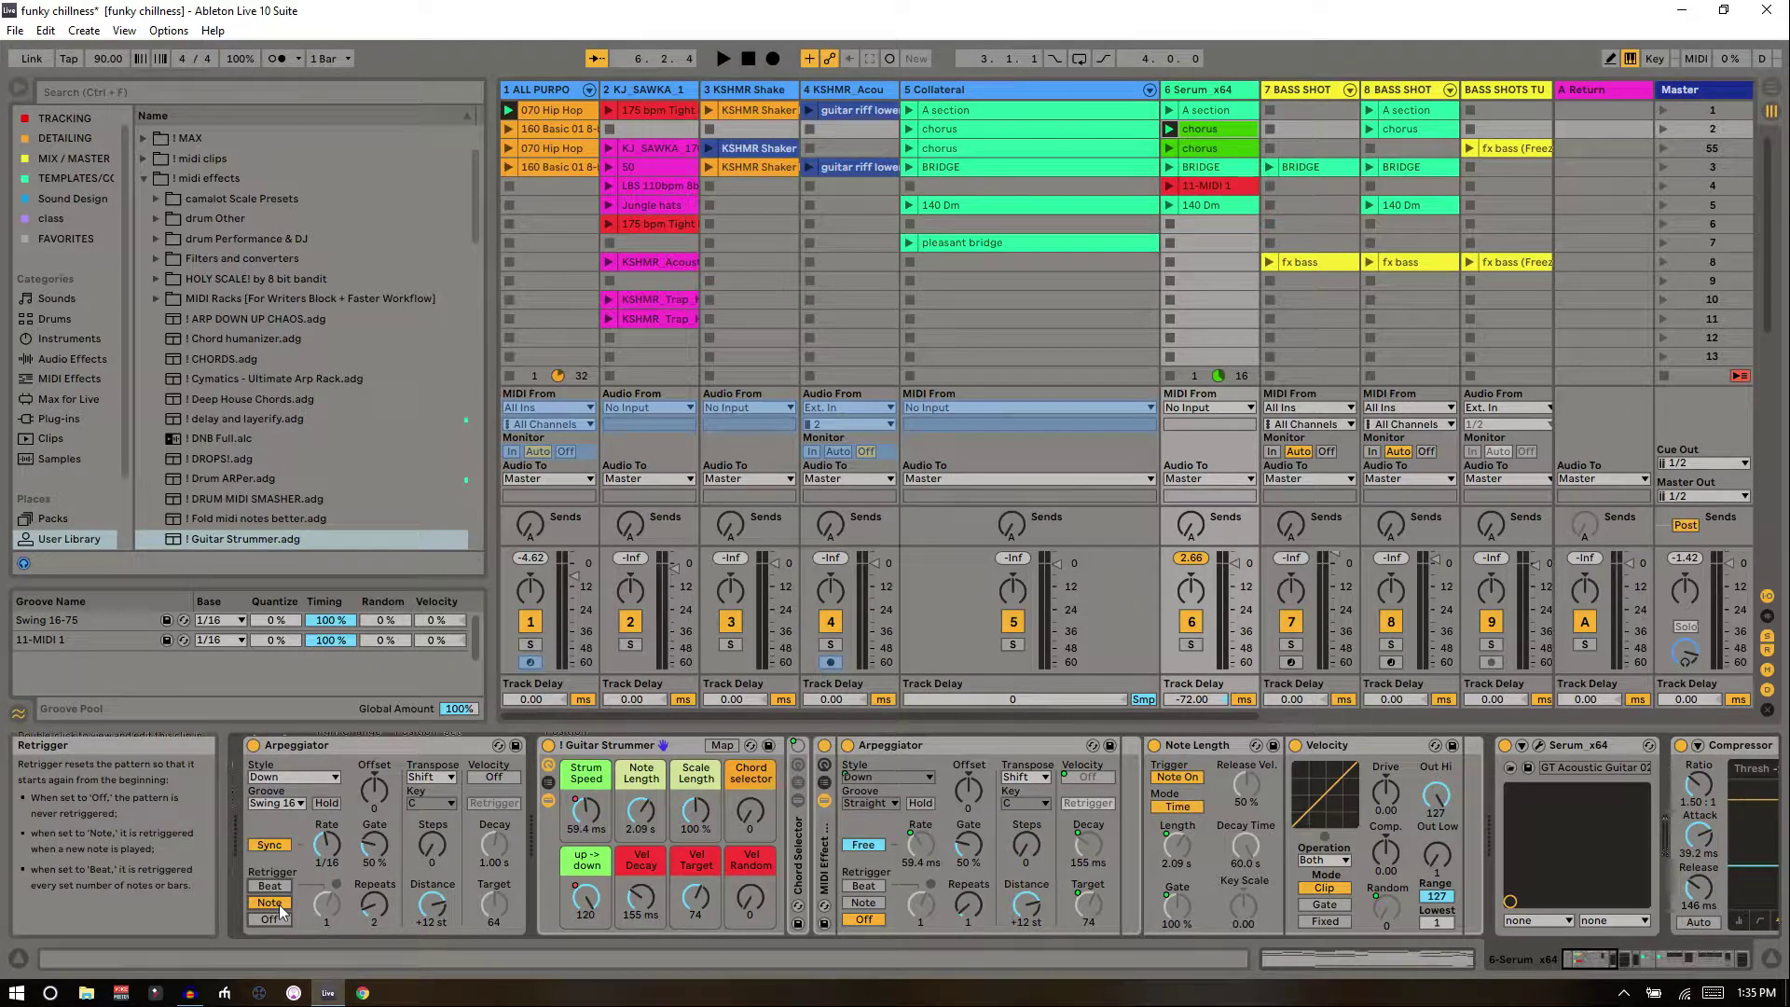
click(276, 777)
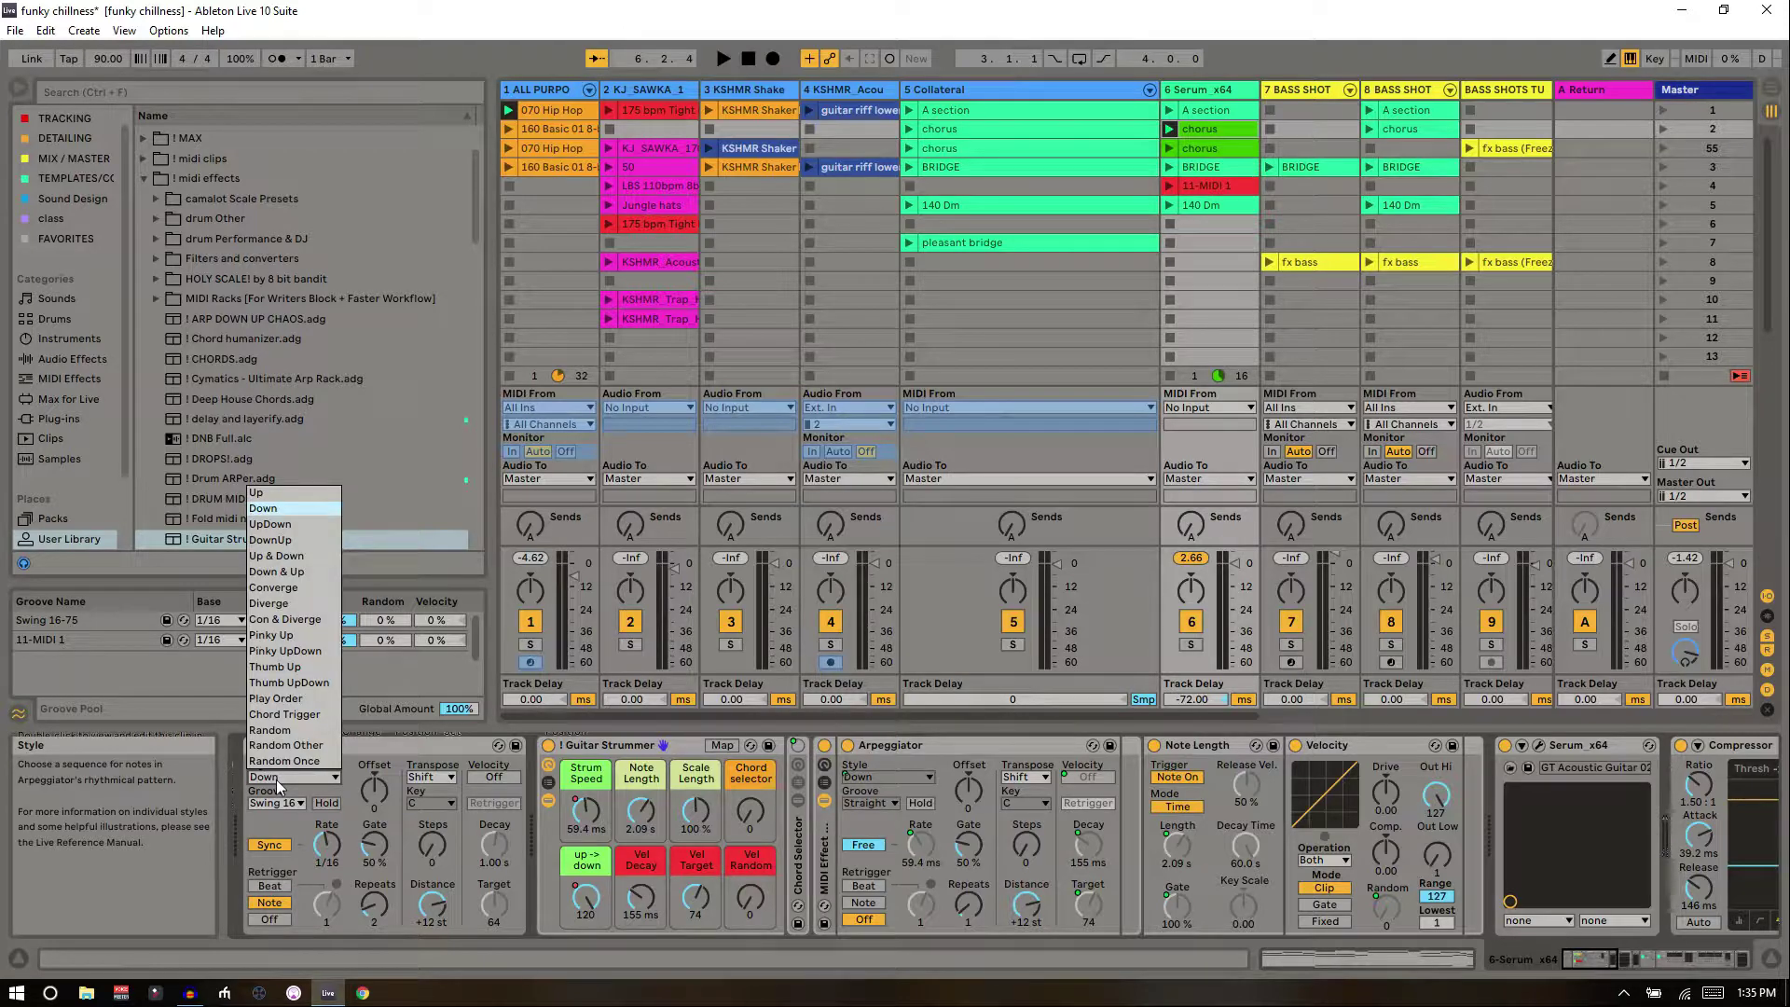
click(276, 779)
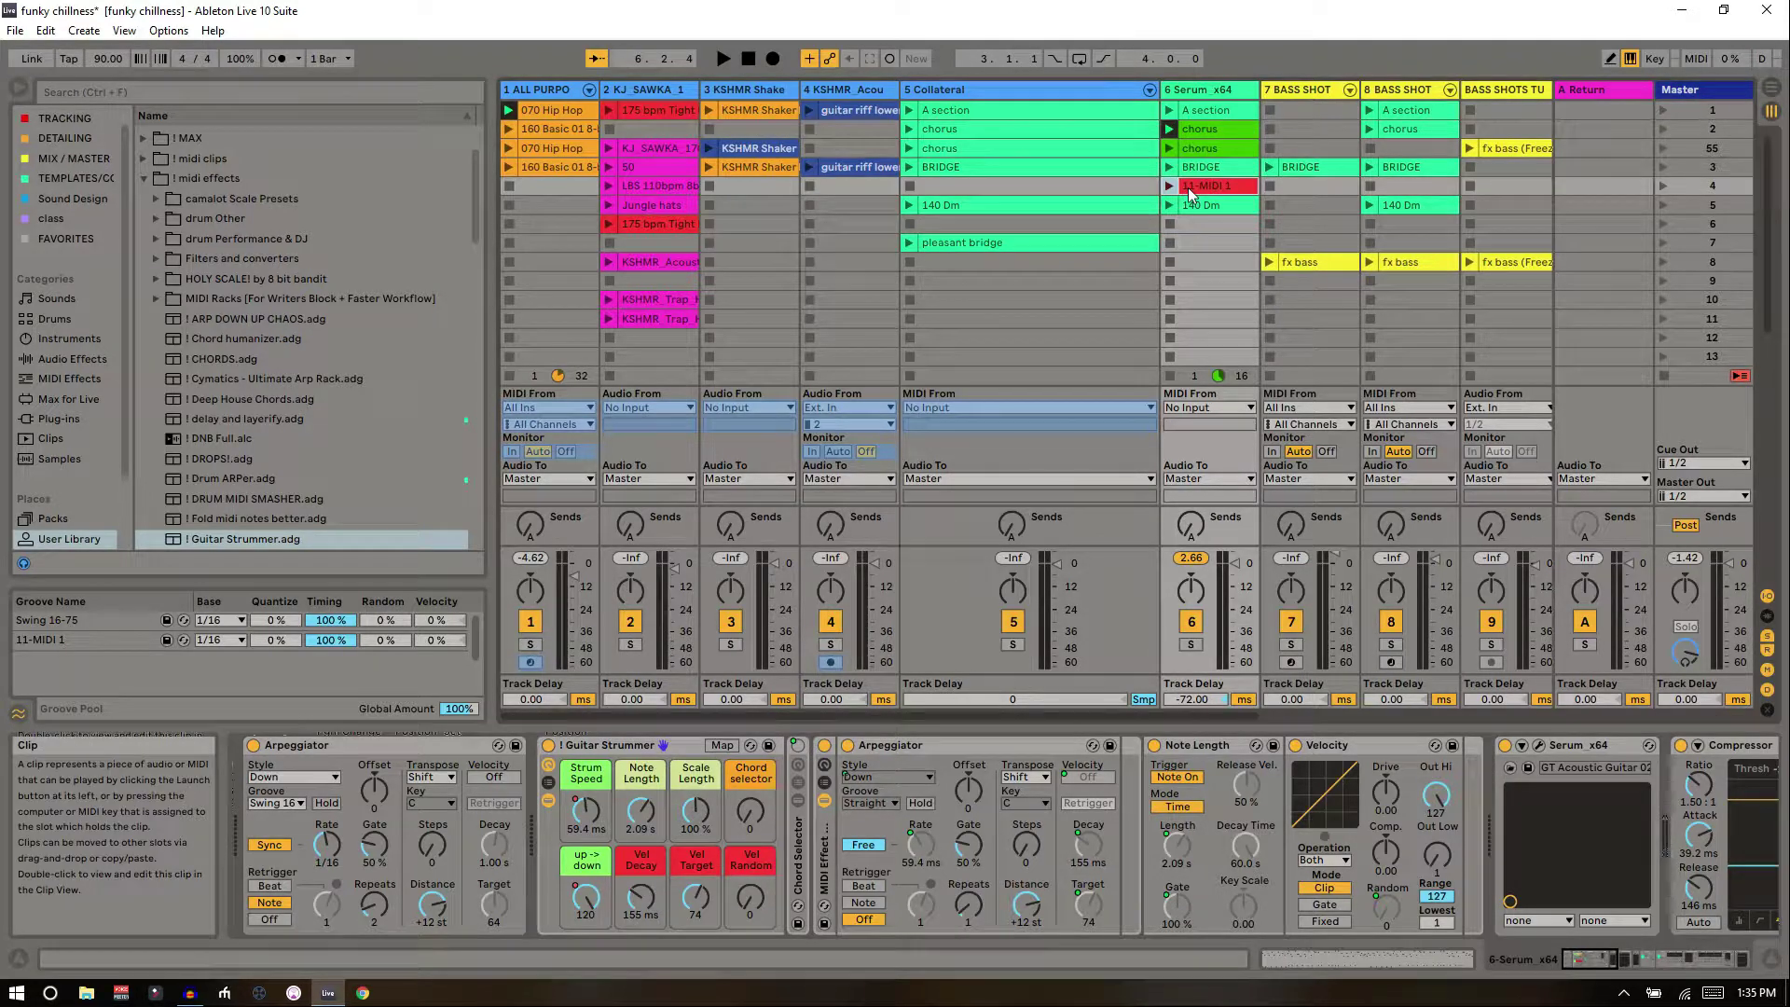
- Open and launch the Serum track's 11-MIDI 1 clip, and turn off the Arpeggiator ahead of the Guitar Strummer rack
double_click(1205, 127)
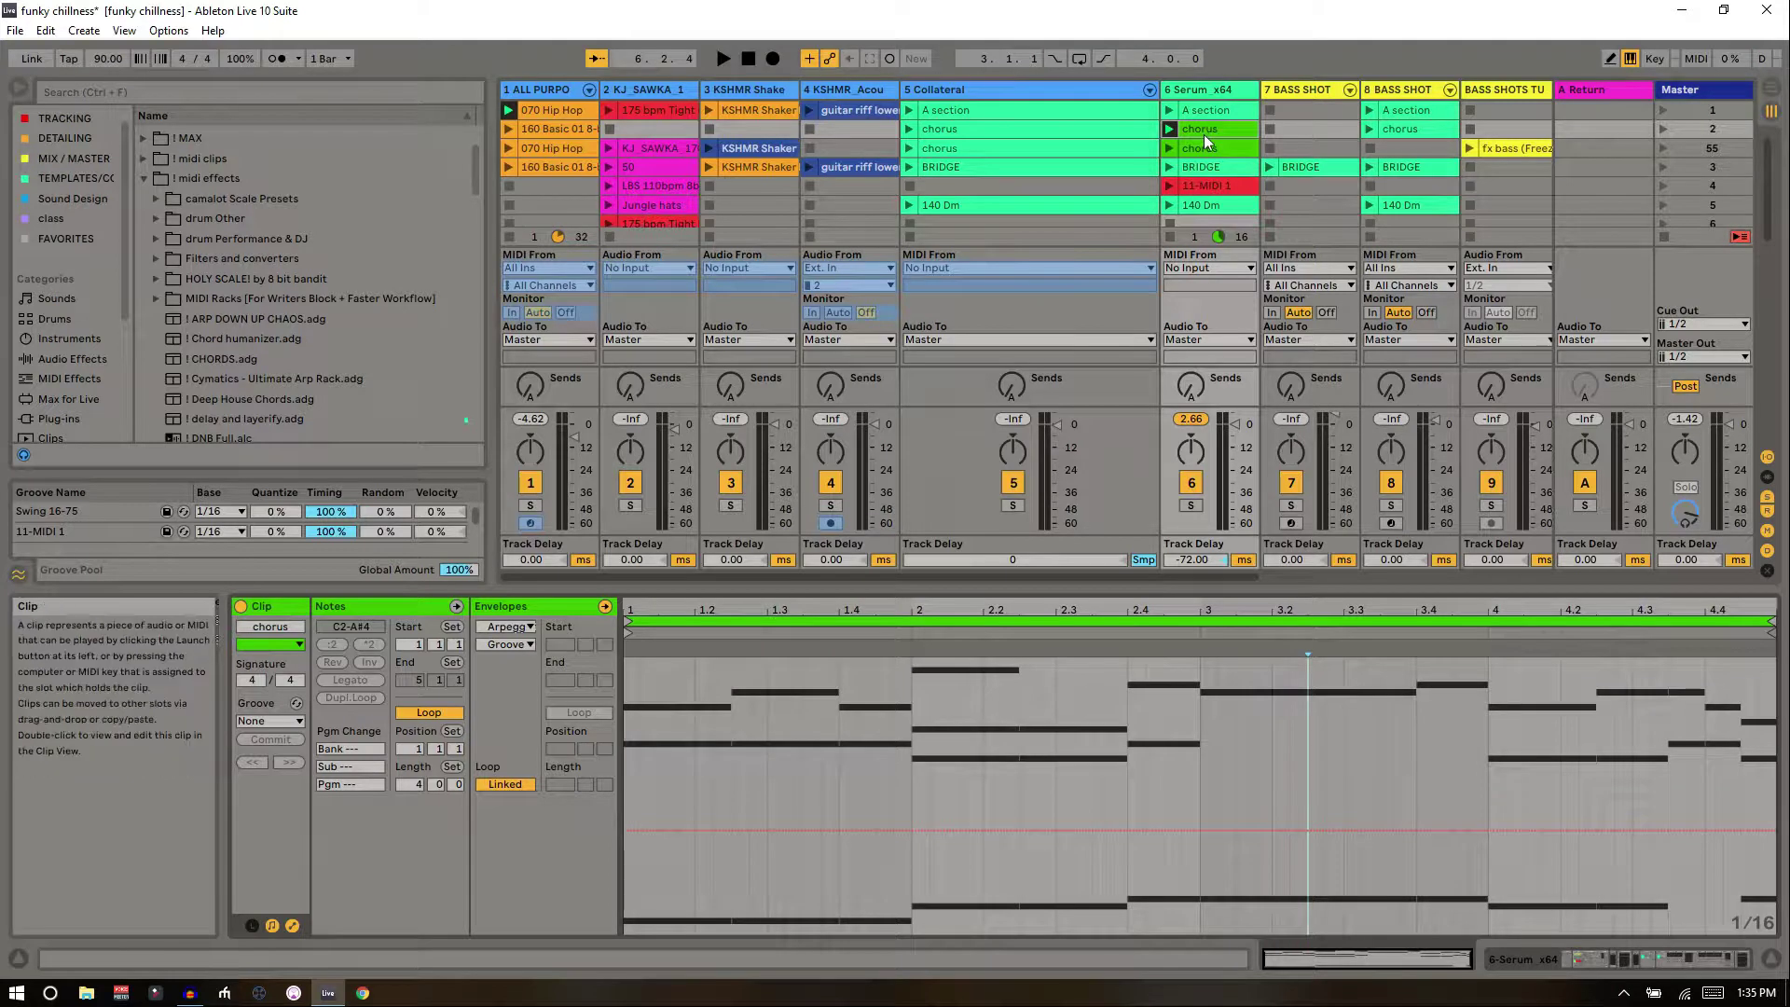
click(1214, 187)
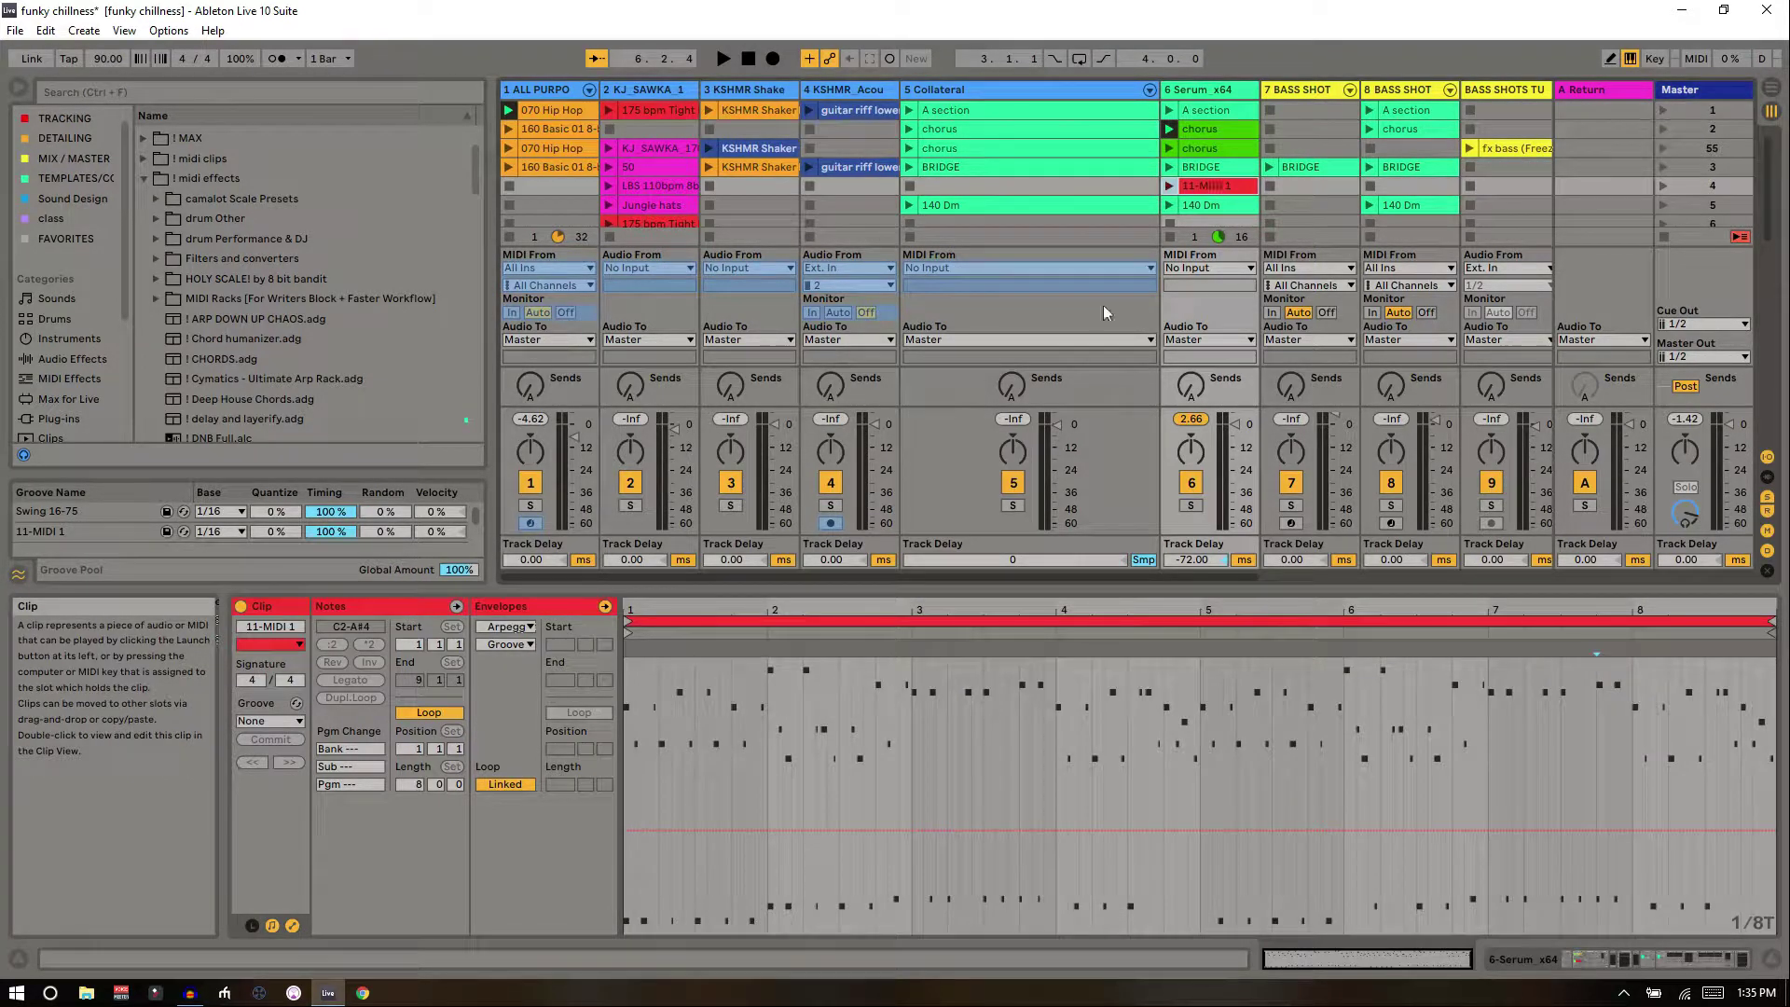
click(1169, 185)
key(space)
key(shift+Tab)
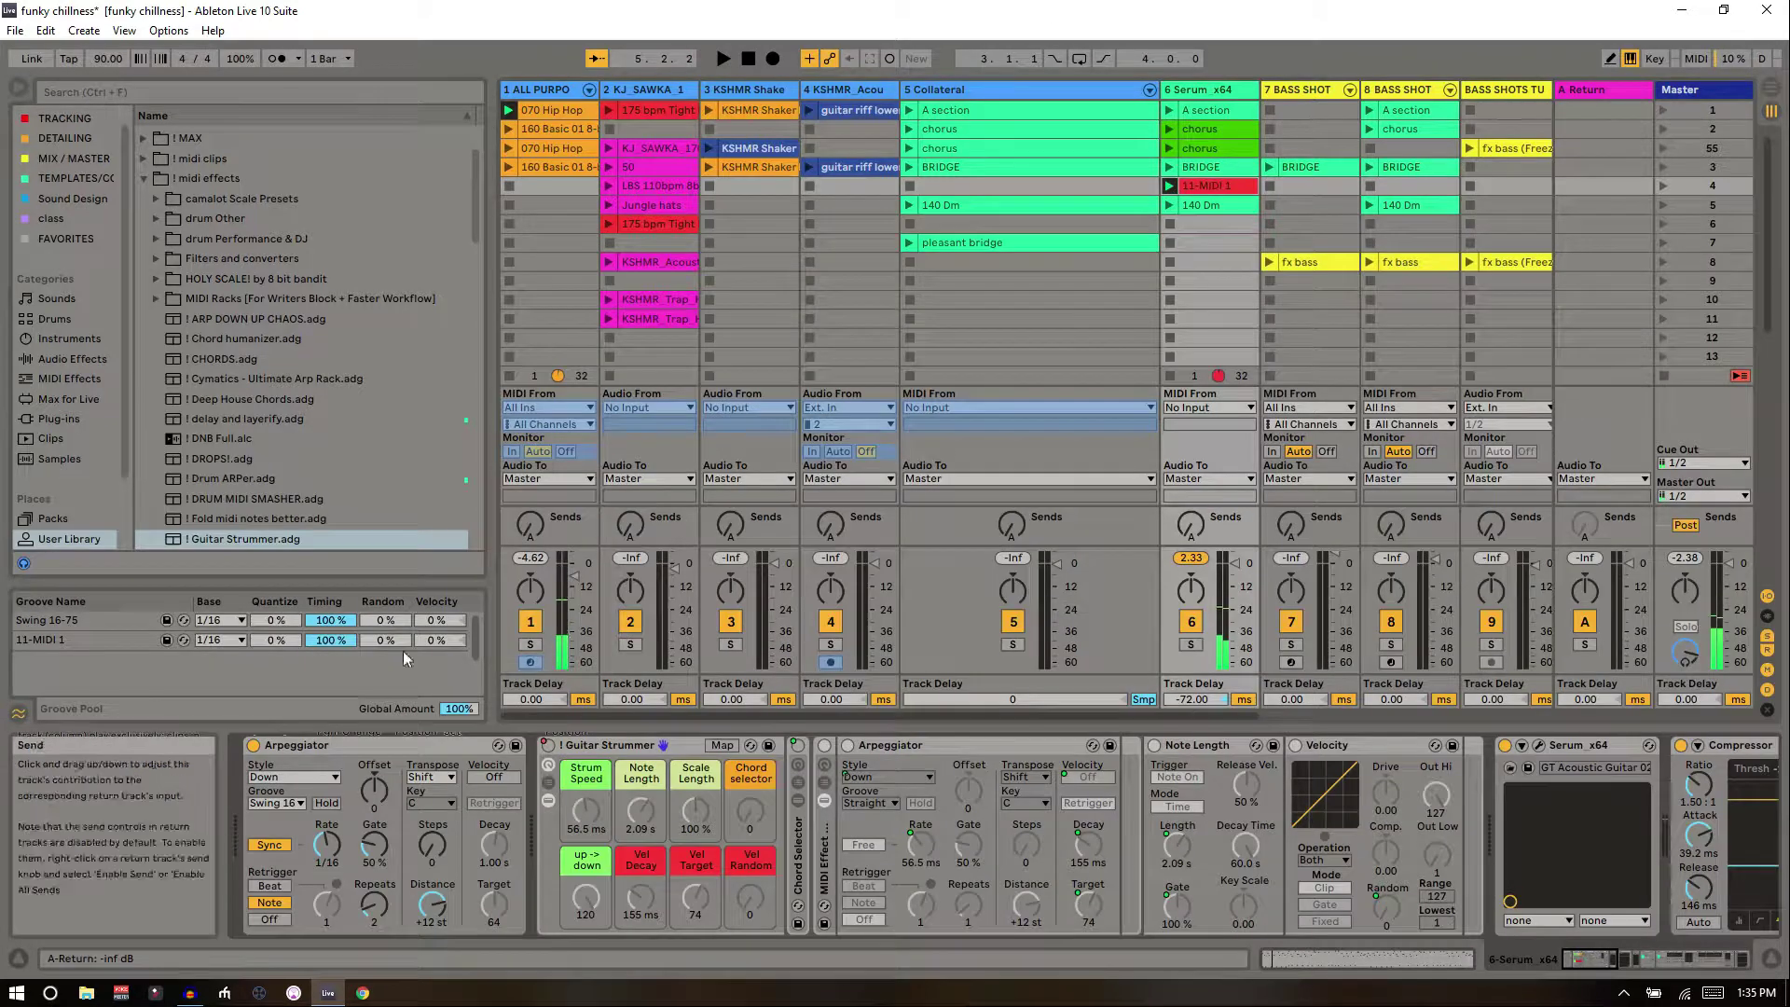
key(space)
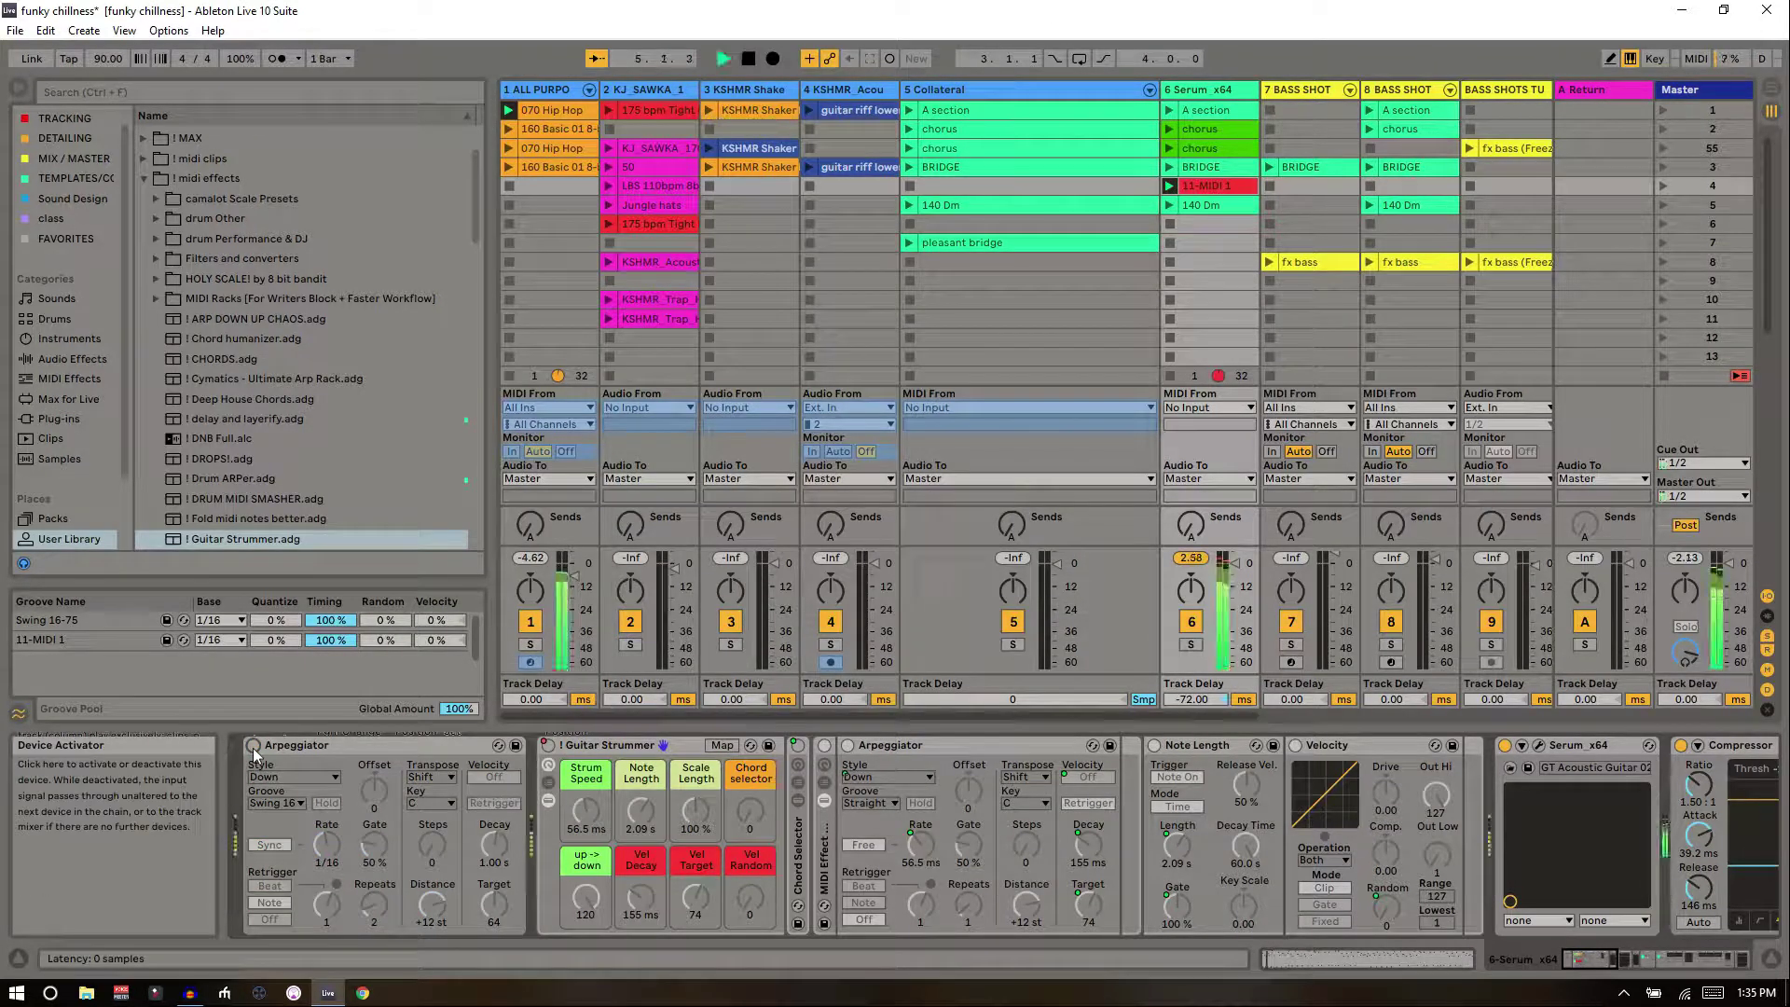
- Reset the Serum track's delay to 0 ms and replay the 11-MIDI 1 clip
key(shift+Tab)
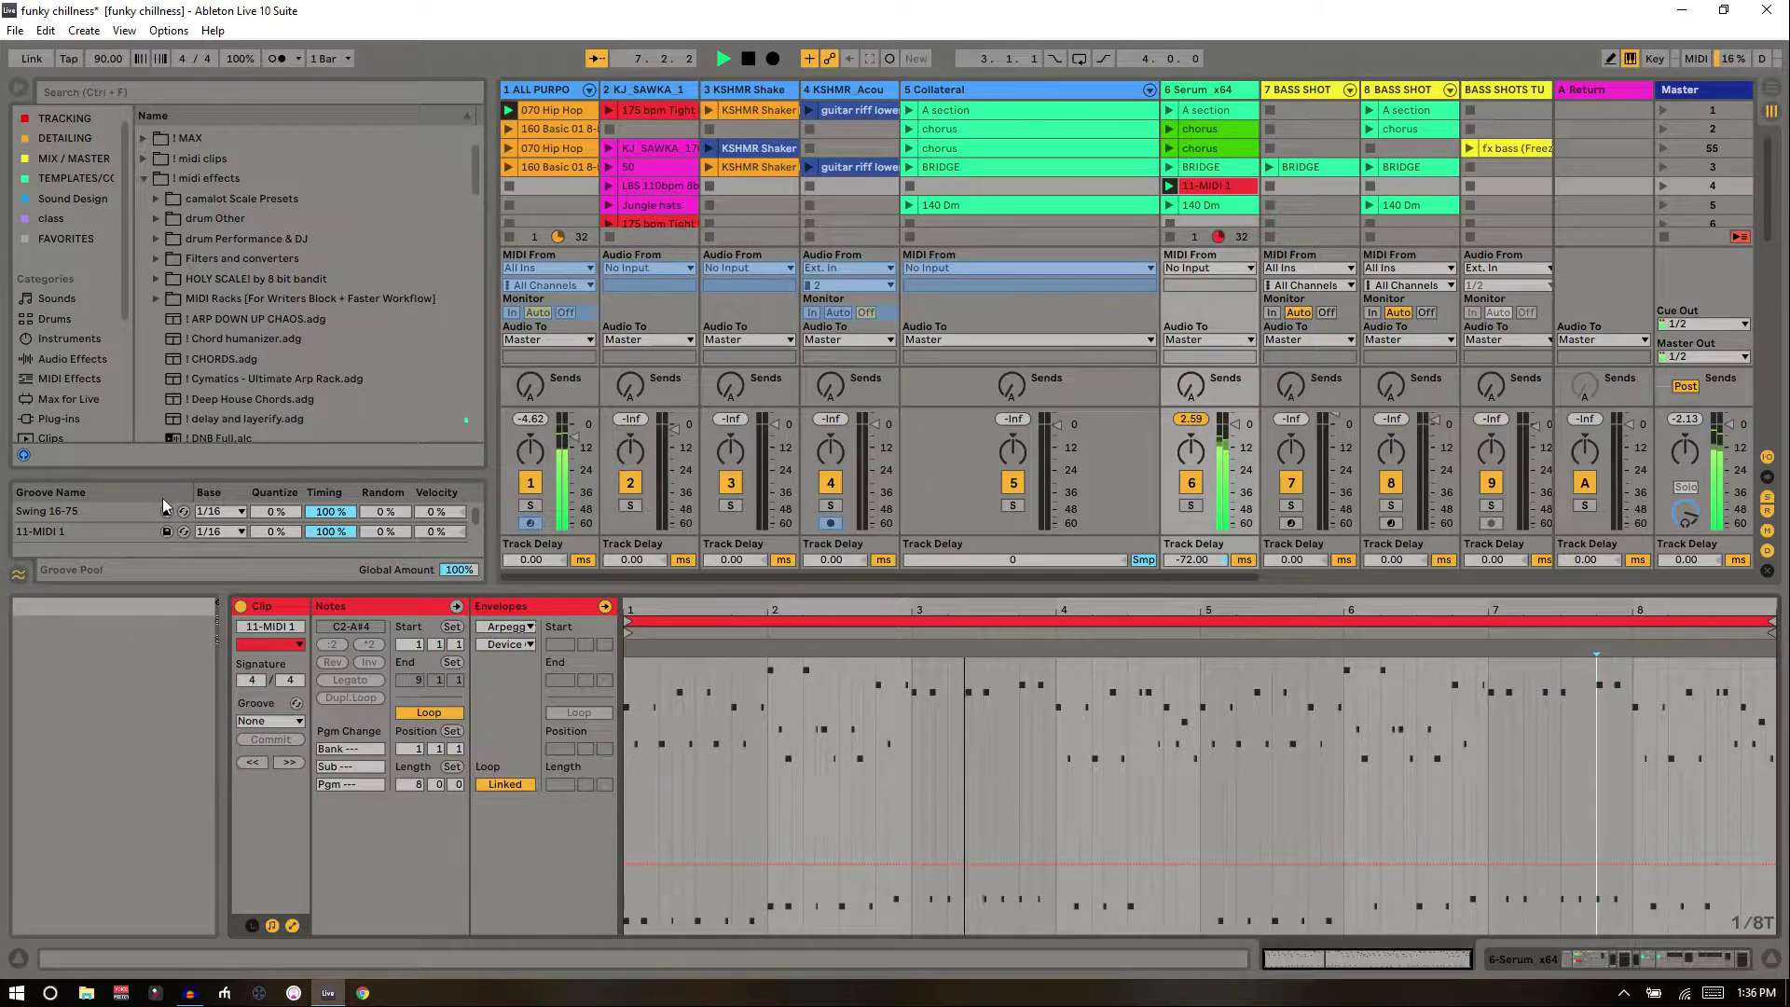
key(space)
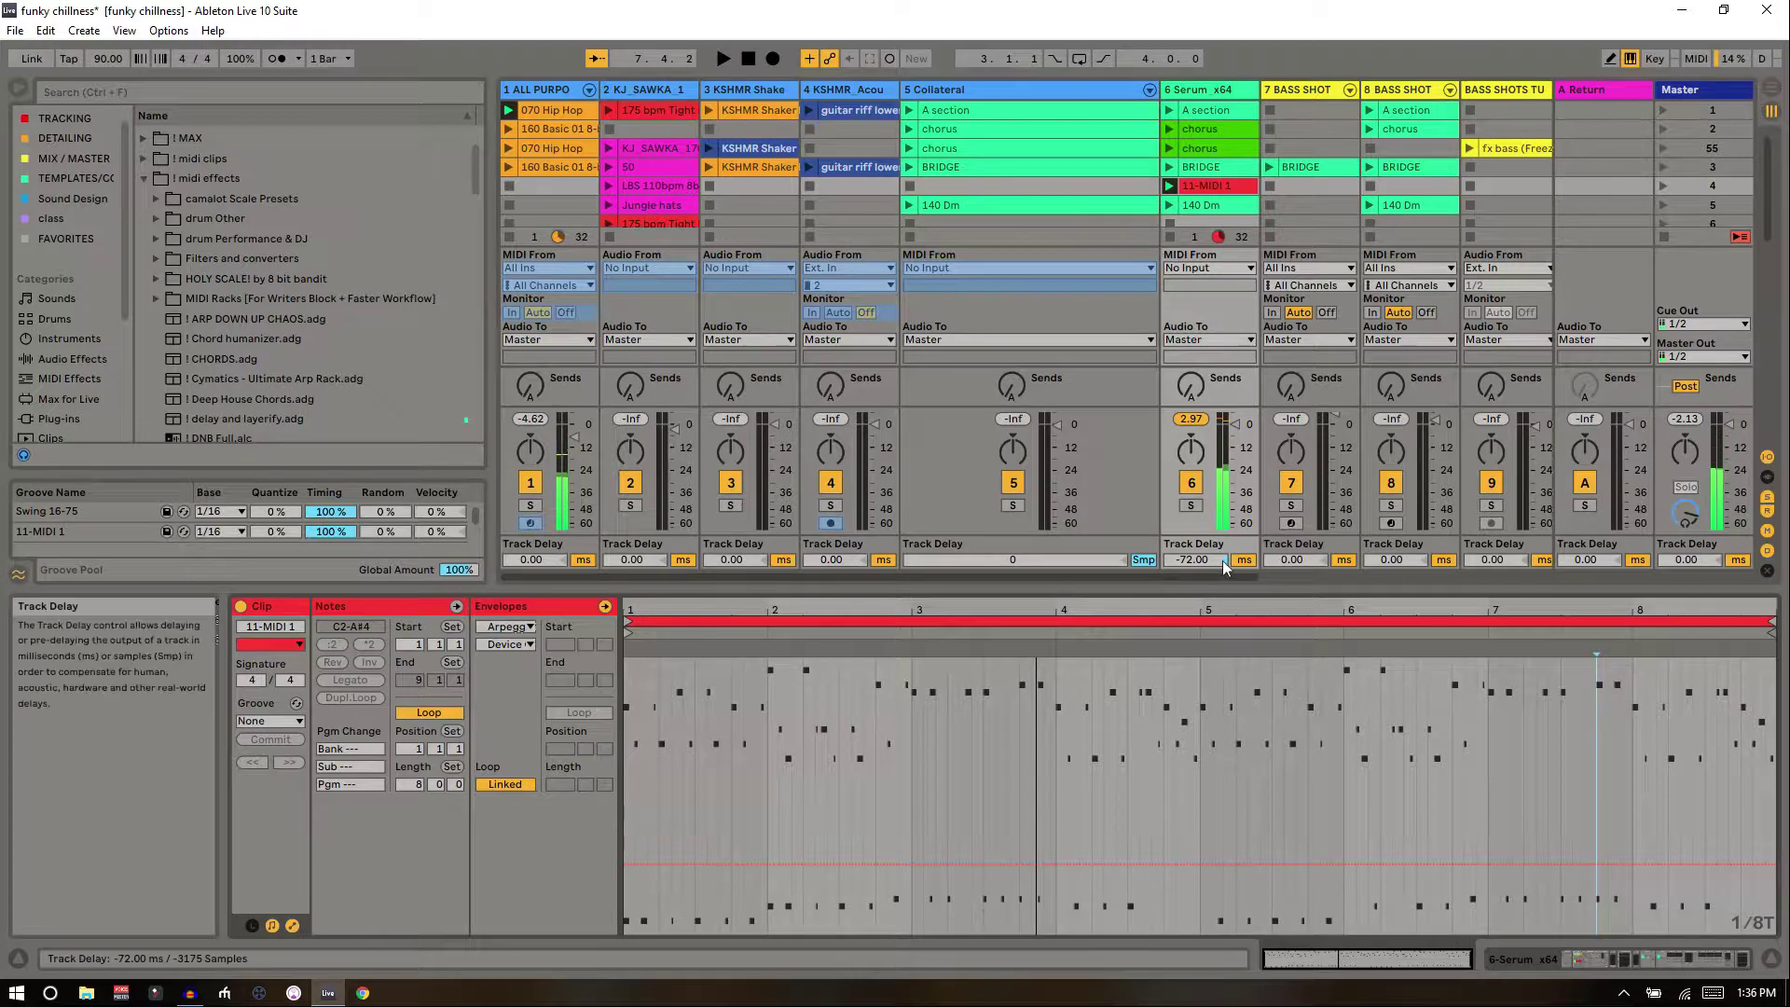
click(1222, 561)
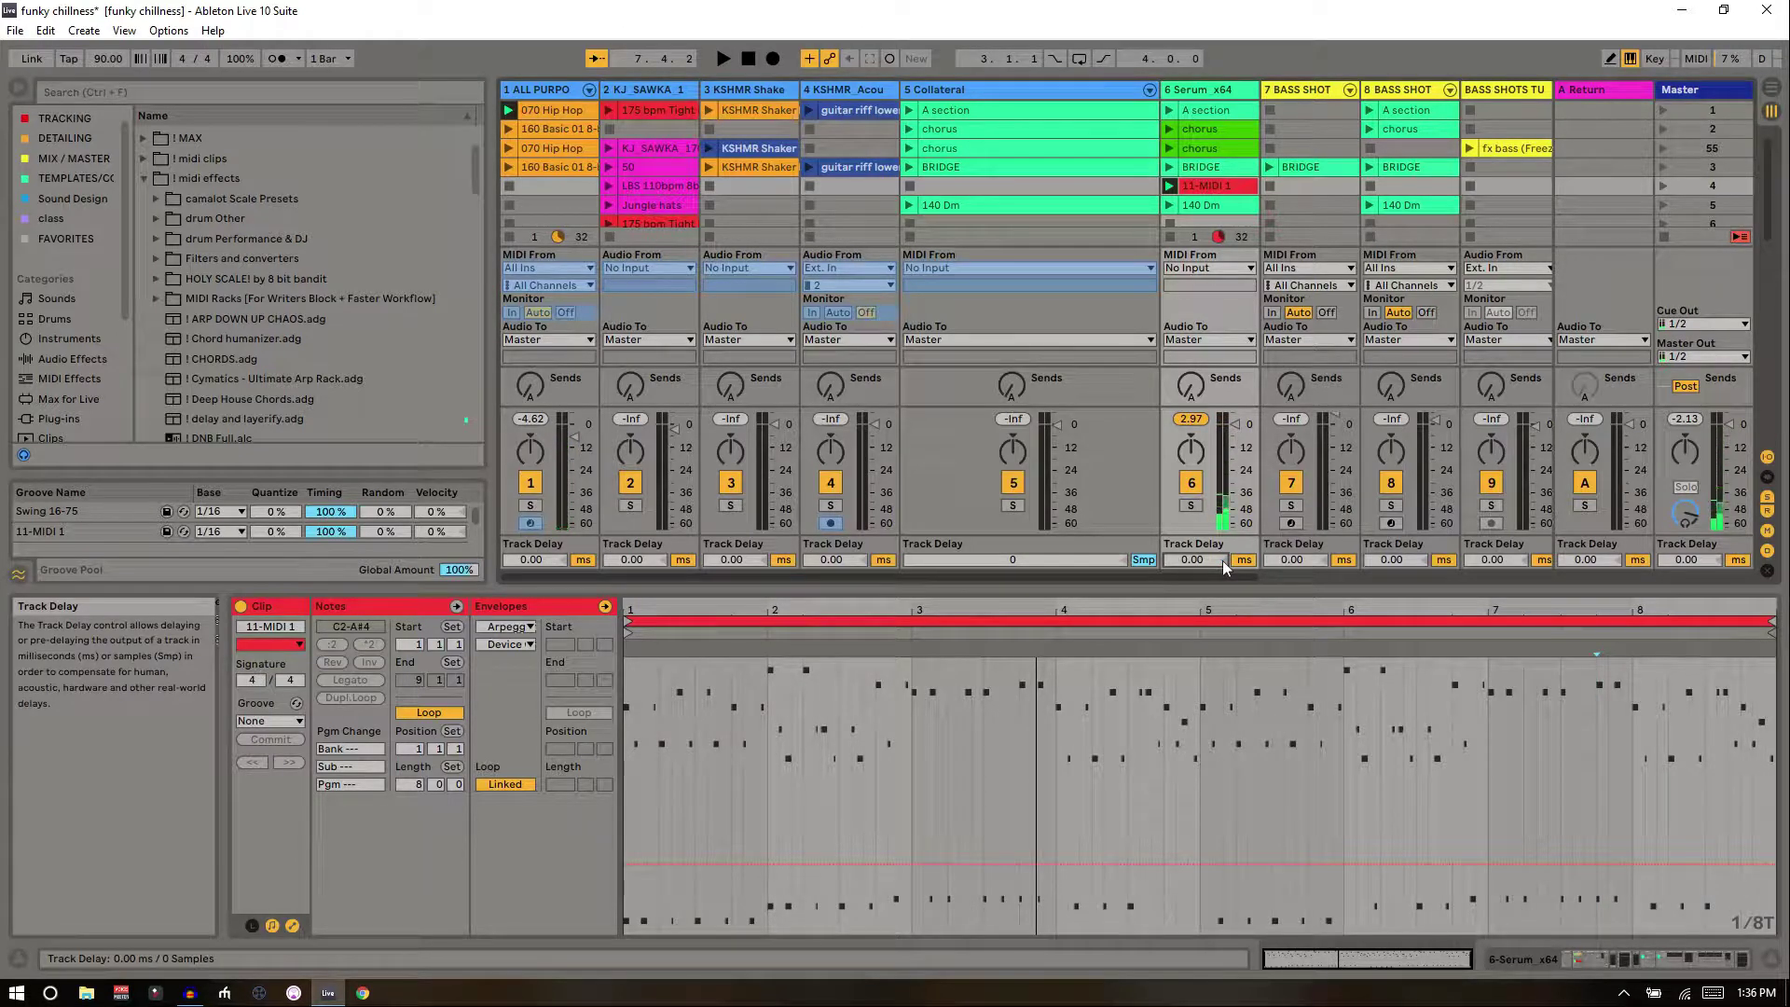
key(space)
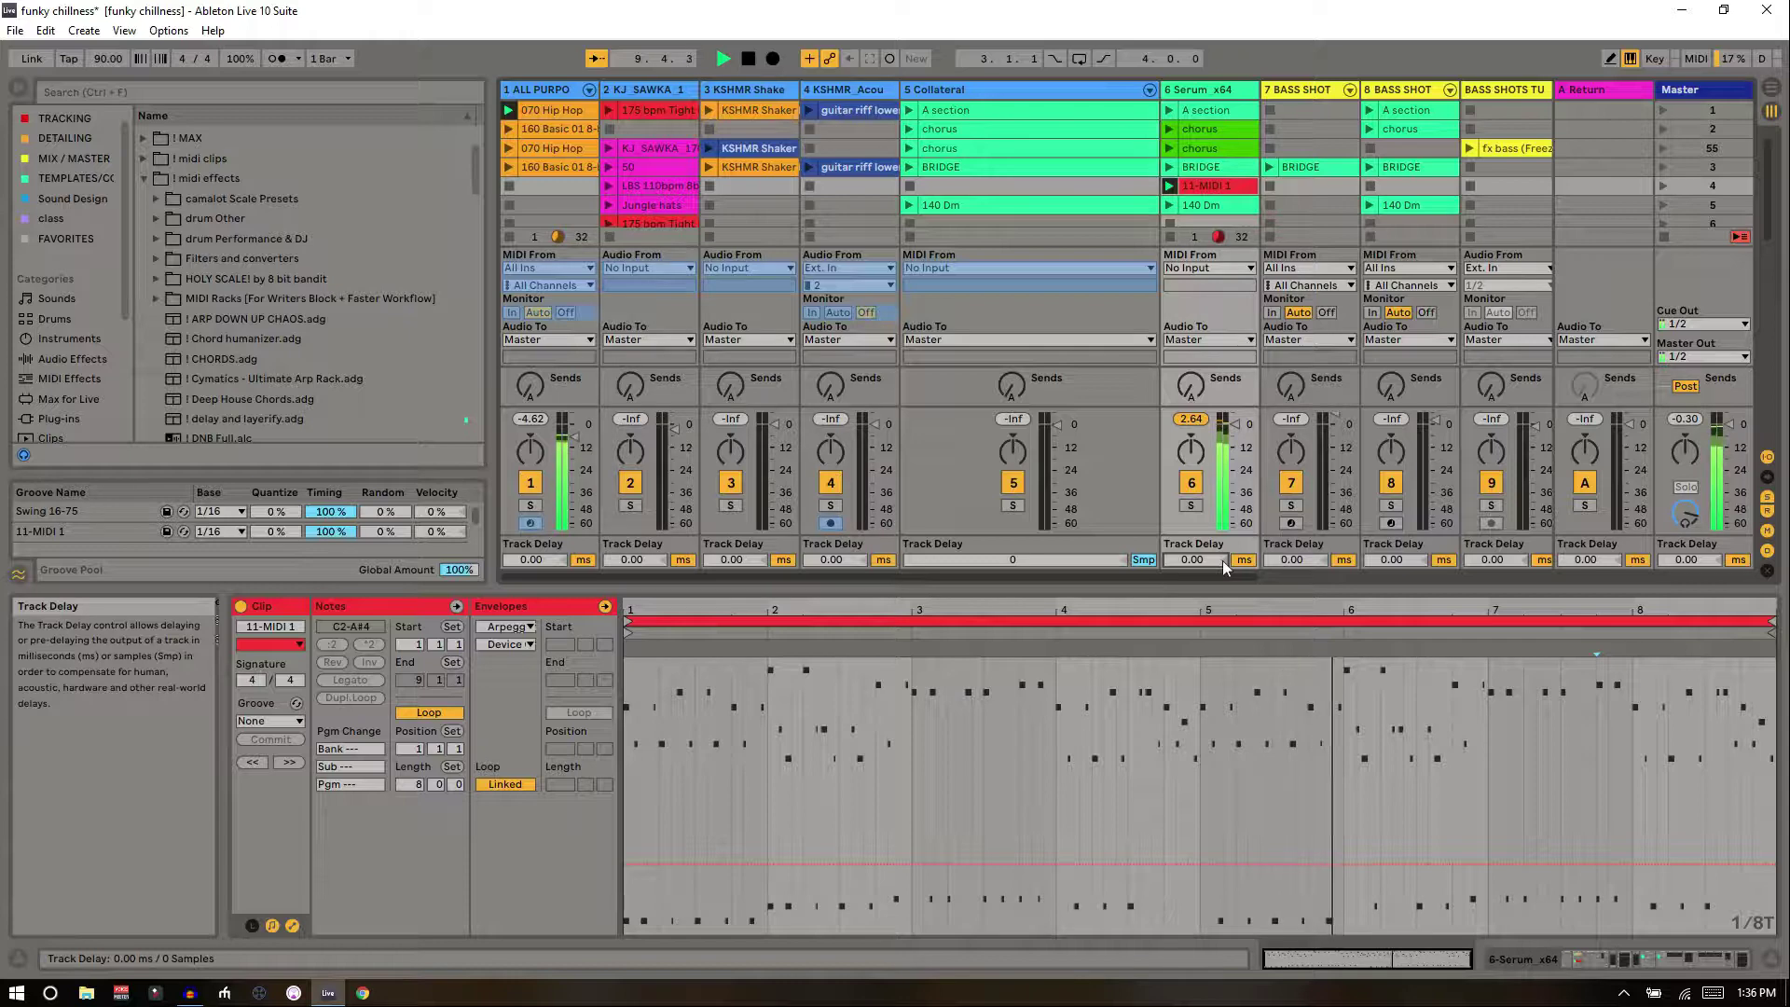
- Turn on the Serum track's Audio Effect Rack with the amp and dry chains, and try the following rack on and off
key(shift+Tab)
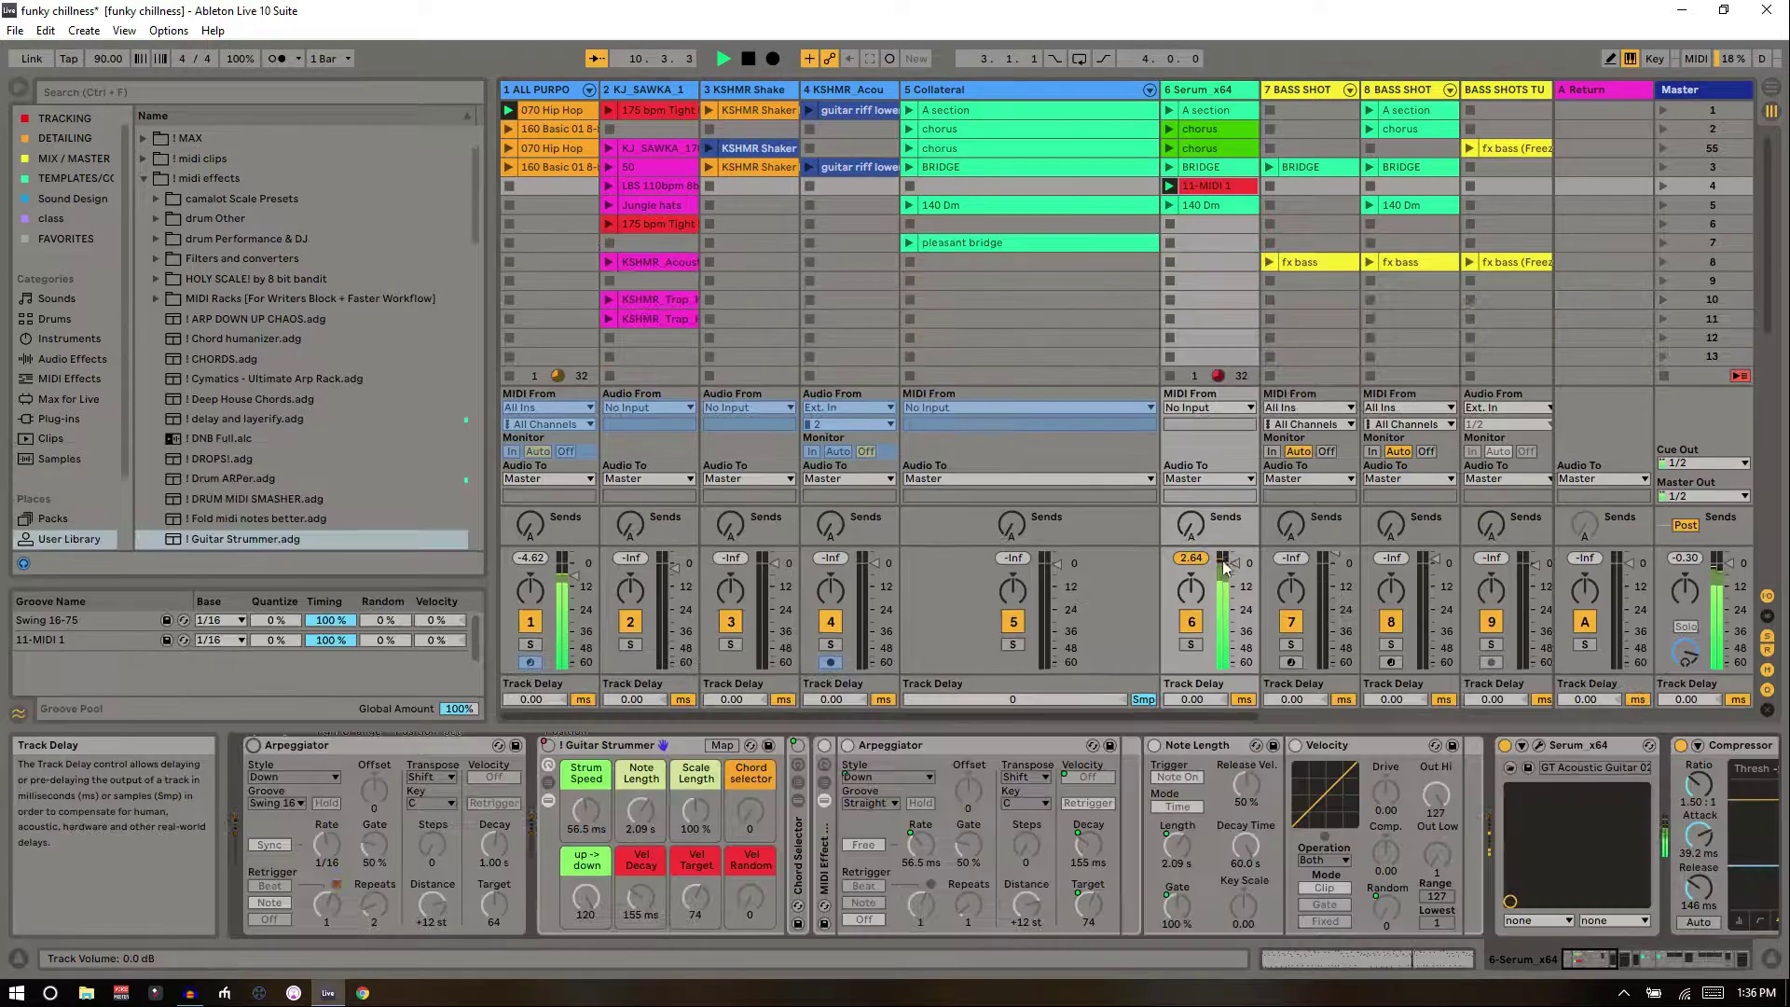
scroll(1396, 766, down, 10)
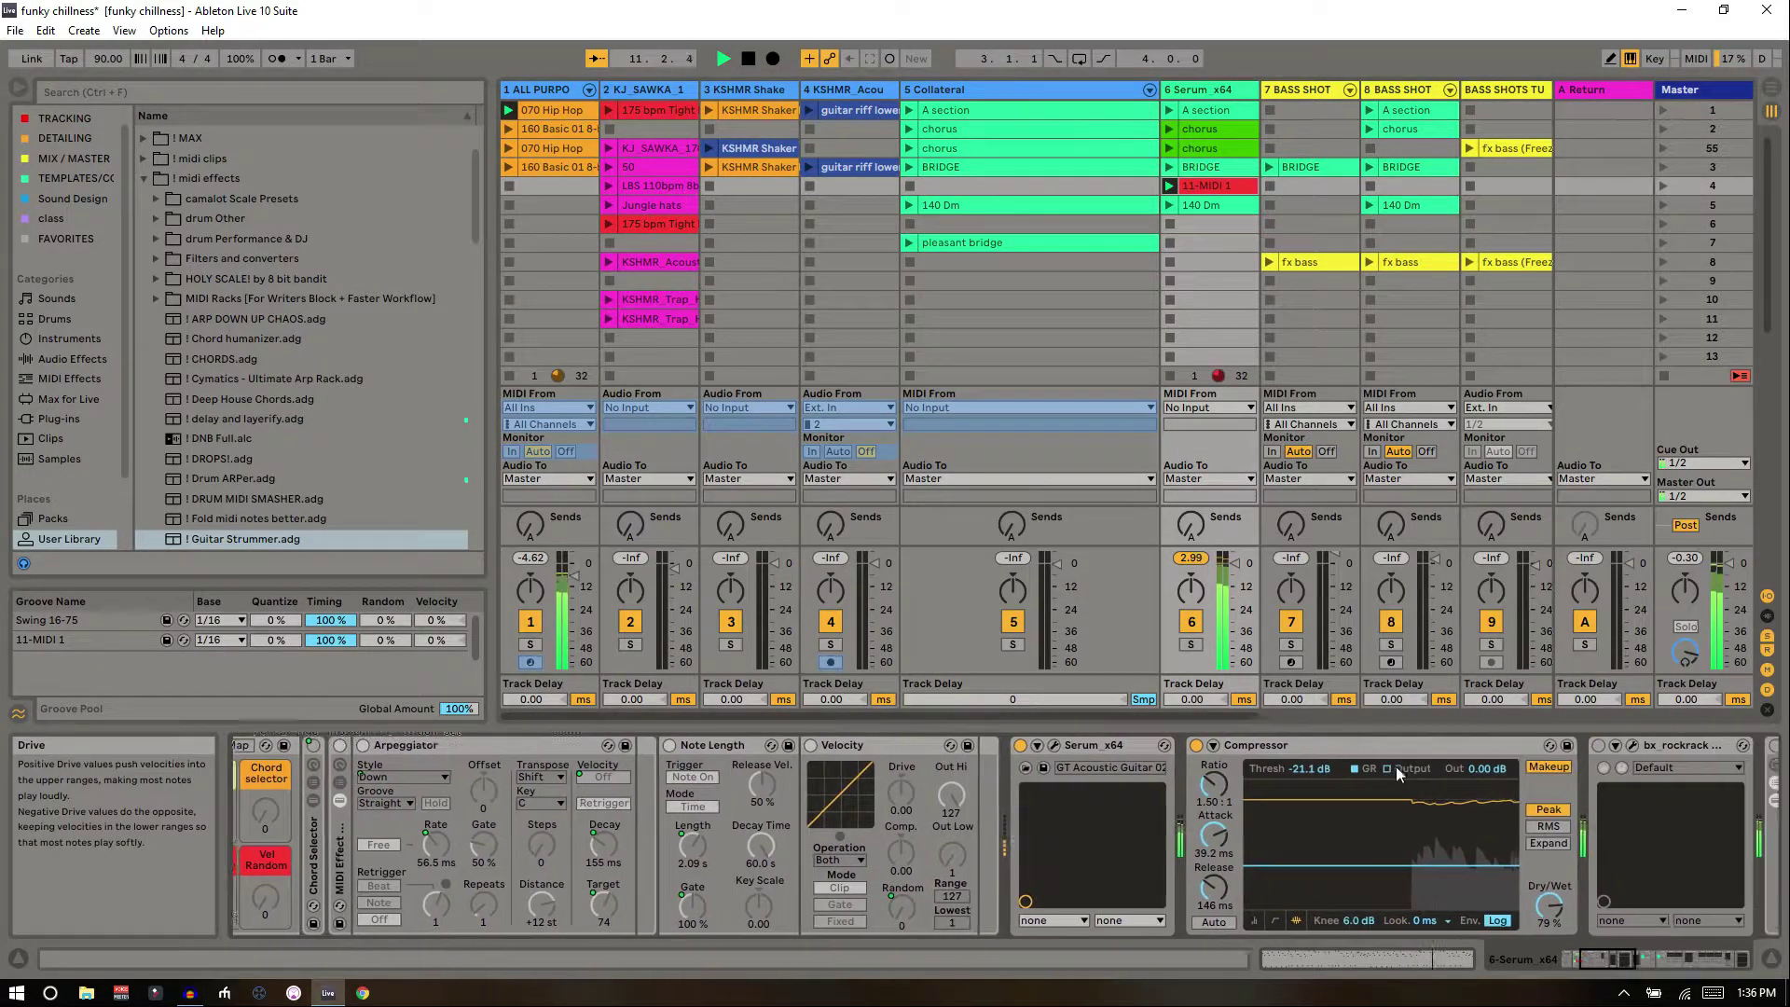
scroll(1395, 766, down, 8)
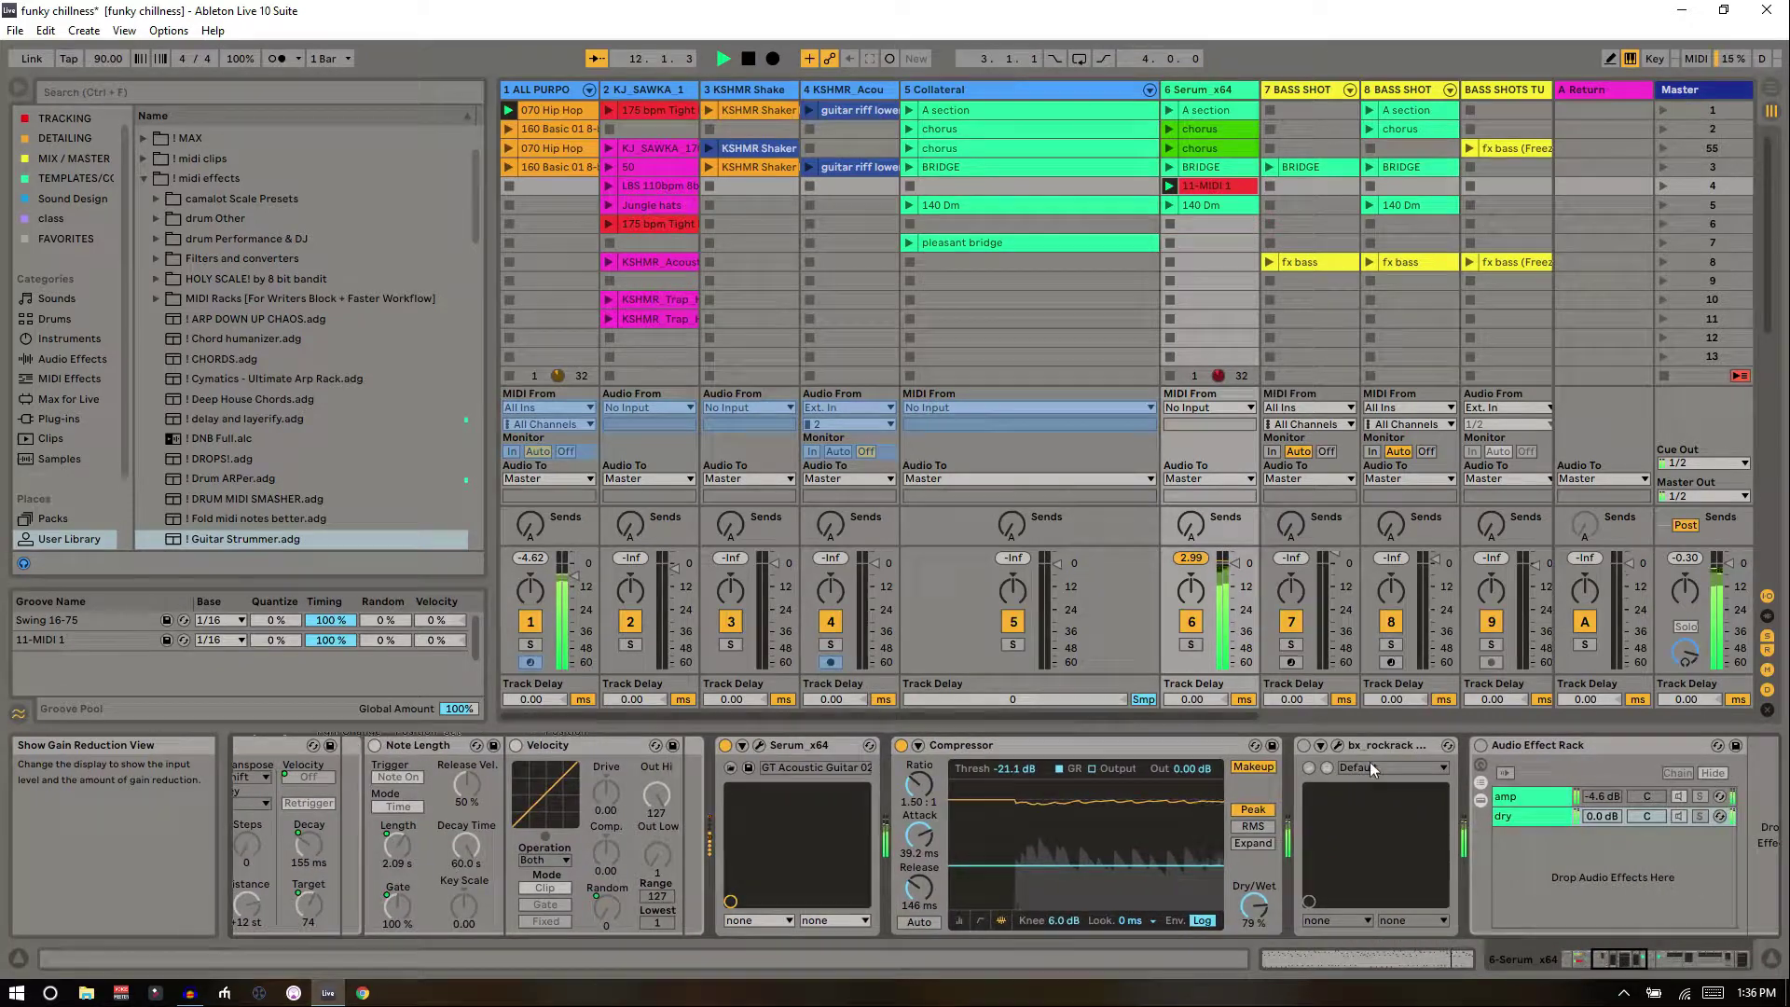
click(1401, 749)
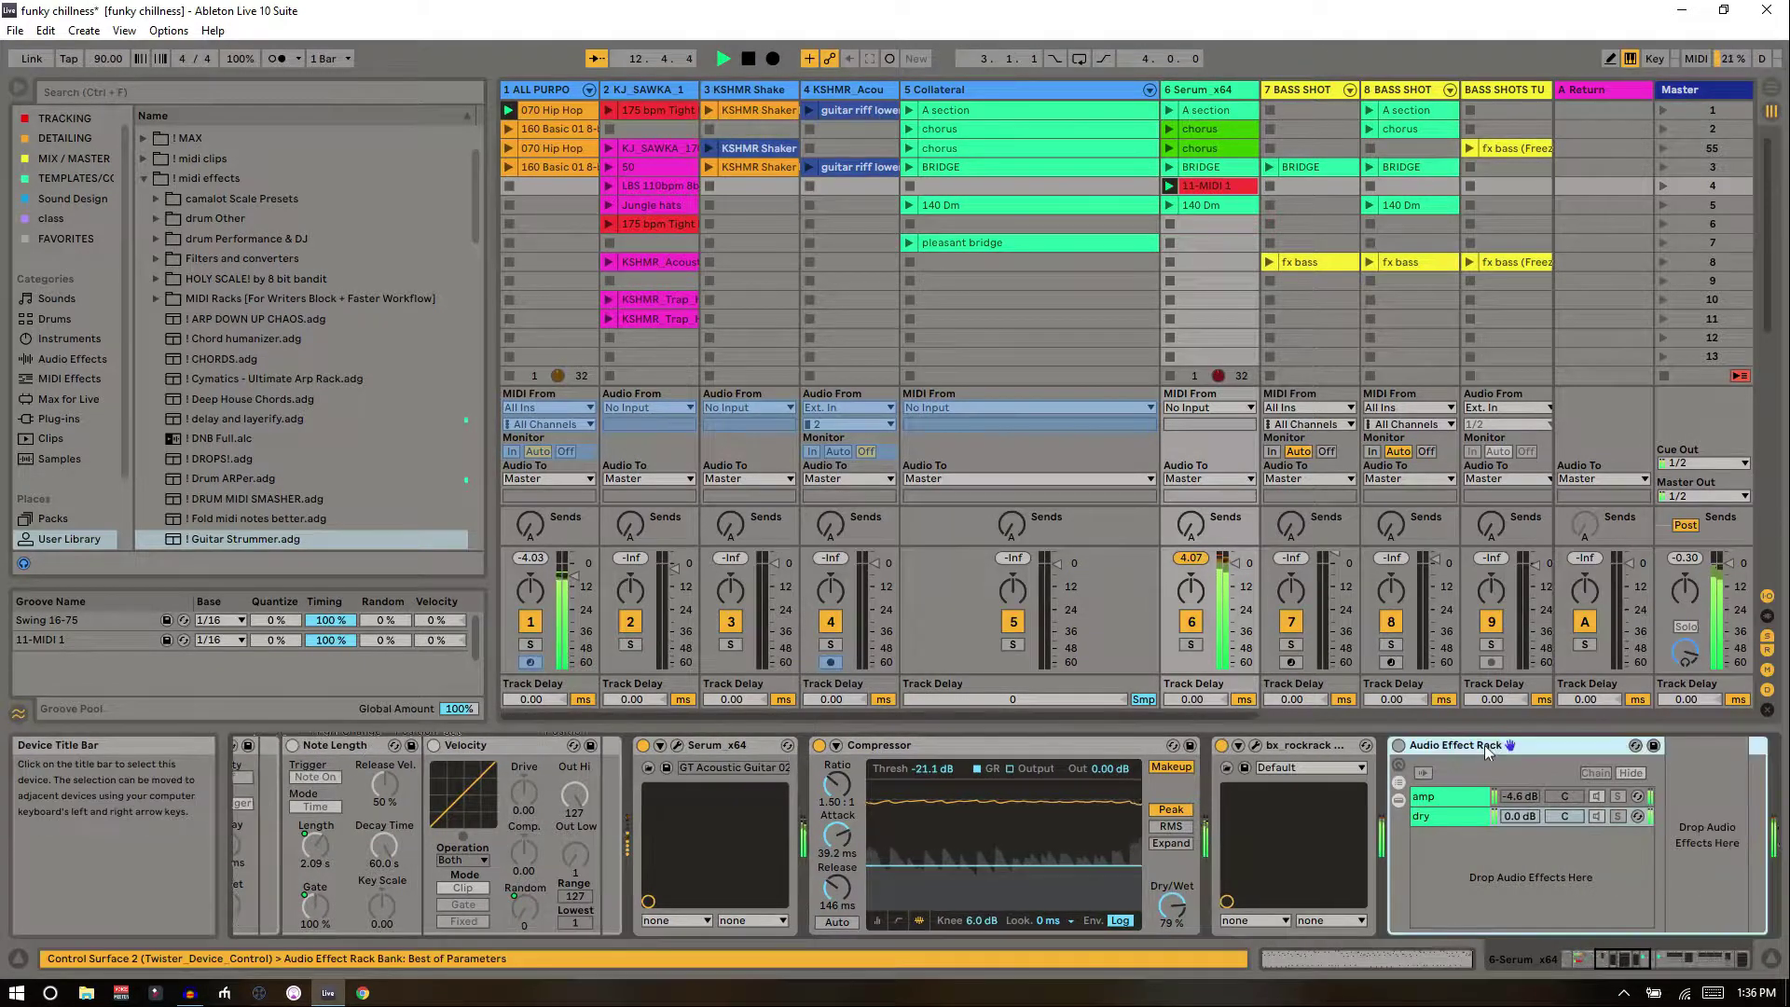
click(1401, 748)
click(1402, 749)
scroll(1401, 748, down, 5)
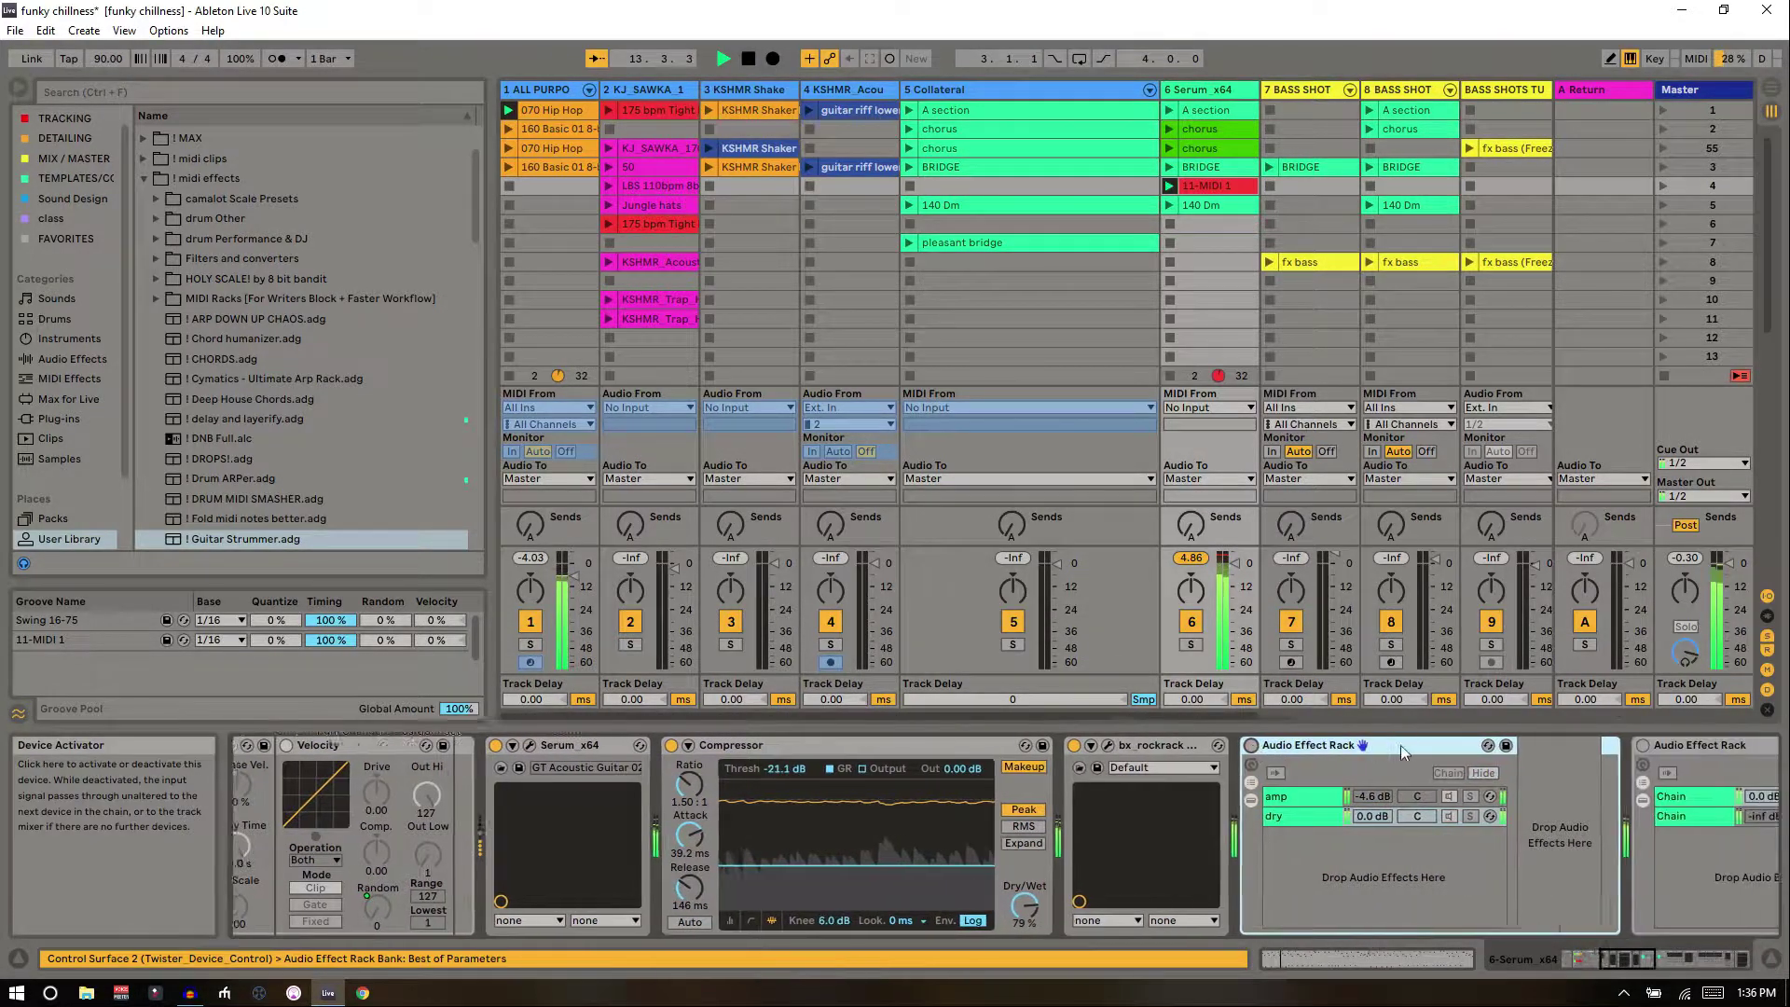
click(1124, 745)
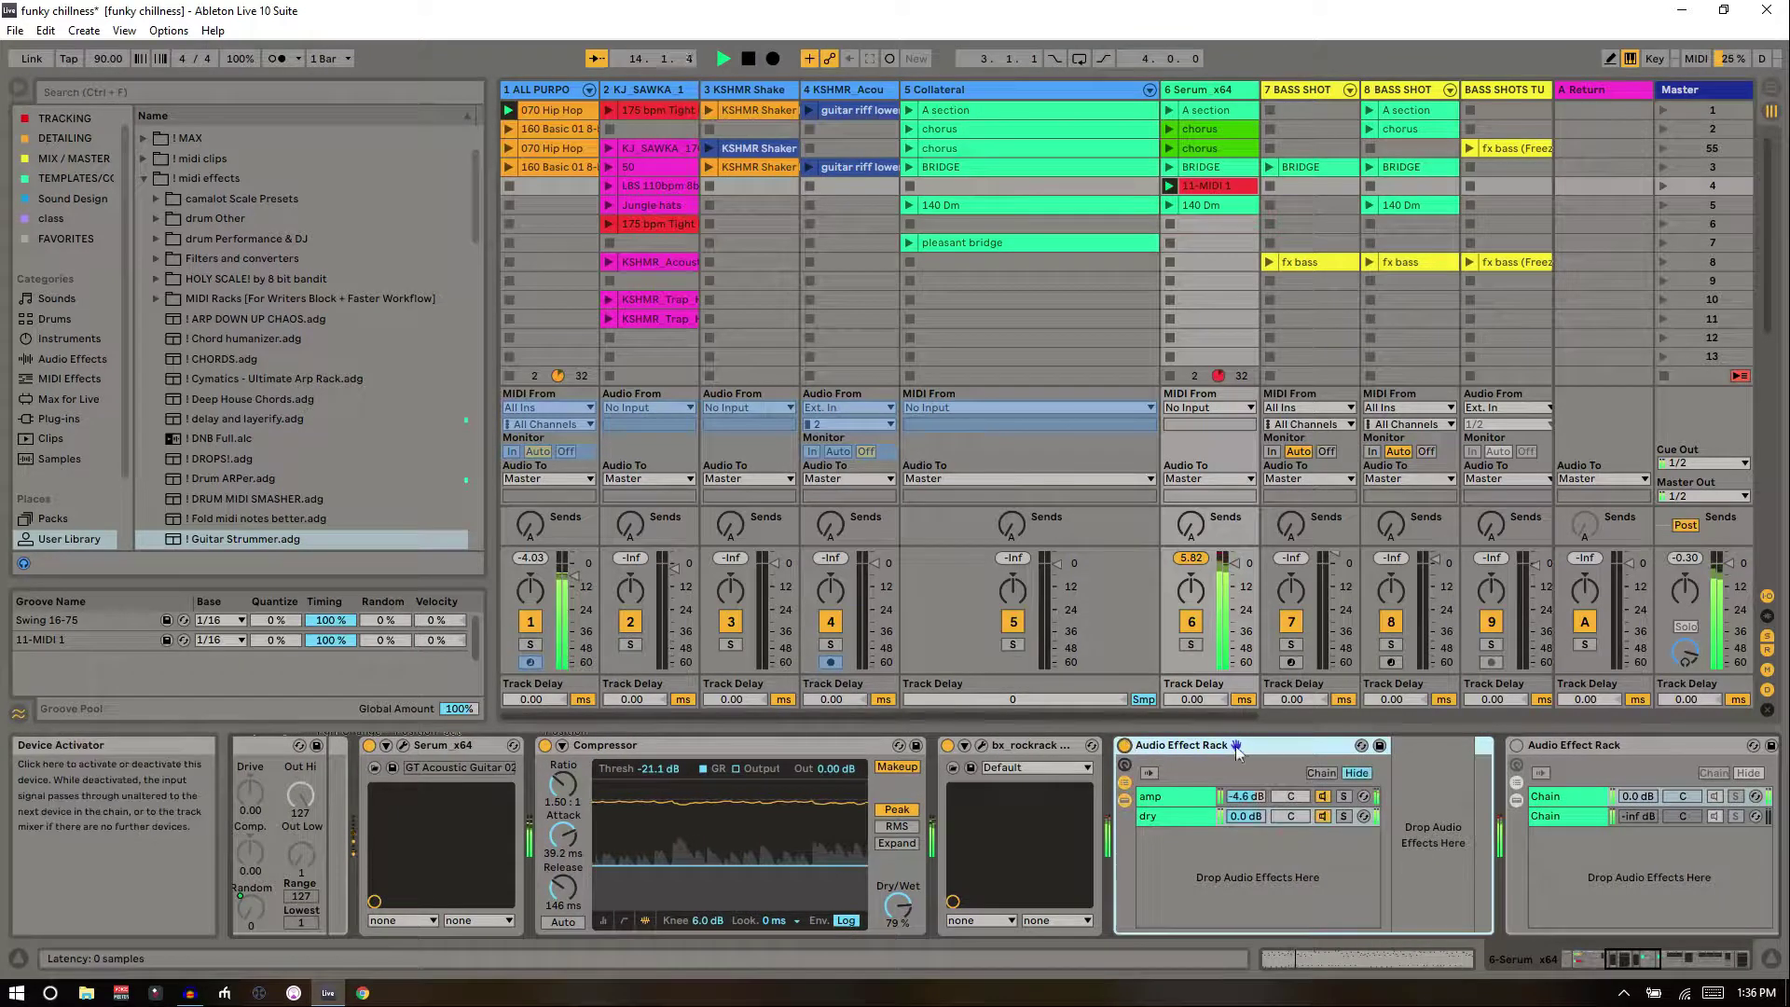
click(1515, 745)
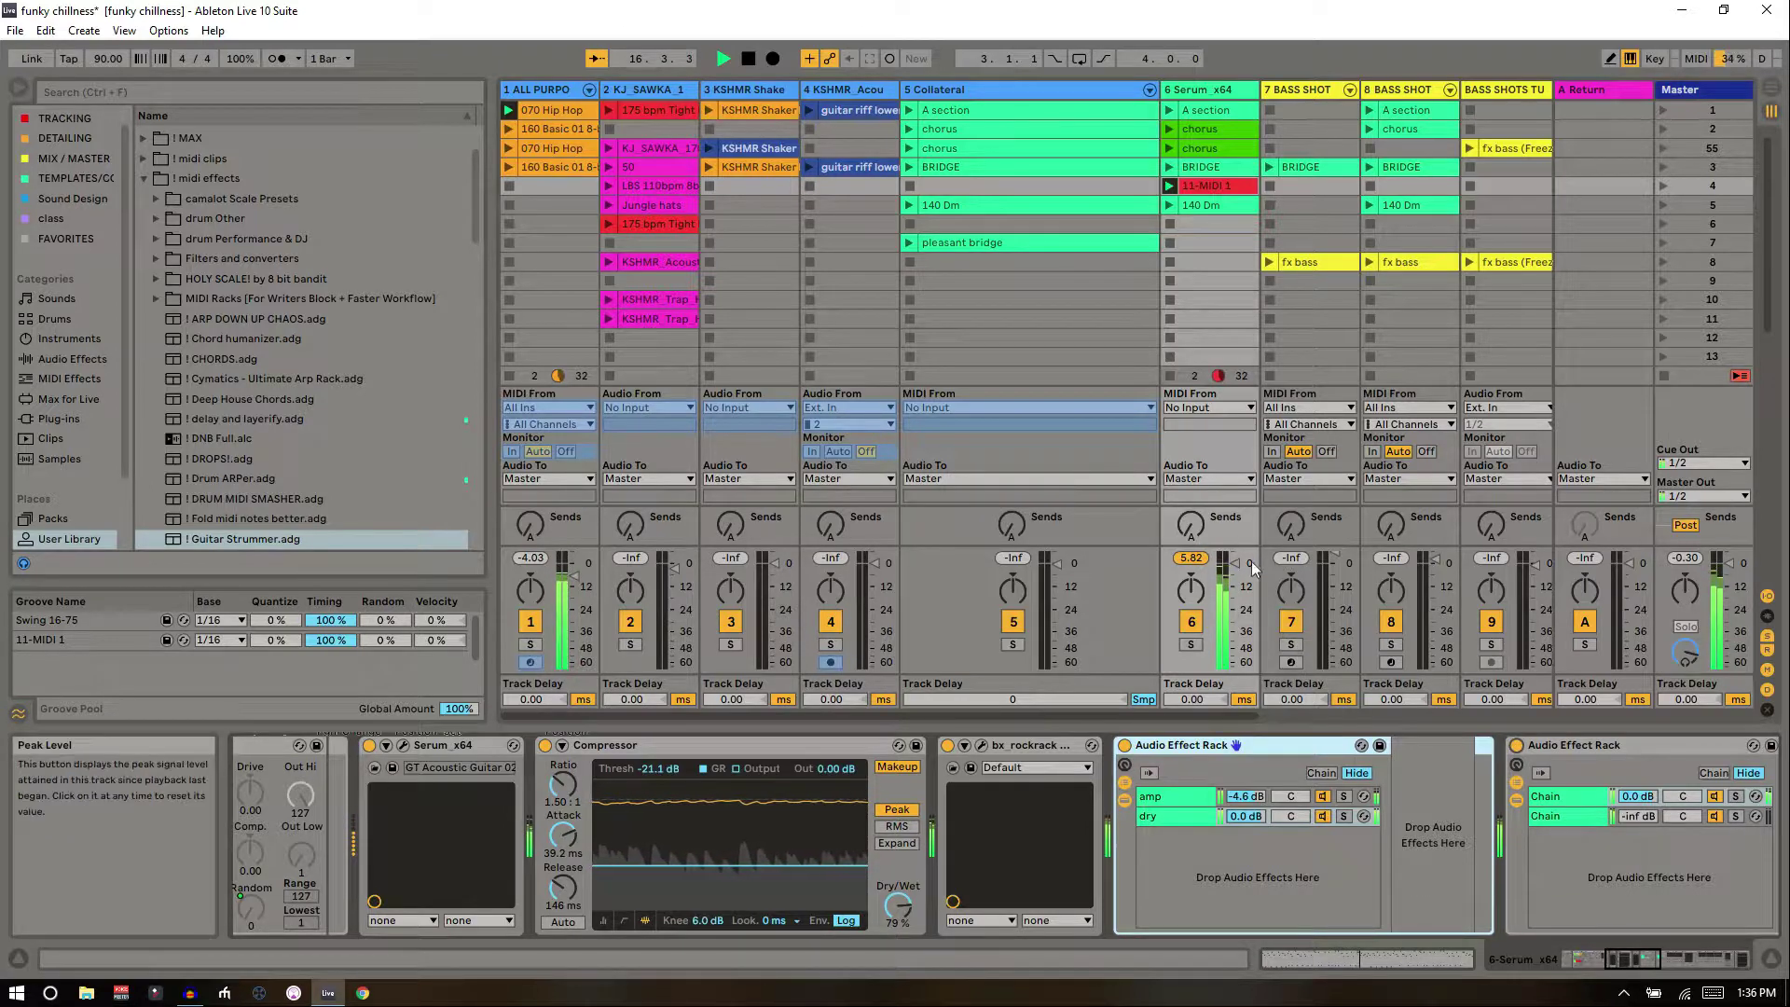
click(1516, 745)
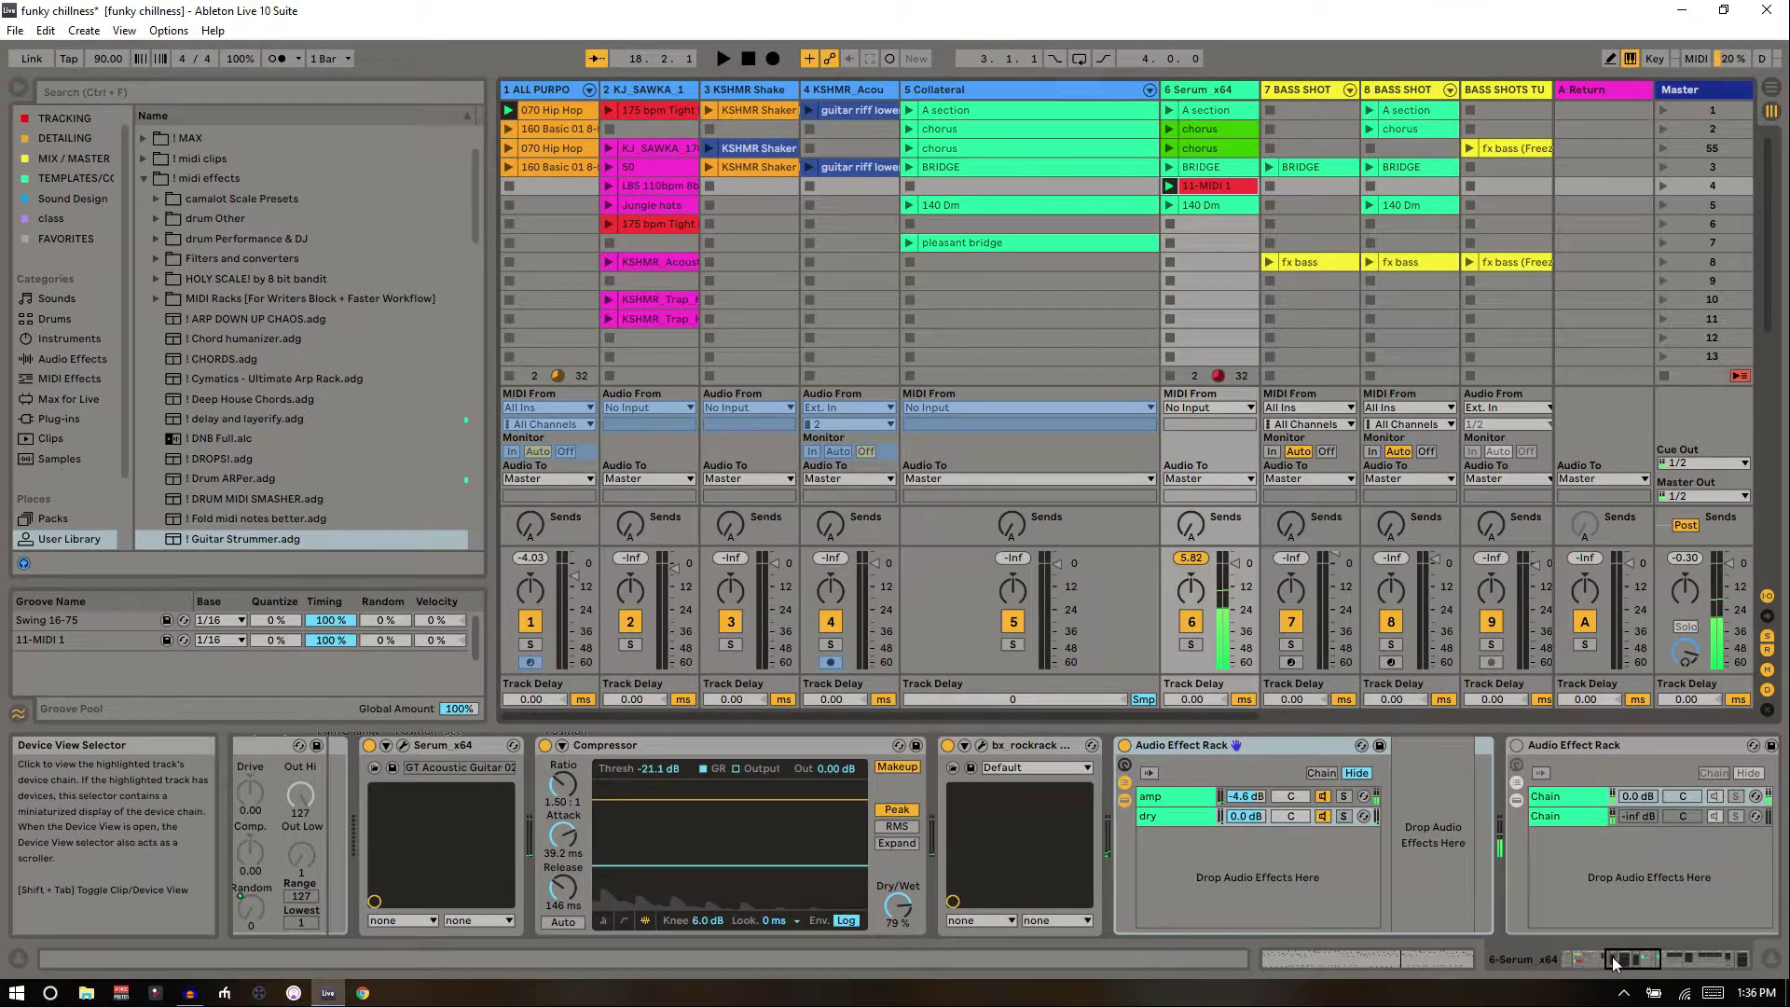
- Return to the Guitar Strummer rack, launch the Serum track's first chorus clip and solo the track
drag(1616, 963, 1564, 954)
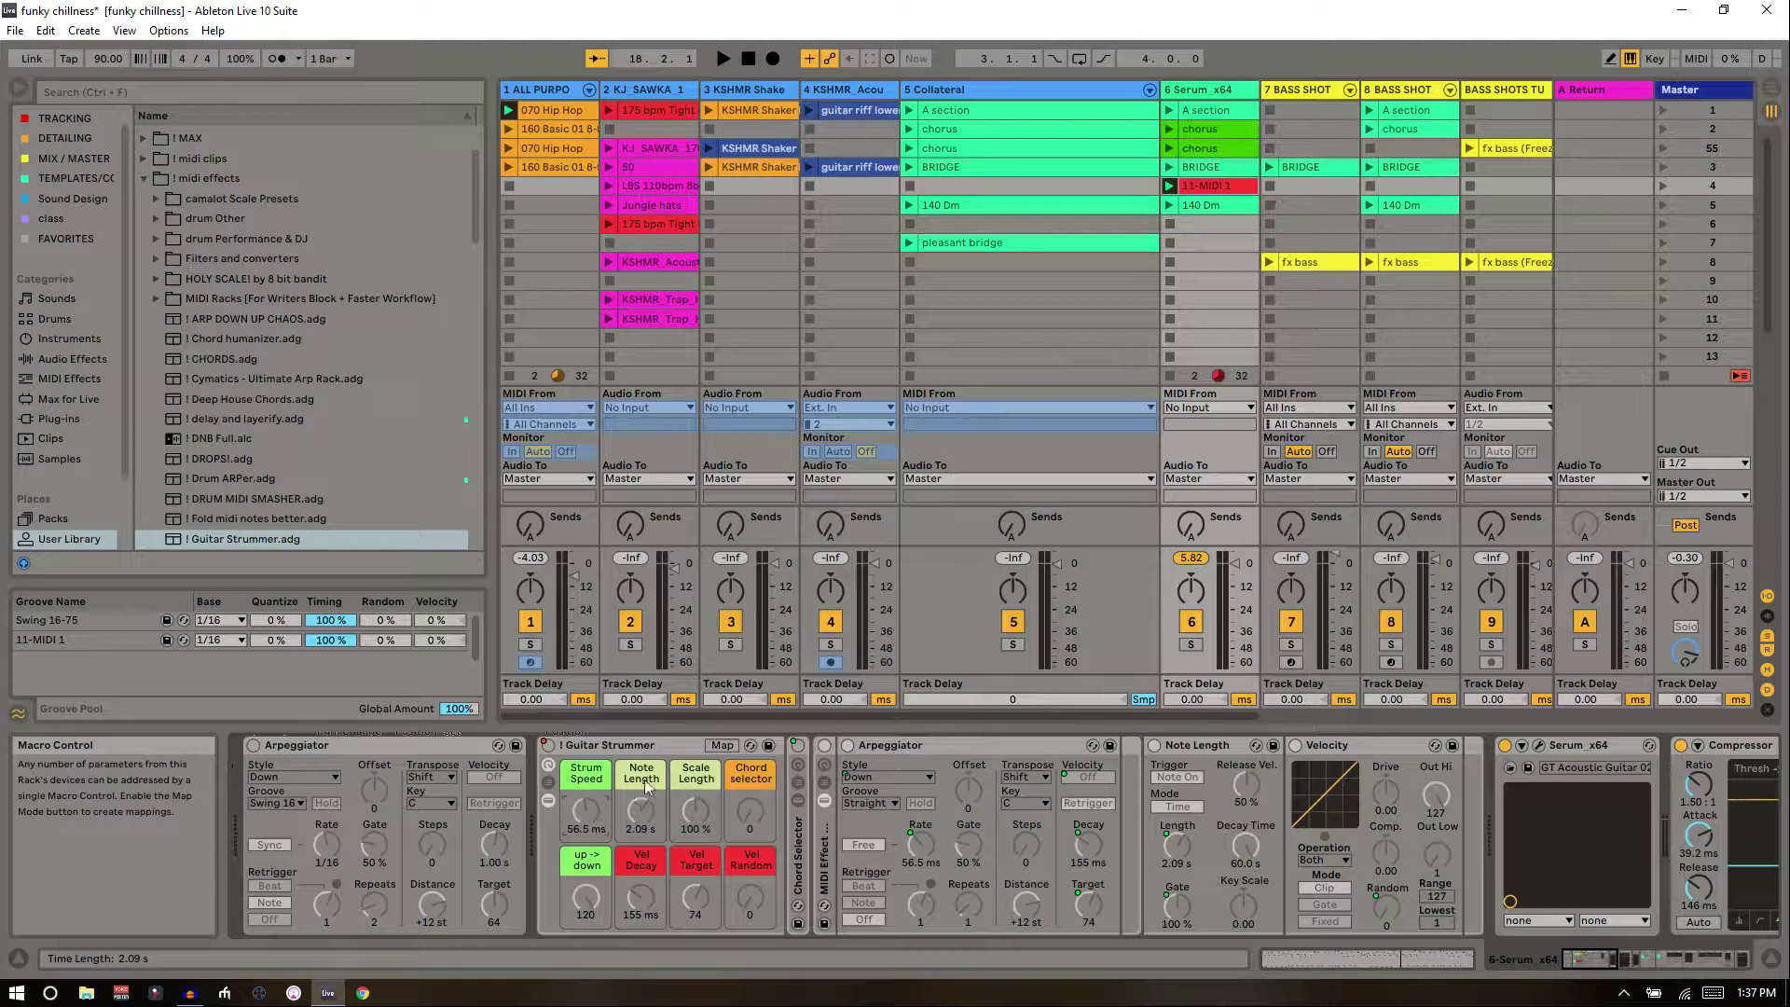
click(1170, 128)
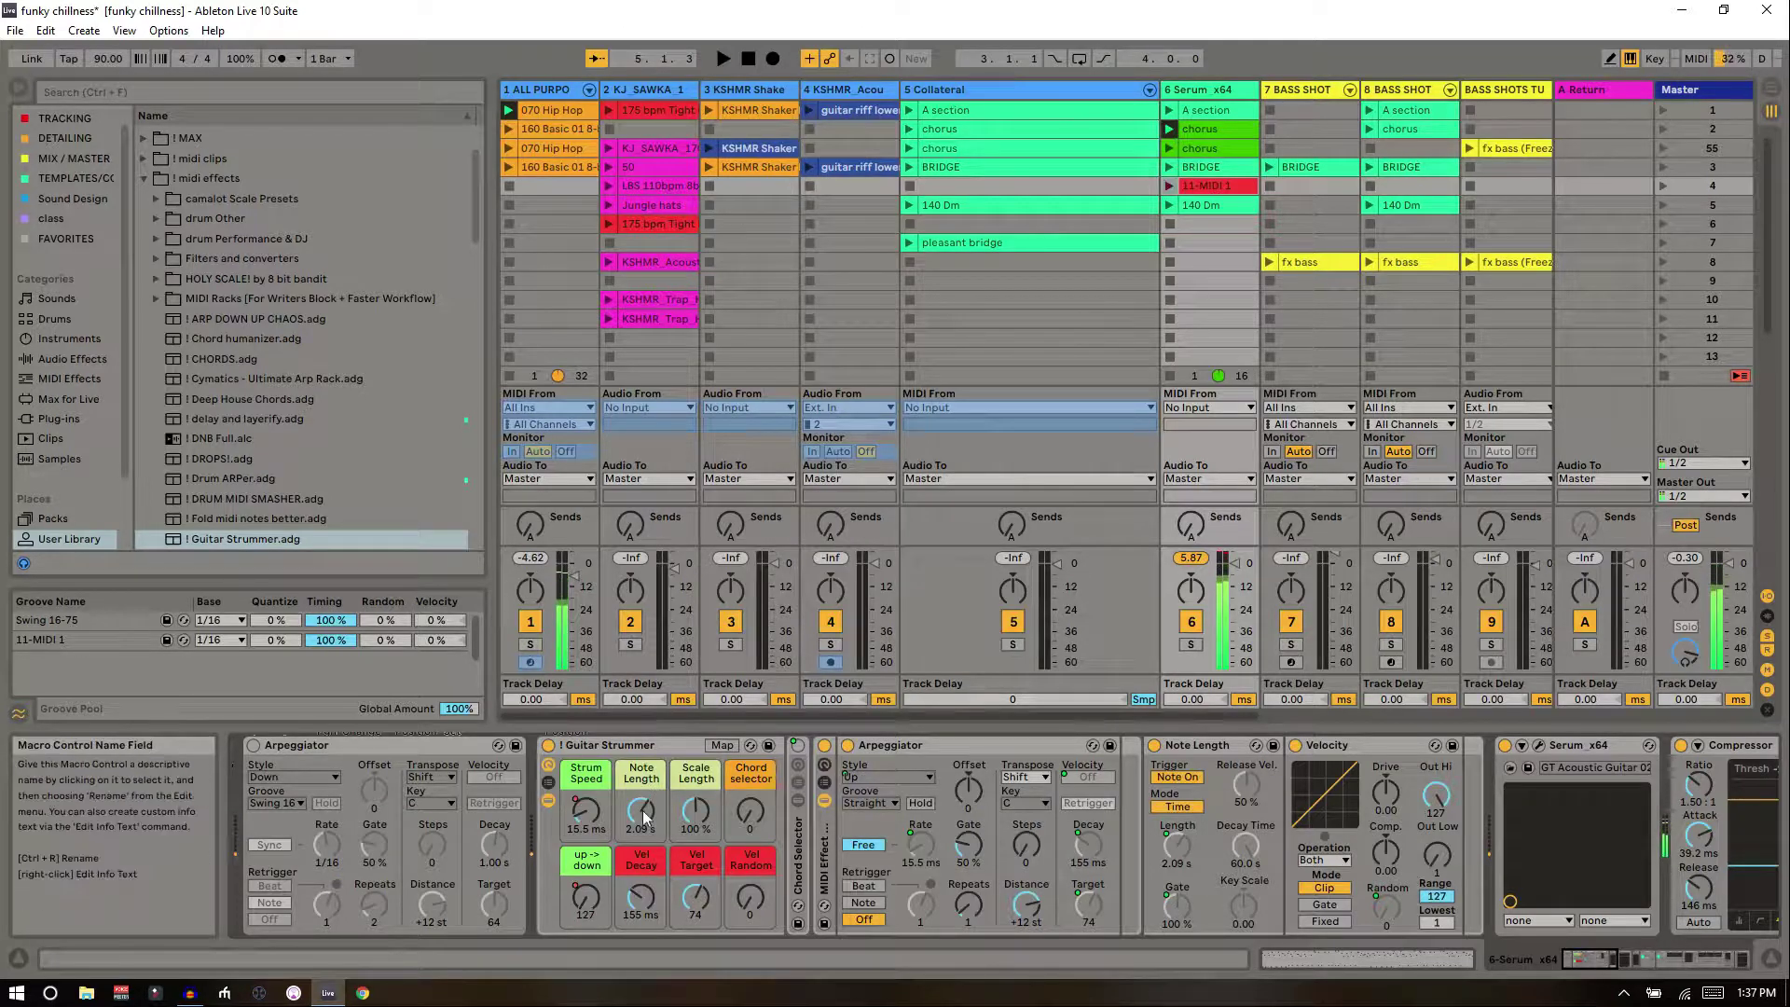
click(1188, 645)
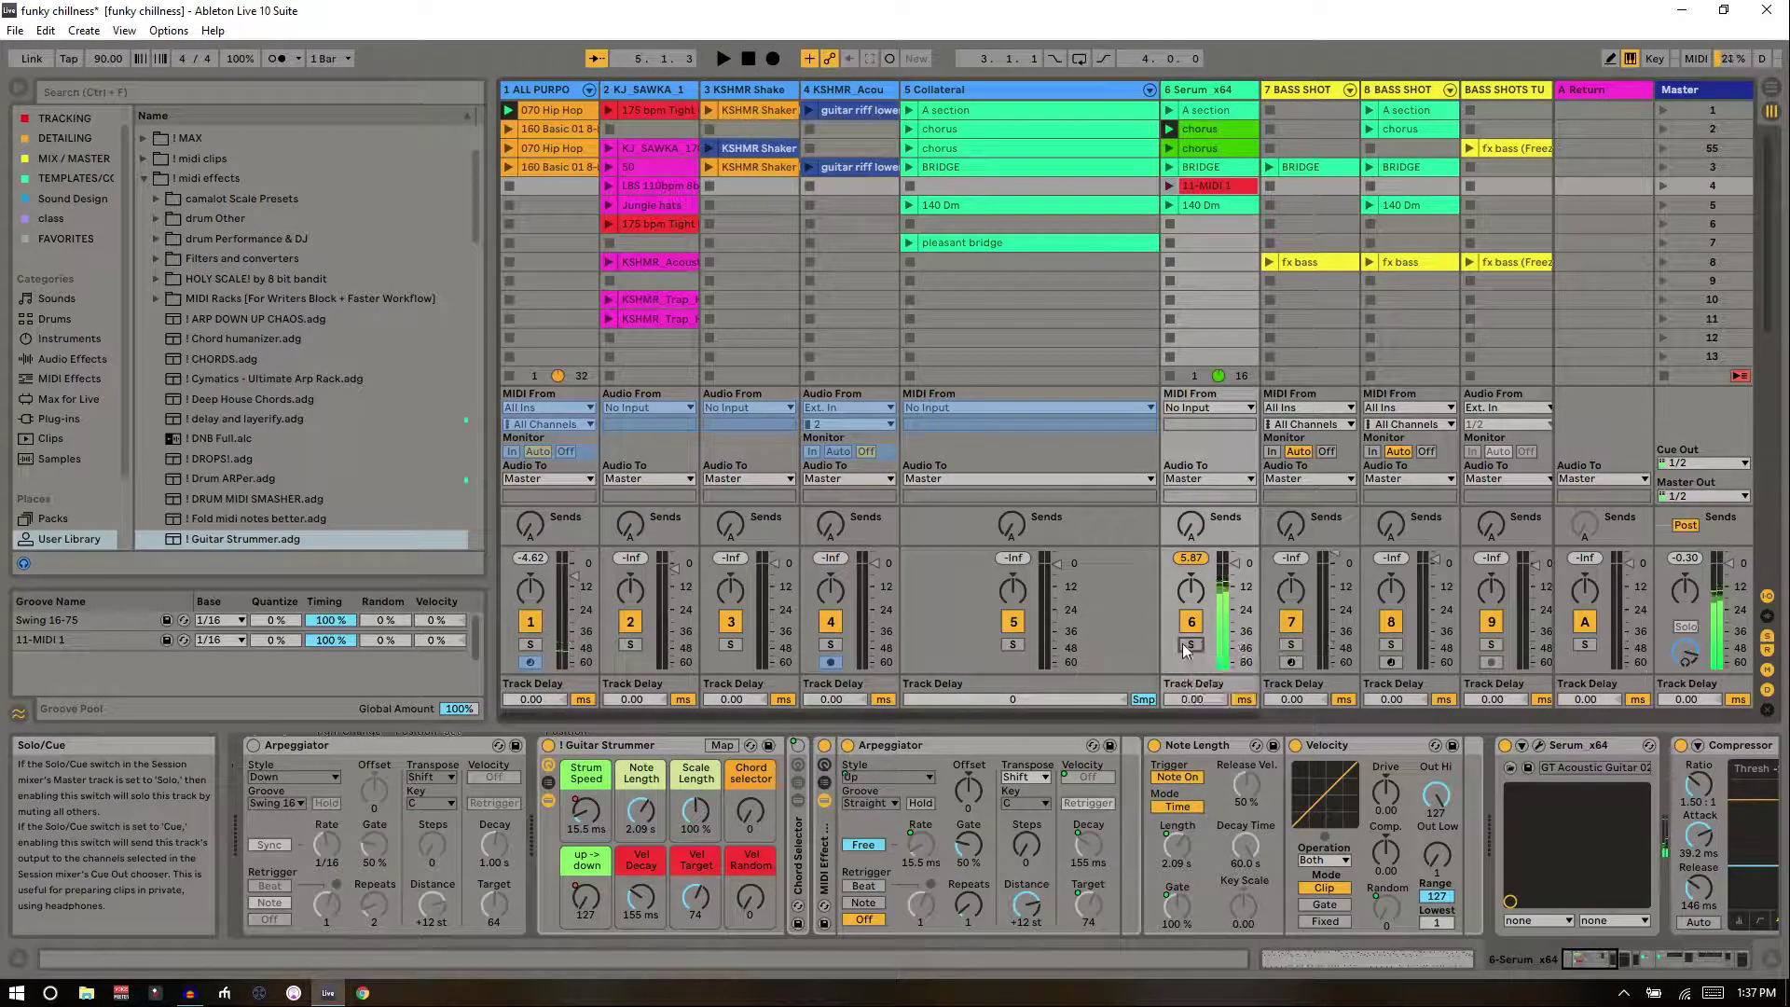
- Try the Guitar Strummer's Note Length at 55.4 ms and Scale Length at 145%, restore 2.09 s and 100%, and stop playback
drag(640, 813, 641, 878)
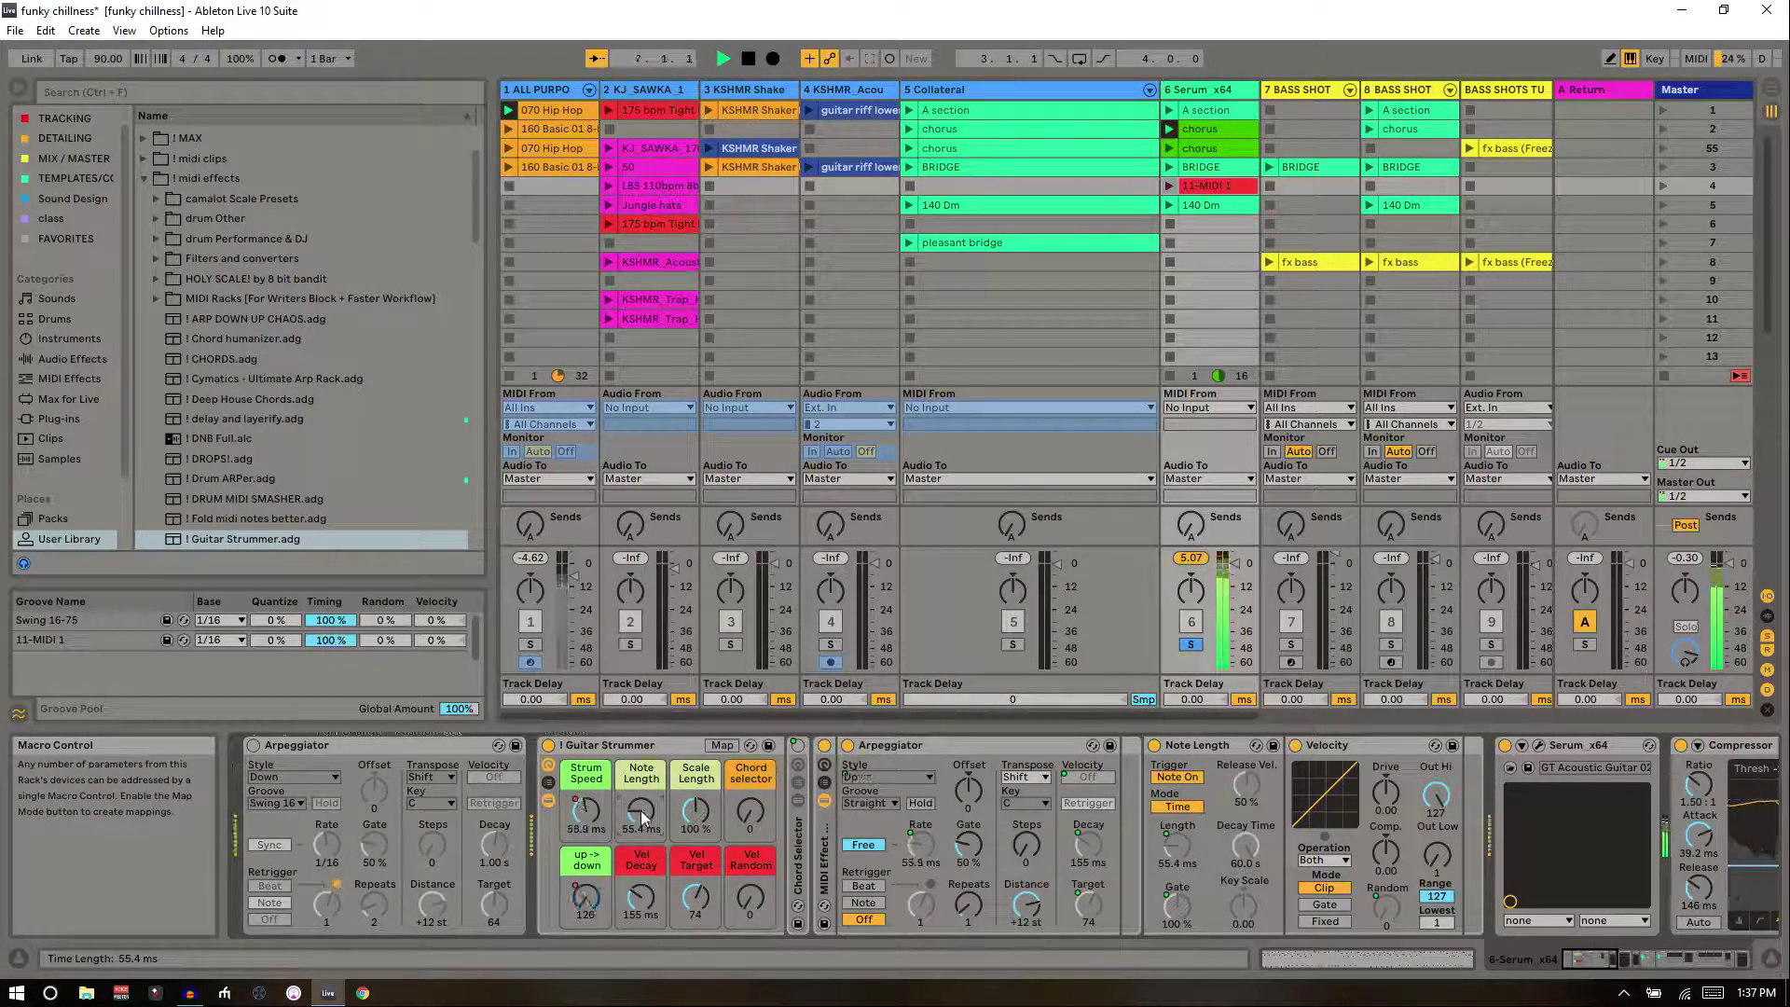
drag(640, 814, 641, 753)
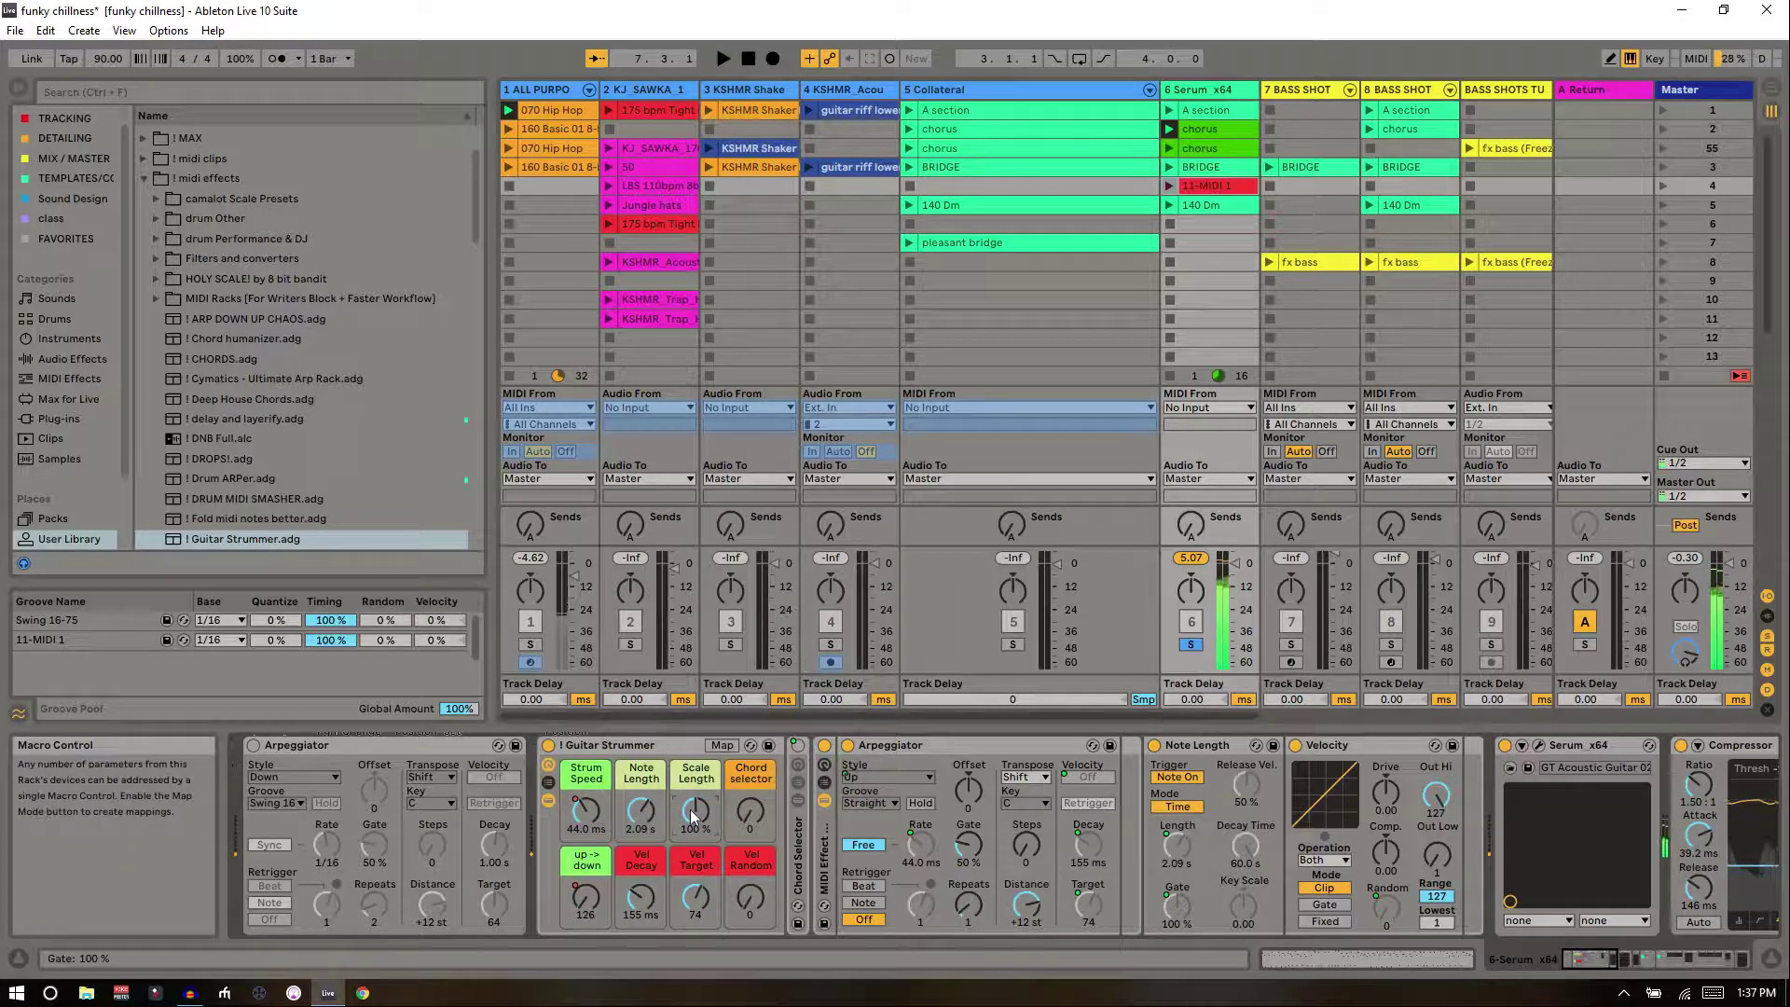
drag(692, 814, 691, 746)
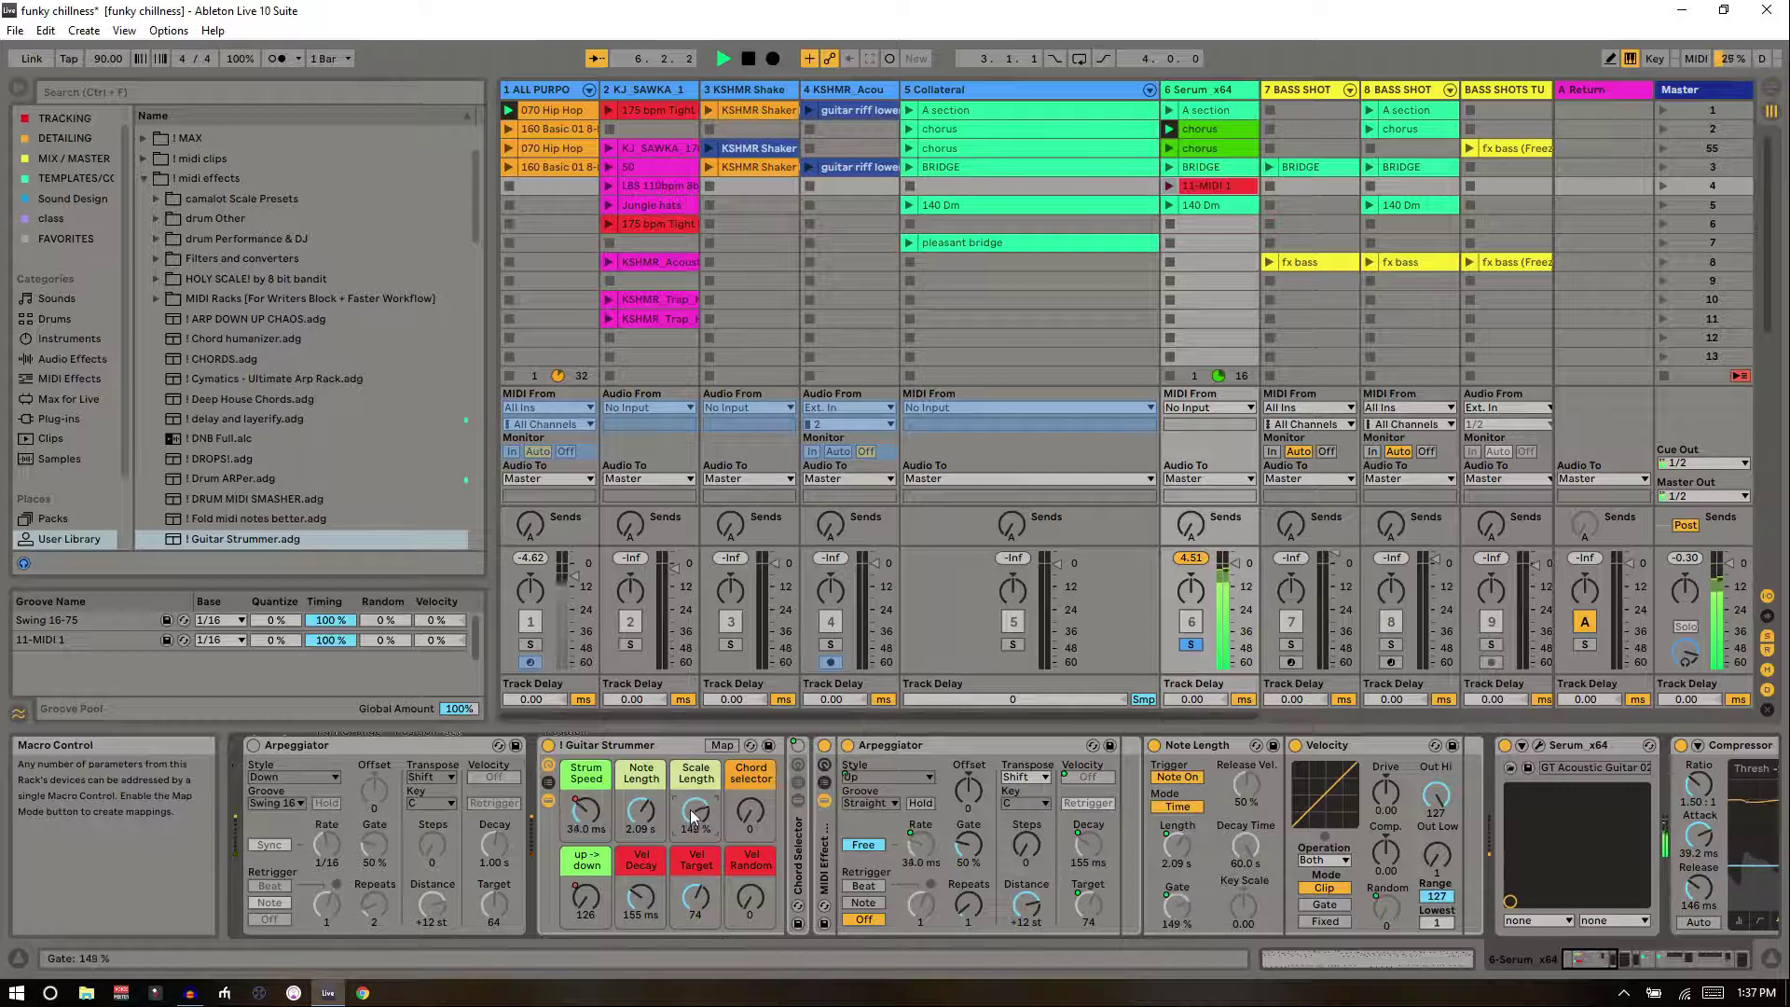
double_click(692, 815)
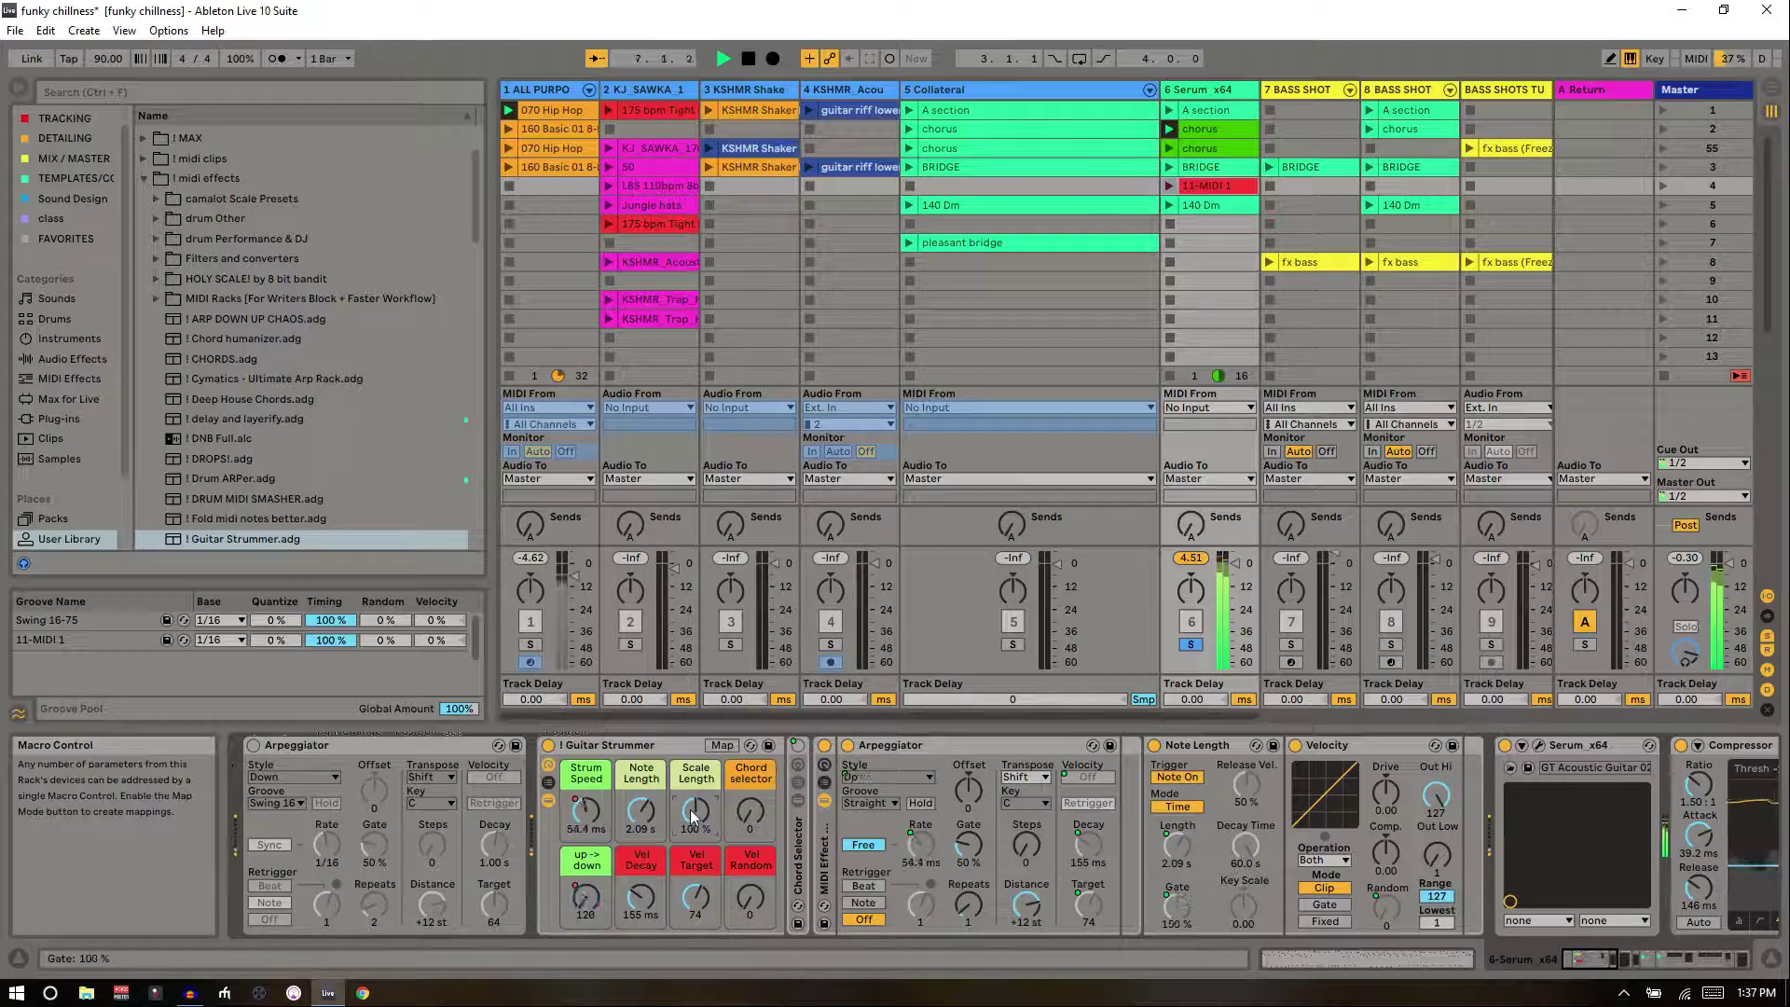
key(space)
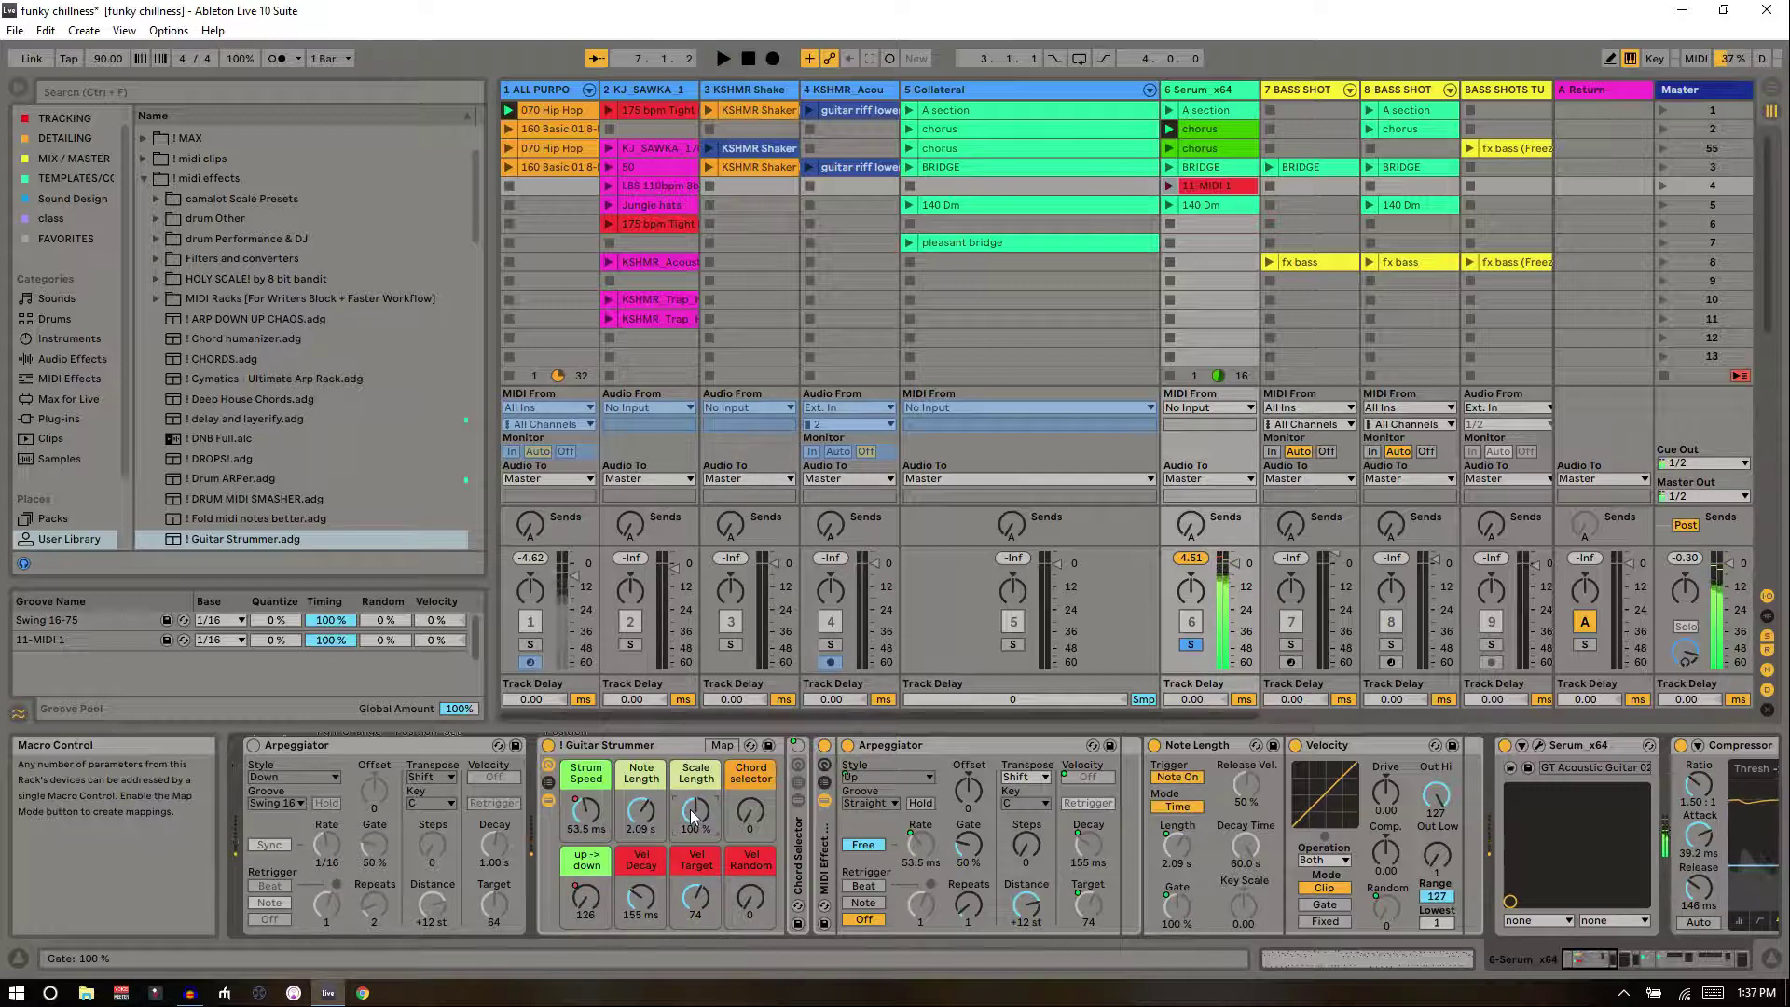
- Try the Guitar Strummer's Chord selector at 7, reset it to 0, and examine the chord chains inside the Chord Selector rack
click(749, 828)
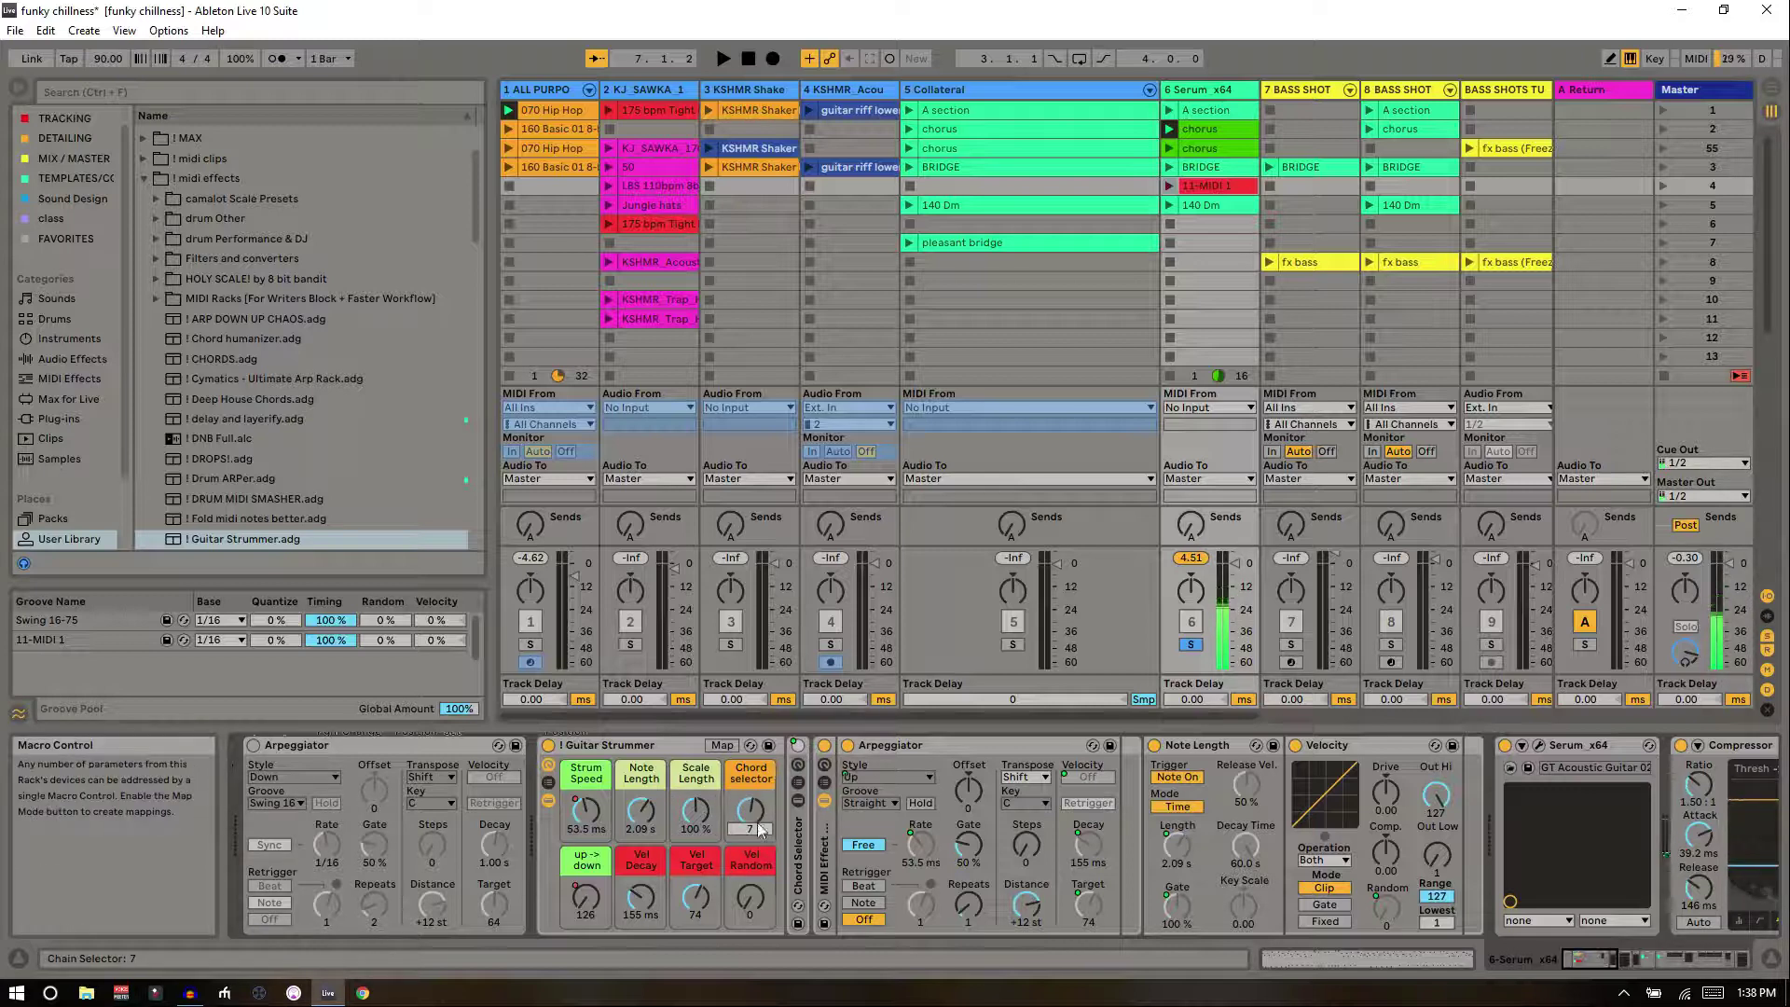
double_click(753, 820)
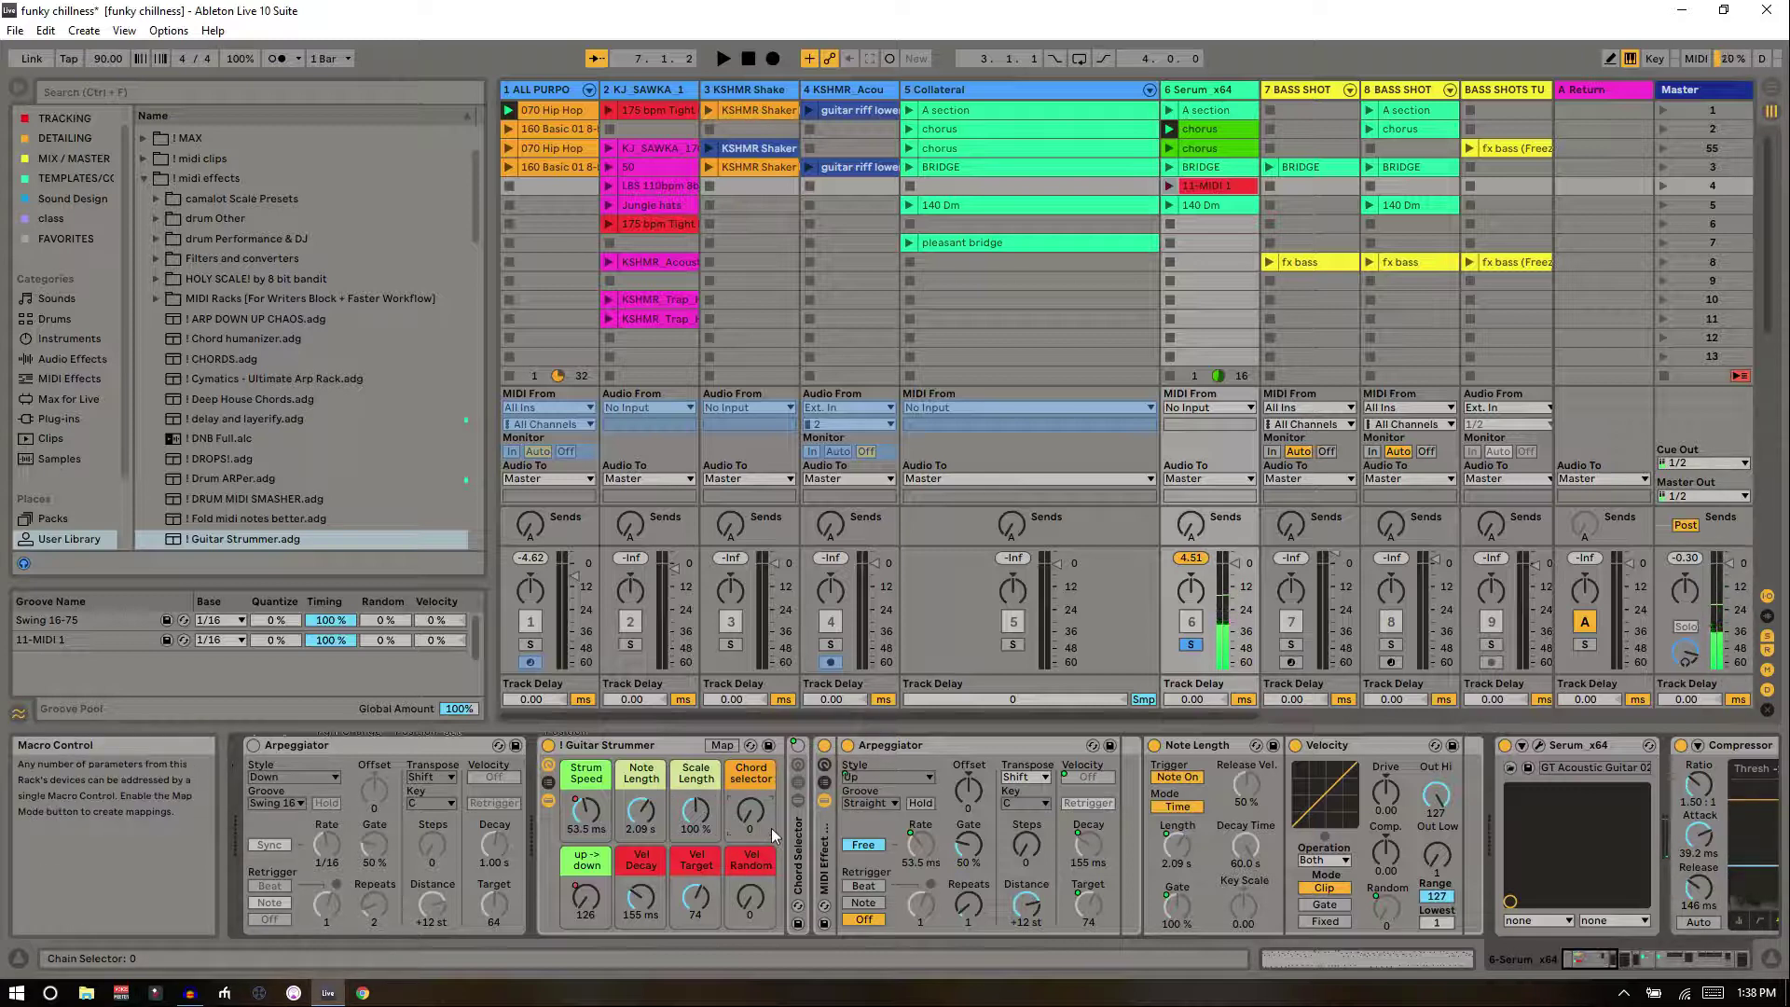
double_click(795, 796)
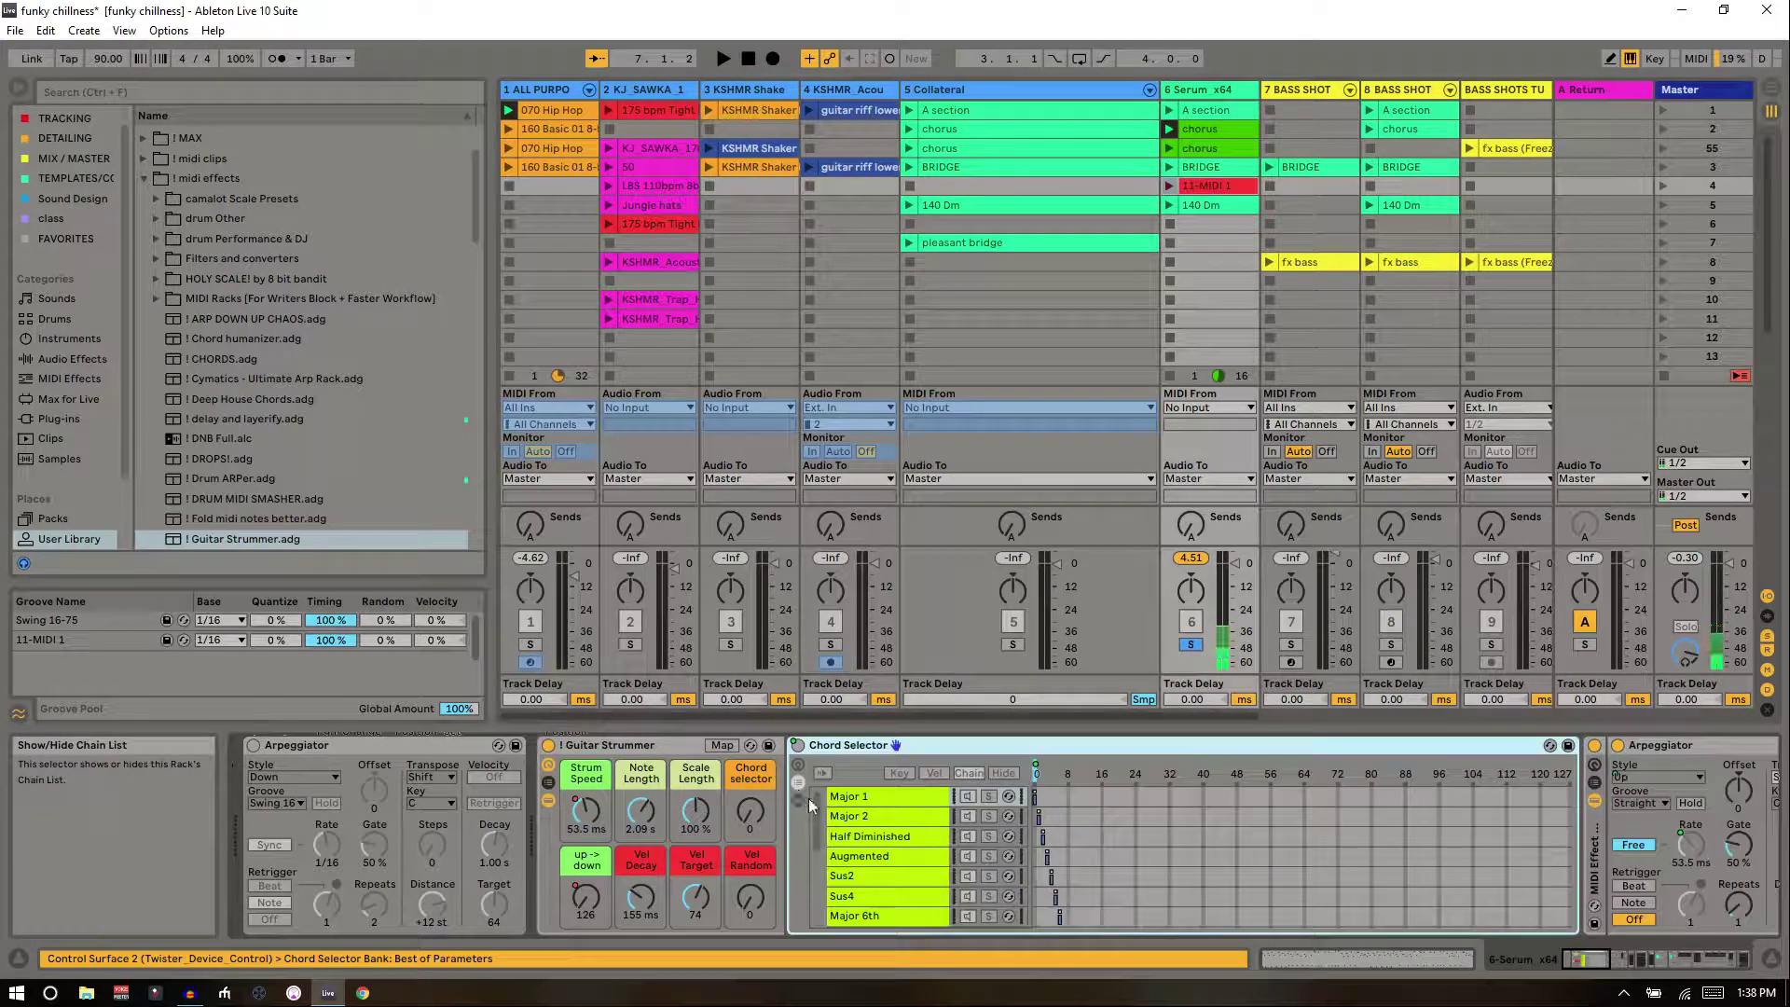
scroll(937, 847, down, 3)
scroll(937, 847, up, 3)
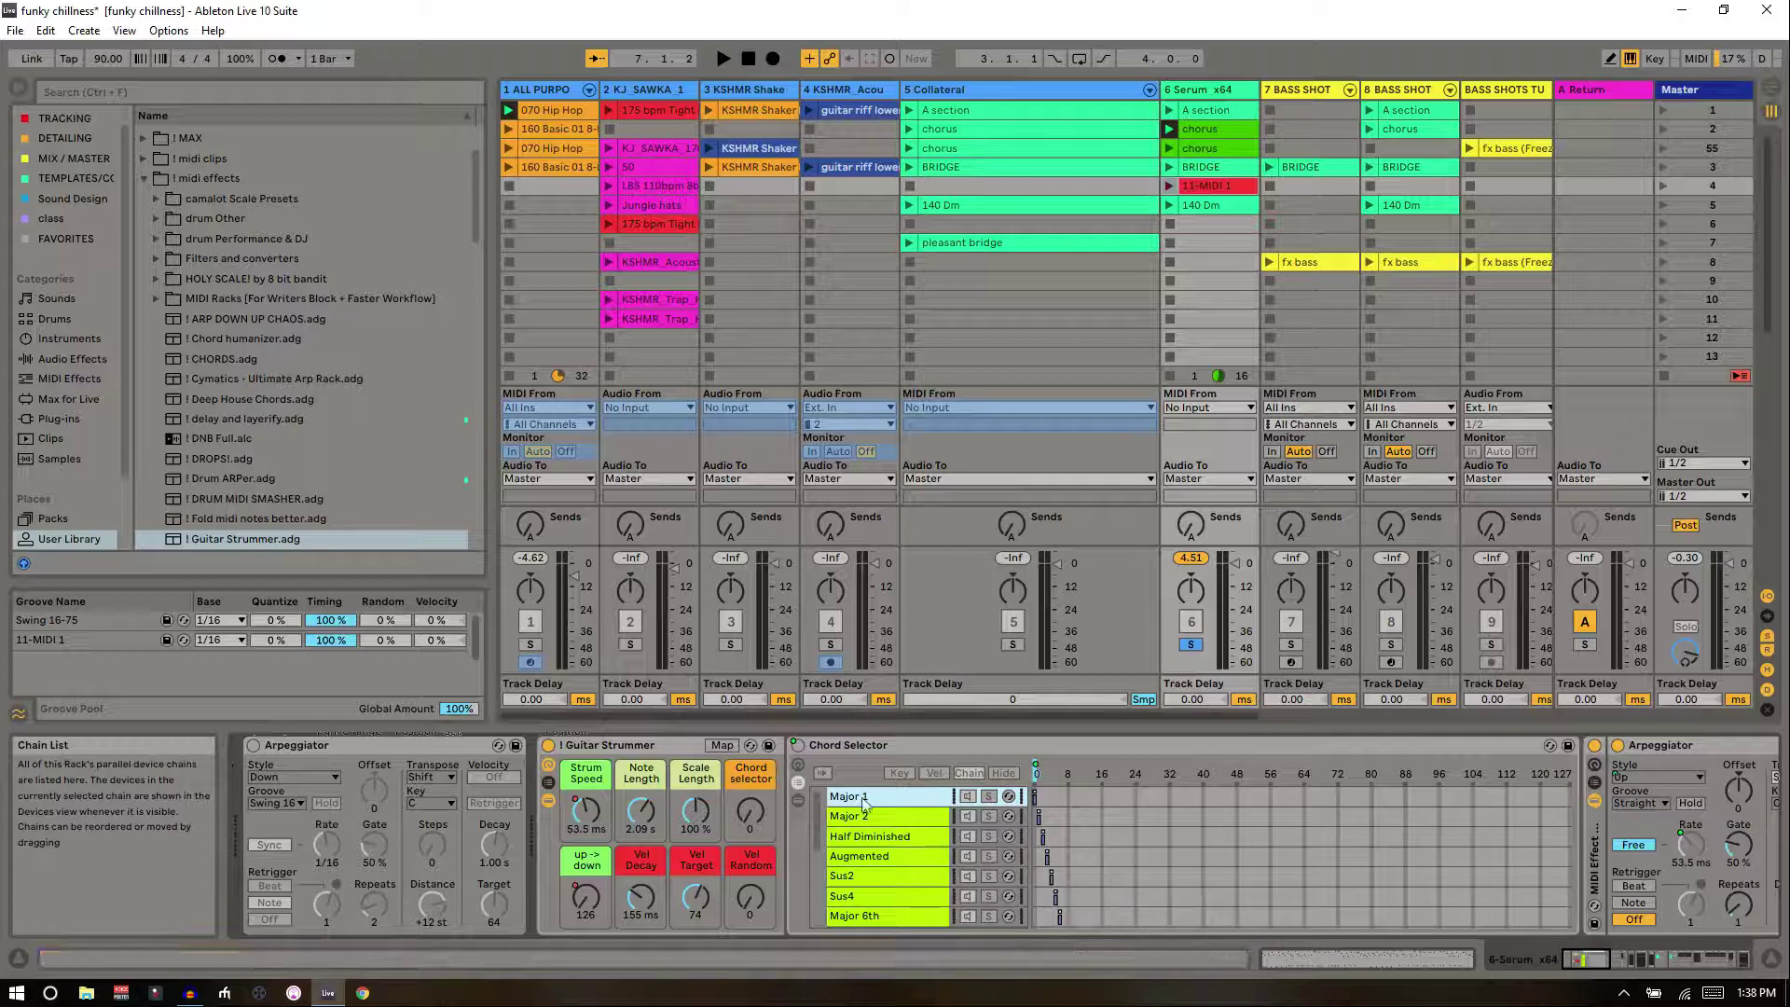
double_click(804, 751)
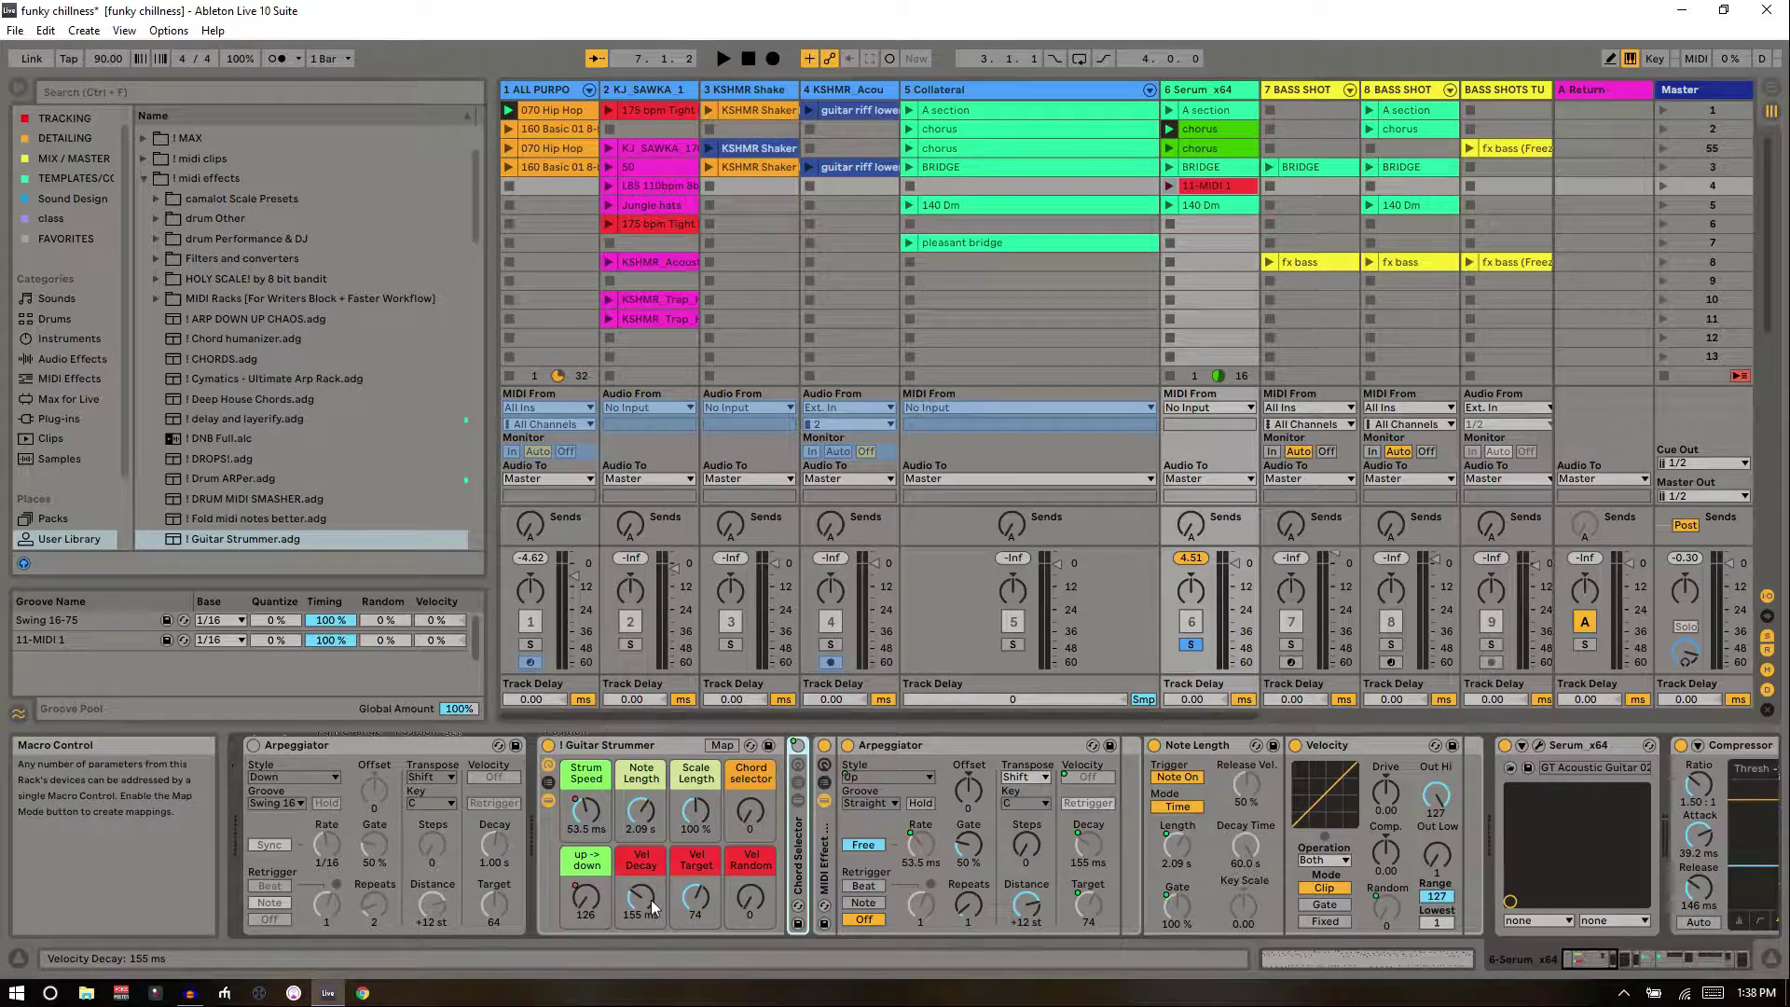
- Try the Guitar Strummer's Vel Decay at 14.1 ms and at 1.82 s
scroll(651, 898, up, 10)
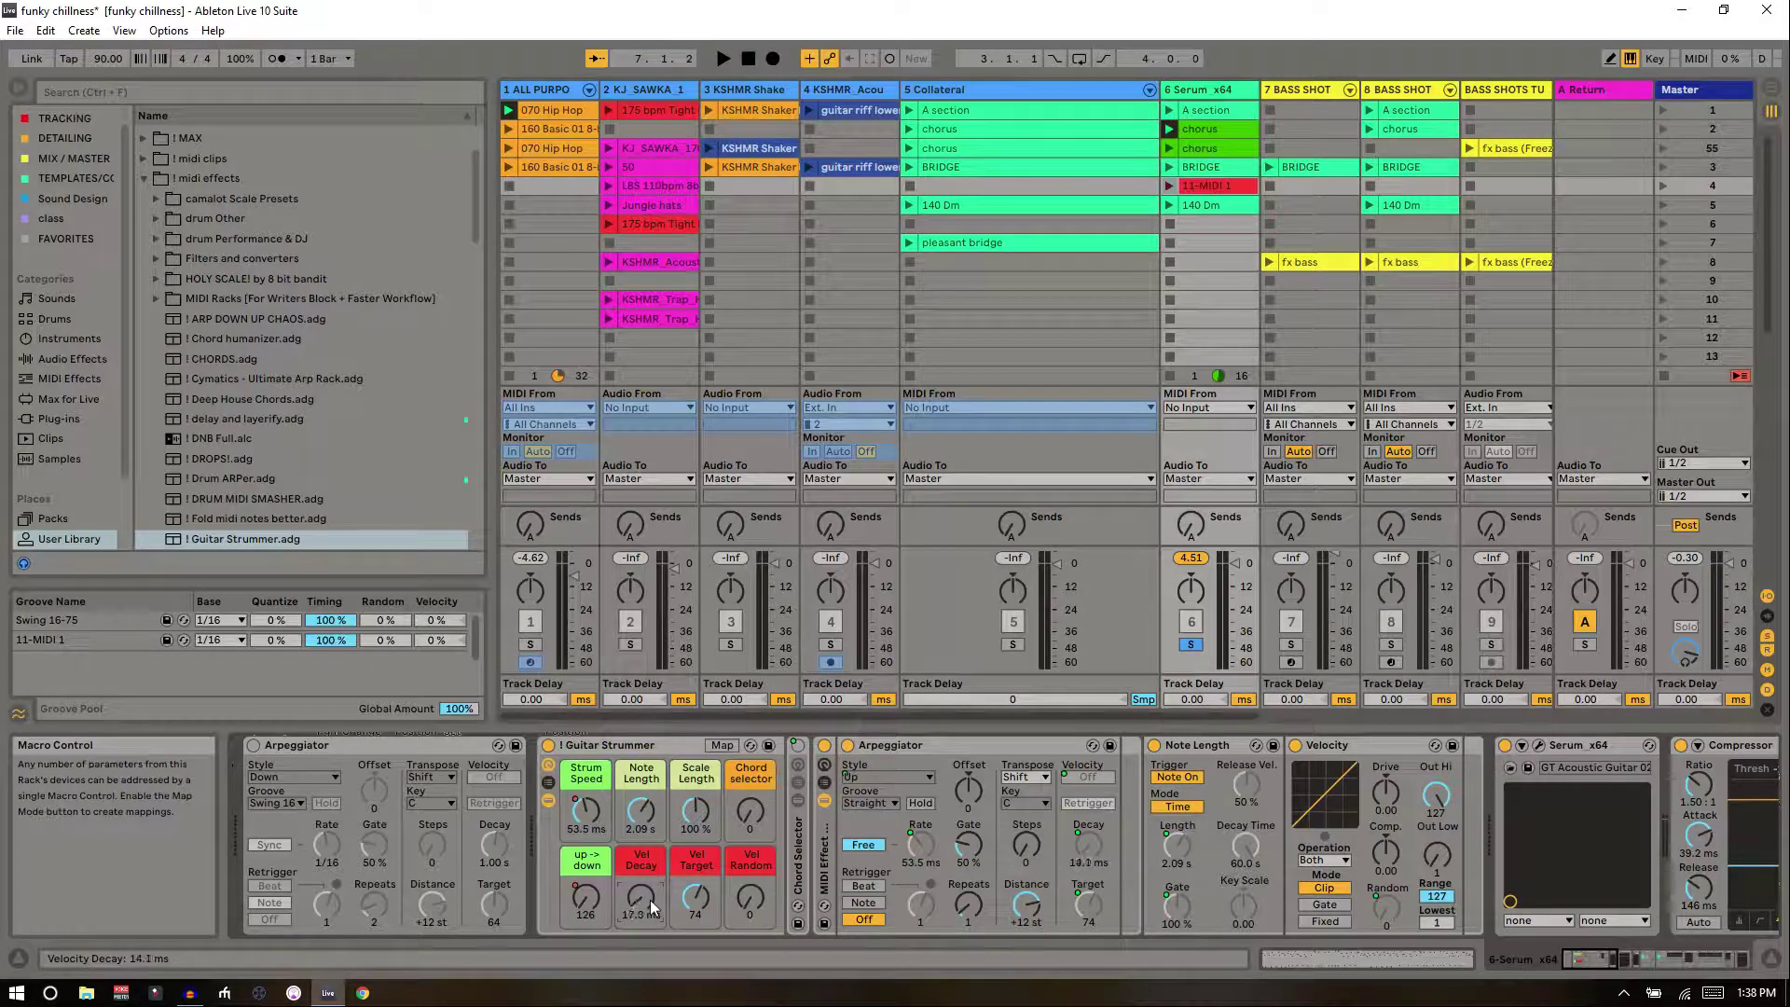
scroll(651, 903, down, 4)
drag(635, 899, 635, 923)
mouse_move(643, 900)
mouse_down()
mouse_move(644, 862)
mouse_move(649, 900)
mouse_up()
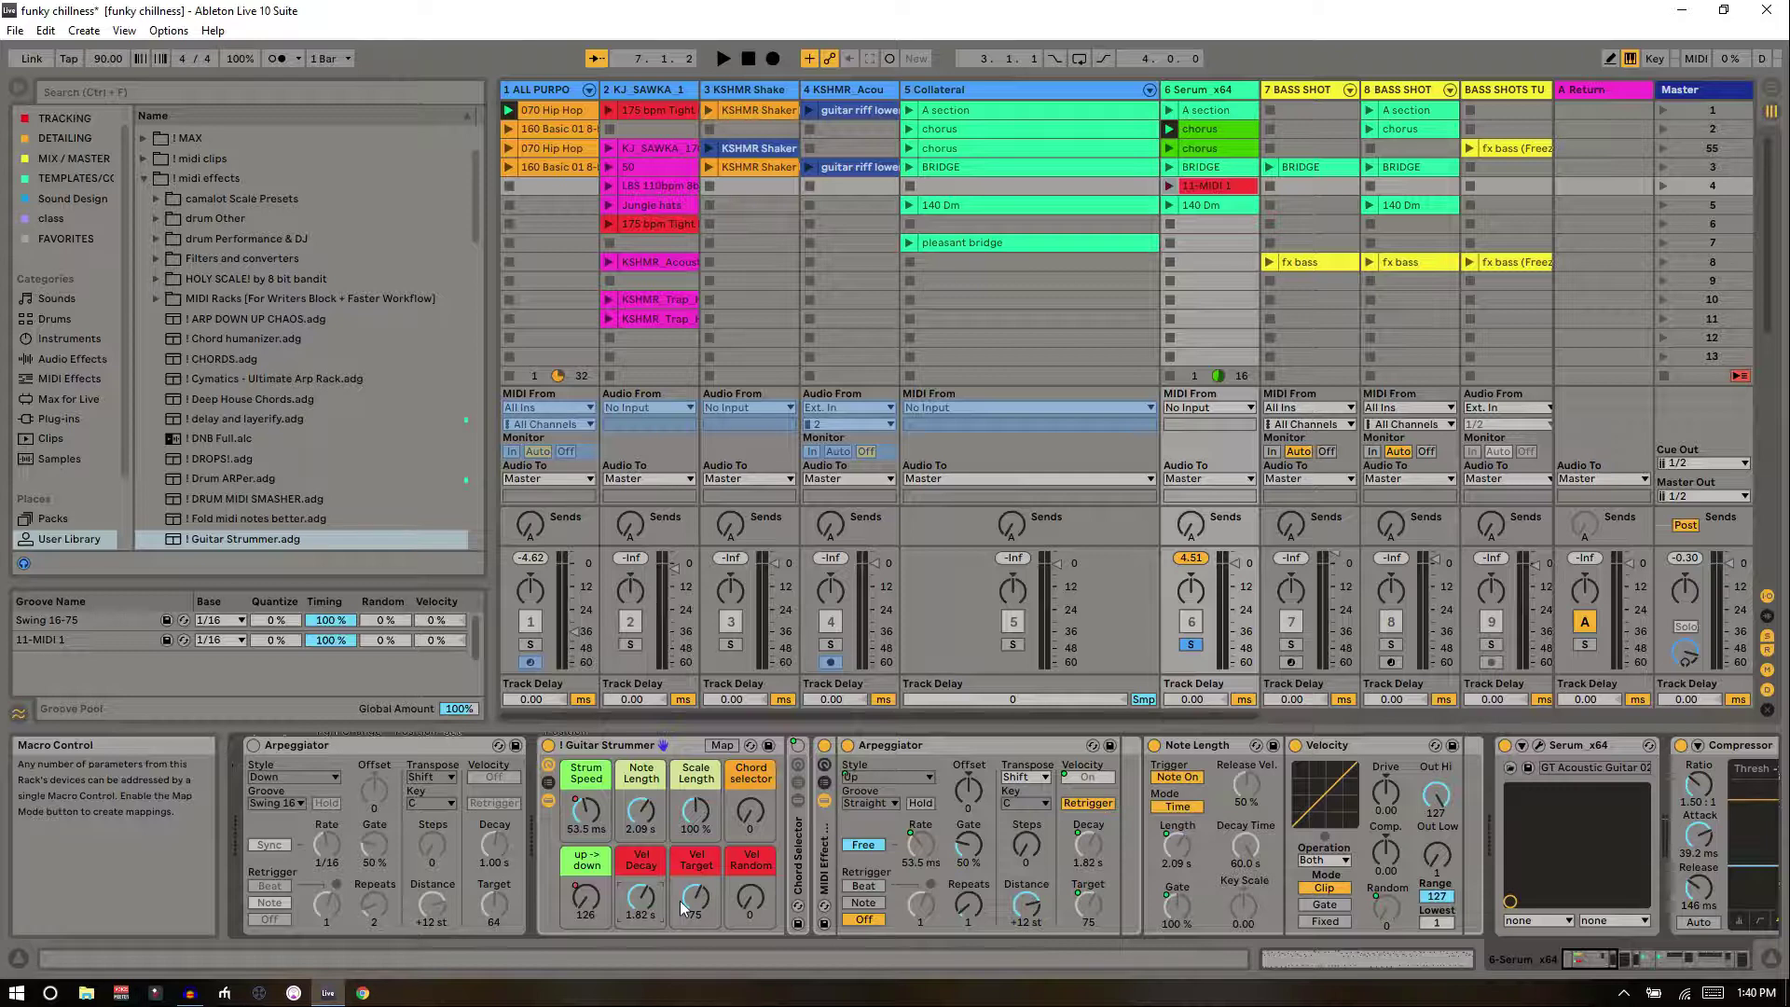
- Set the Guitar Strummer's Vel Decay to 118 ms and its Vel Target to 90
scroll(693, 903, up, 5)
right_click(641, 901)
click(640, 901)
drag(640, 902, 639, 903)
scroll(639, 899, down, 10)
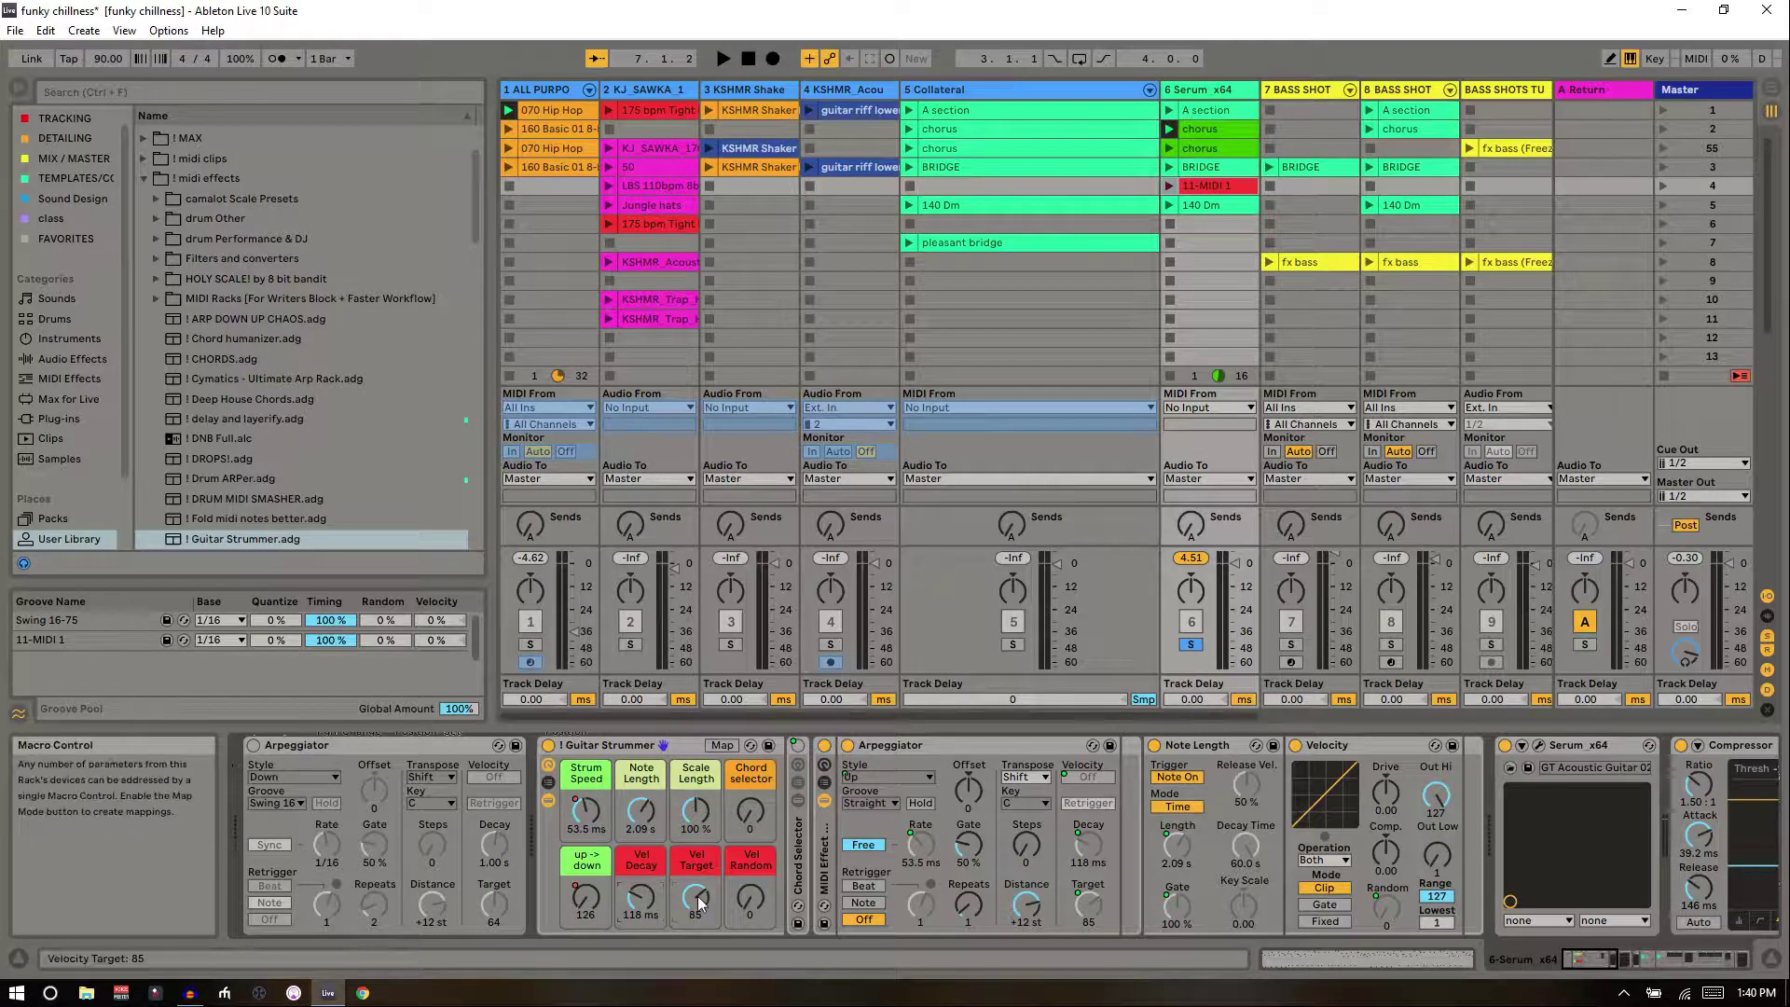
scroll(701, 902, down, 5)
scroll(700, 902, up, 3)
scroll(700, 902, up, 1)
- Look over the audio effects further along the Serum track's device chain, then return to the Guitar Strummer rack and select it
click(1633, 961)
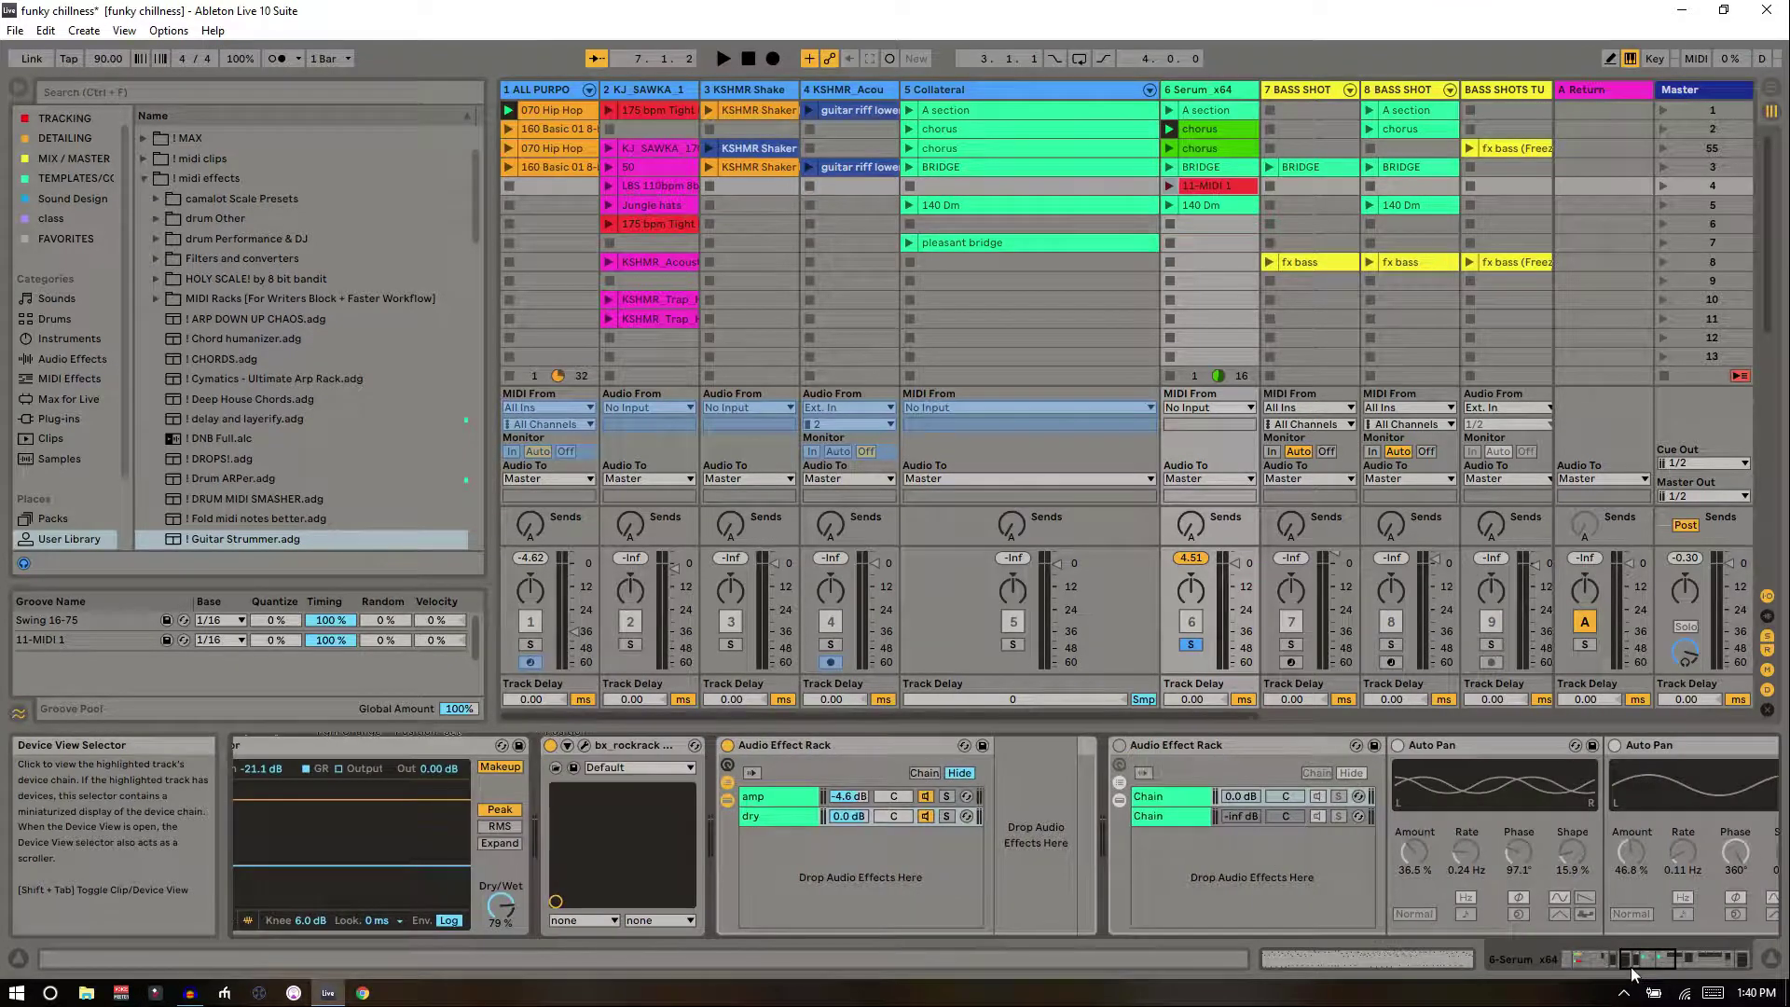
drag(1636, 965, 1725, 961)
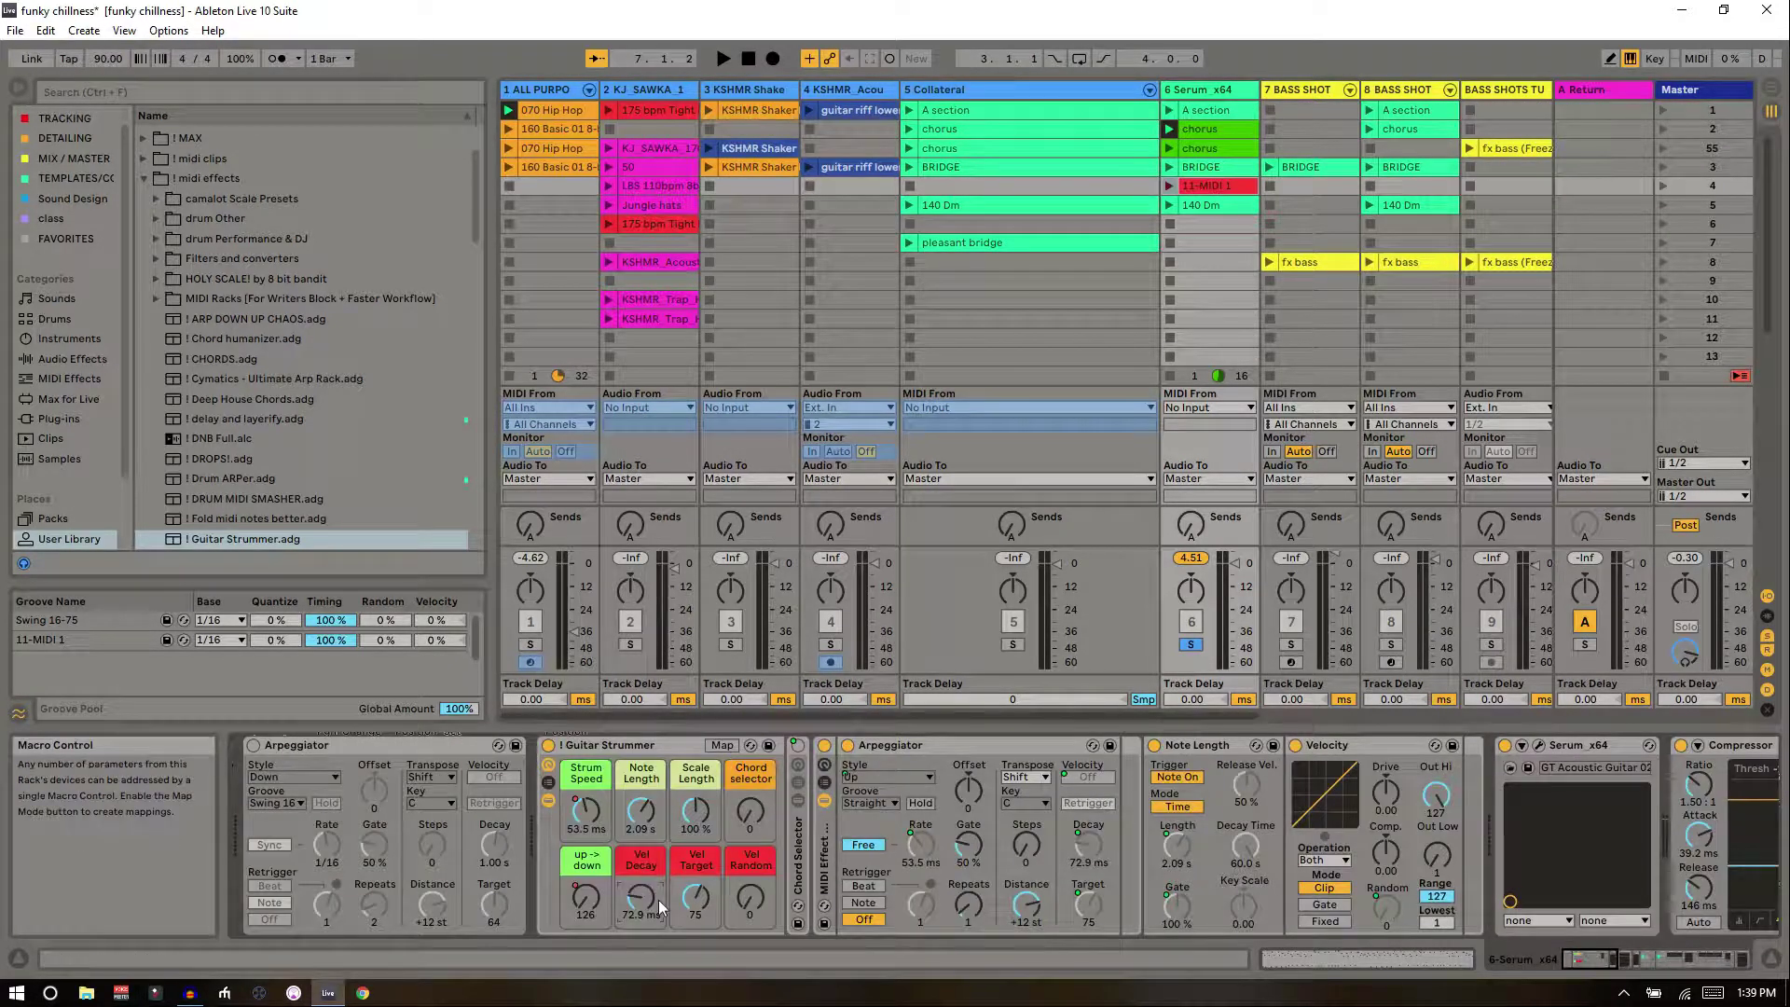
click(606, 744)
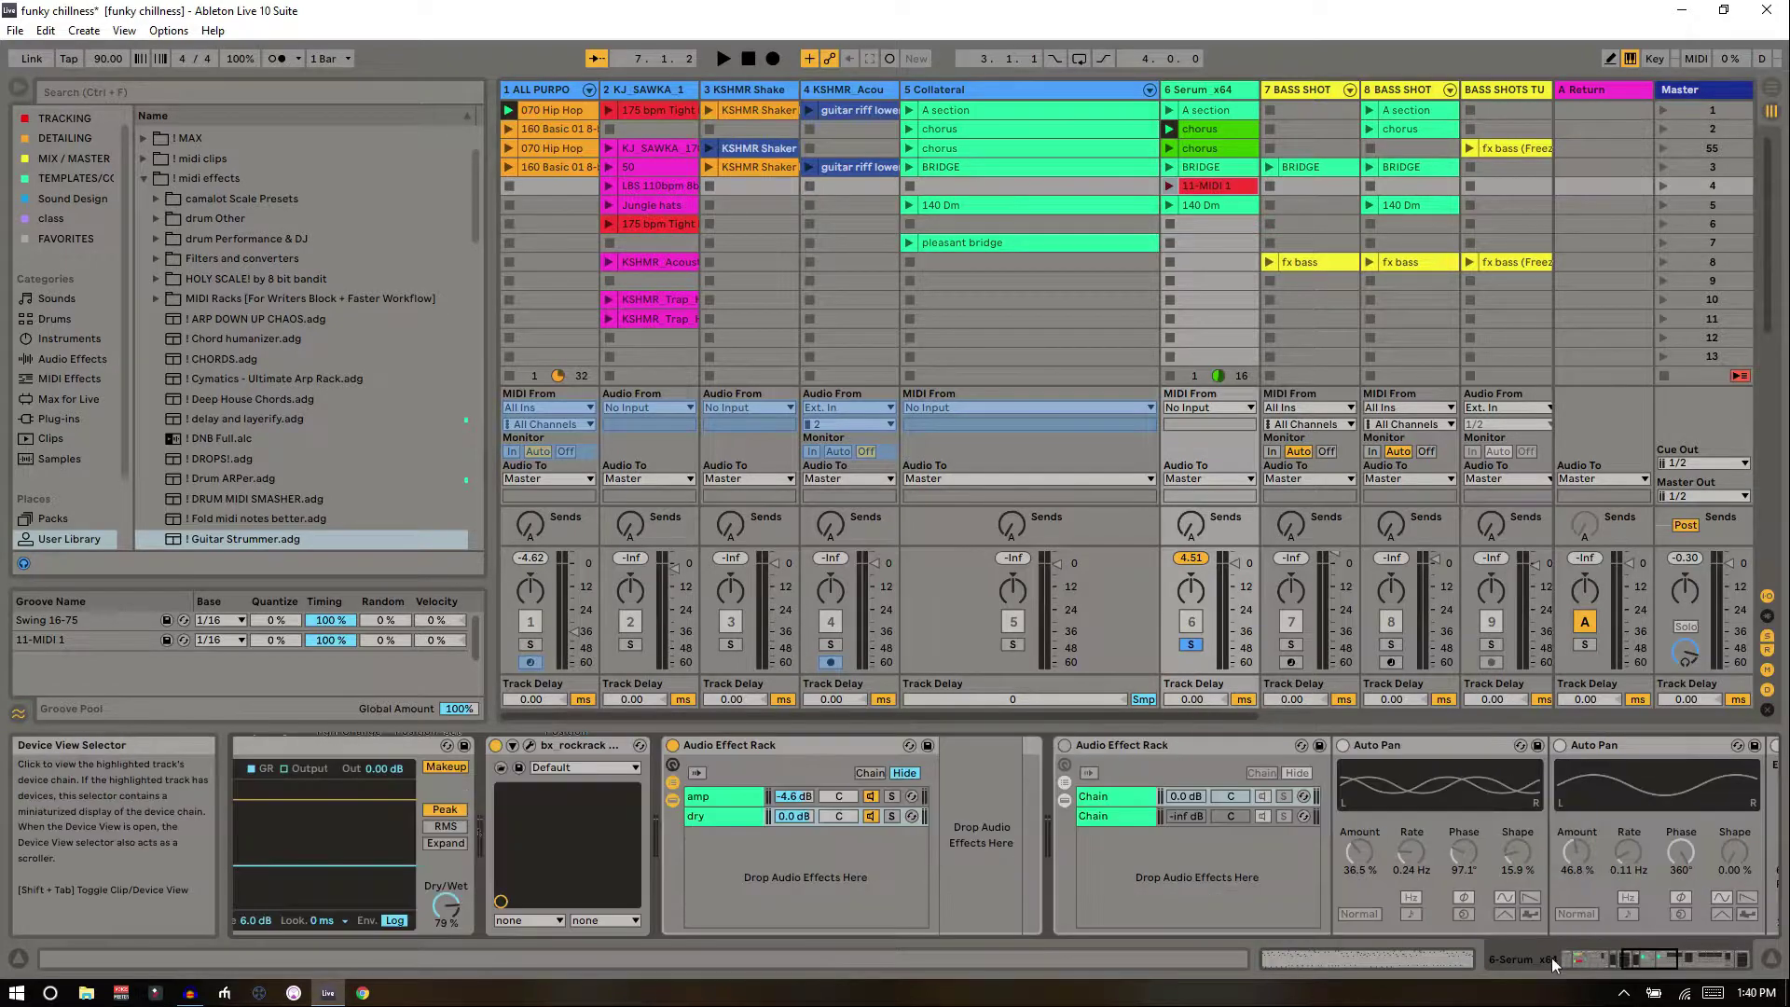
click(1516, 961)
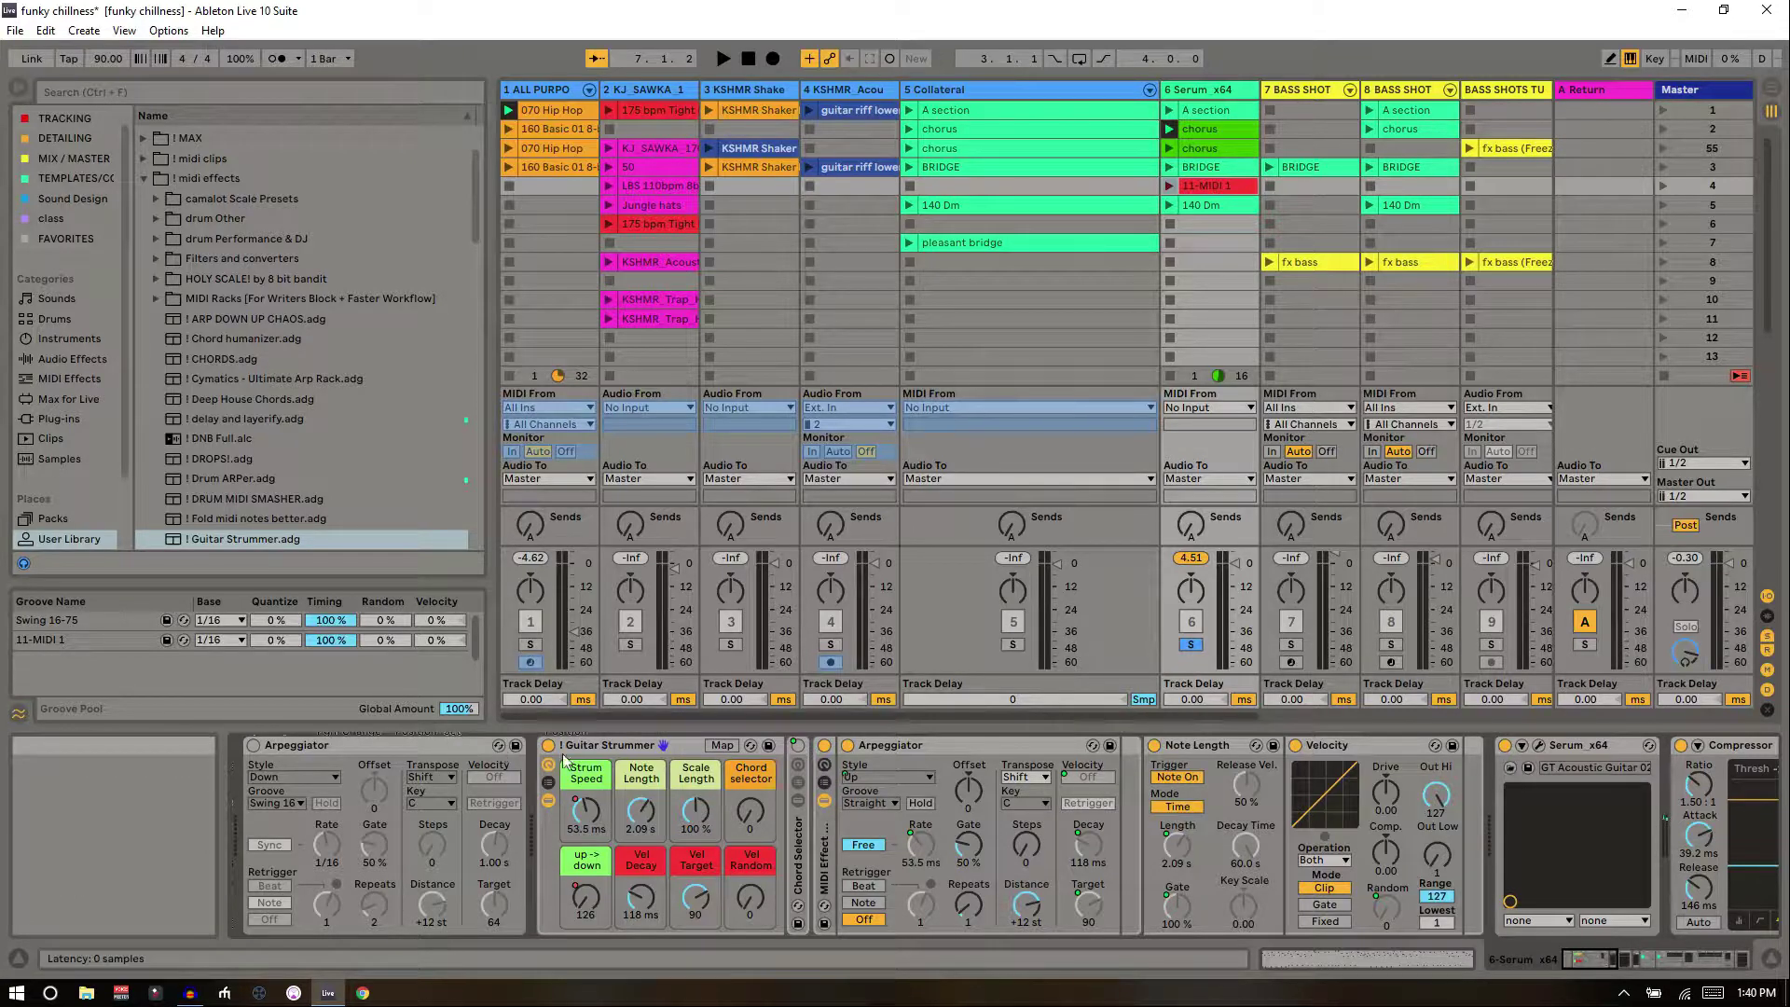
click(665, 749)
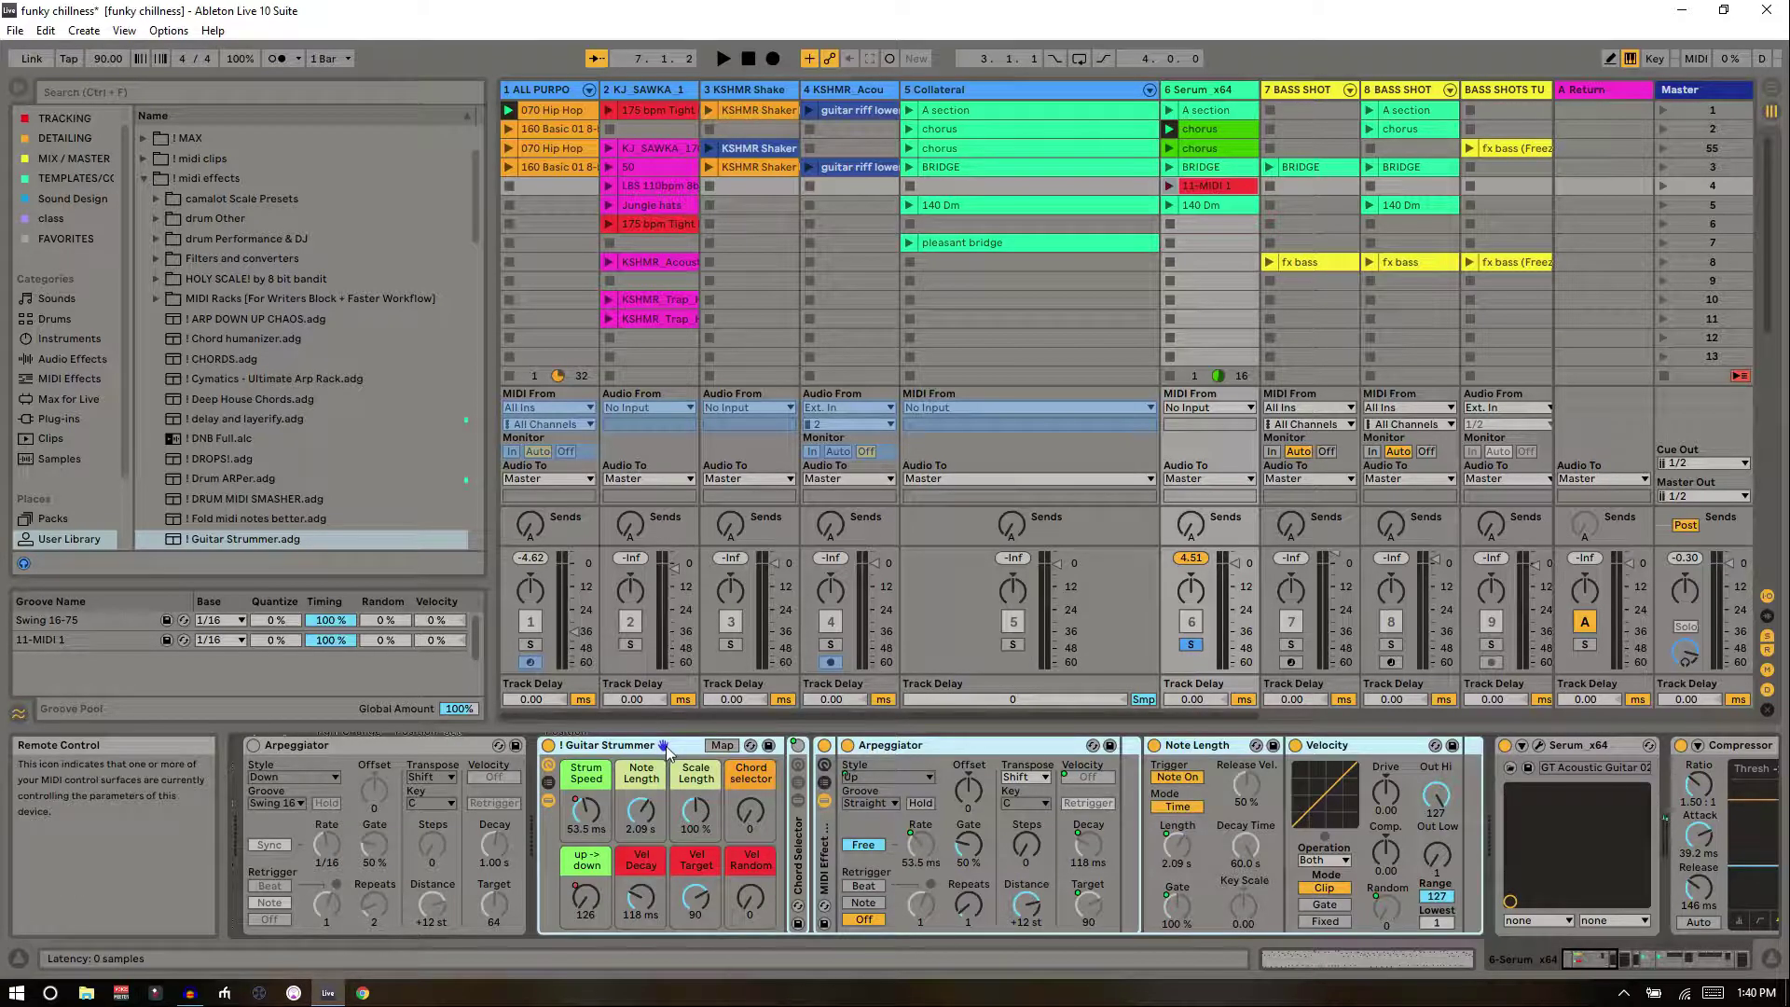